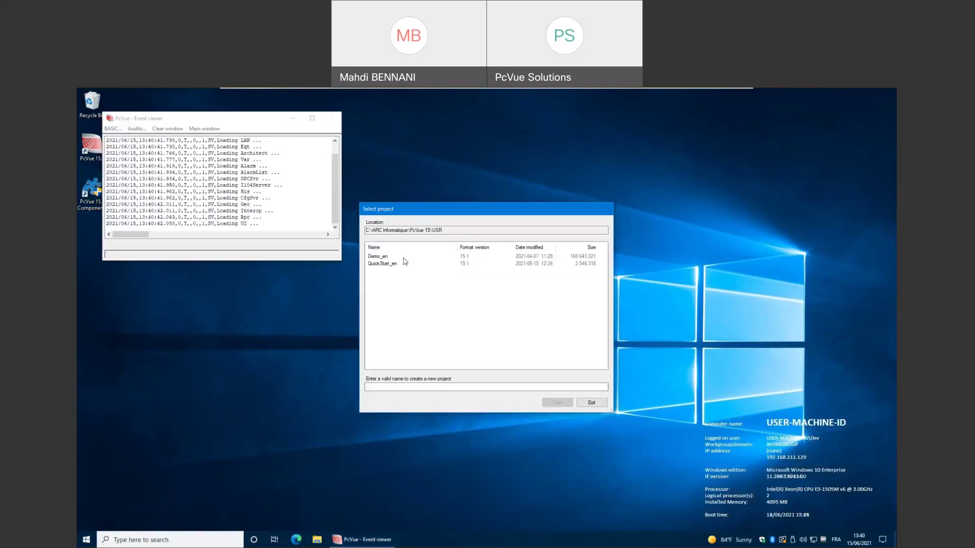
Start the QuickStart_en project in demonstration mode from the Protection key dialog.
left_click(405, 264)
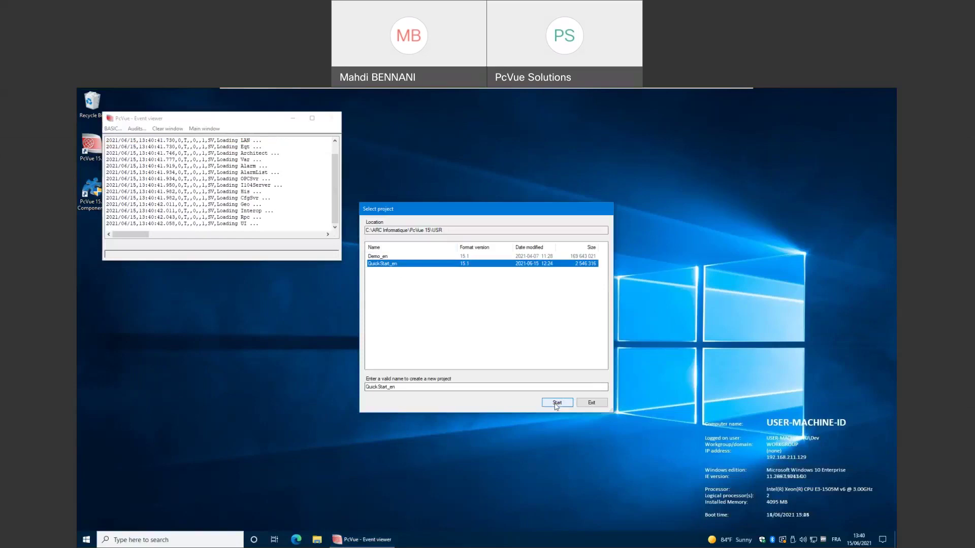
left_click(556, 403)
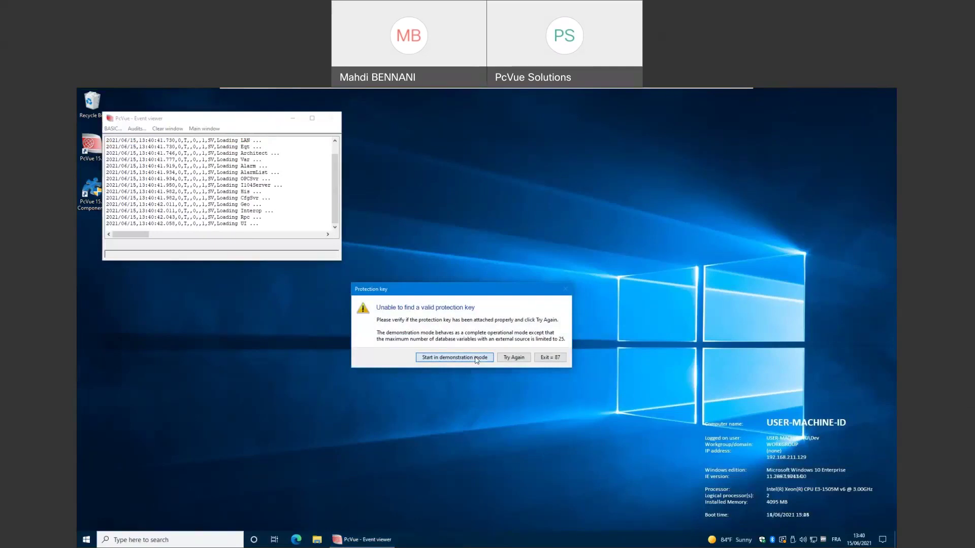
left_click(476, 358)
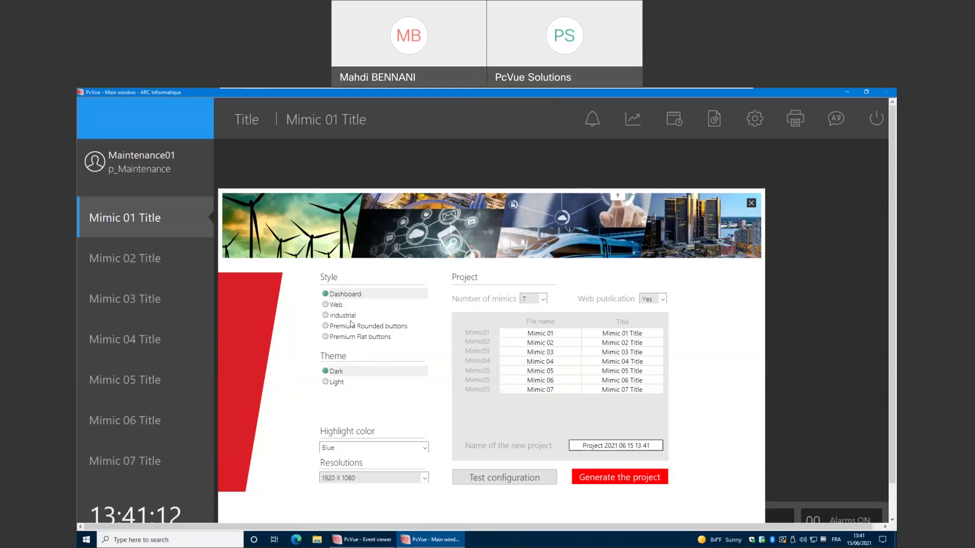
Preview a Premium Rounded style with the Bronze theme and Green highlight.
left_click(352, 328)
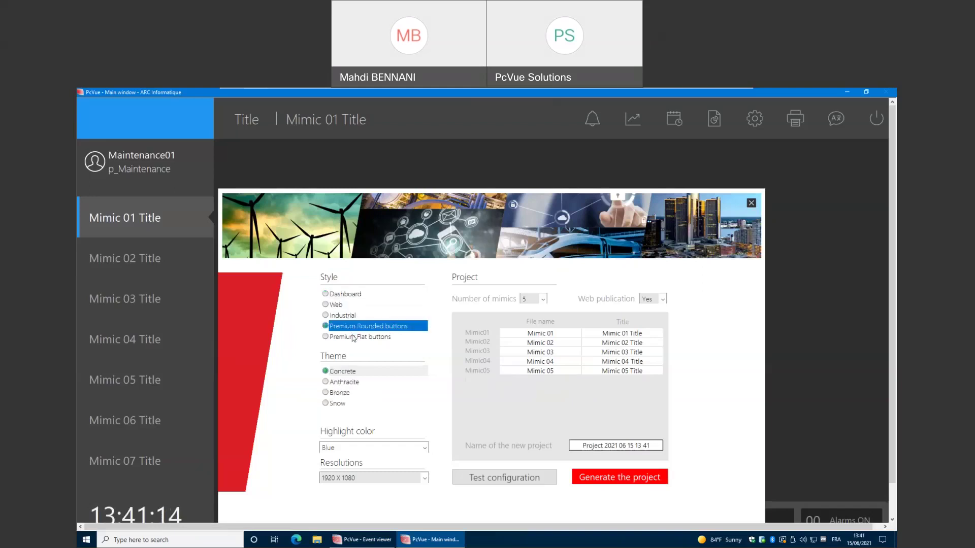
left_click(344, 395)
left_click(355, 447)
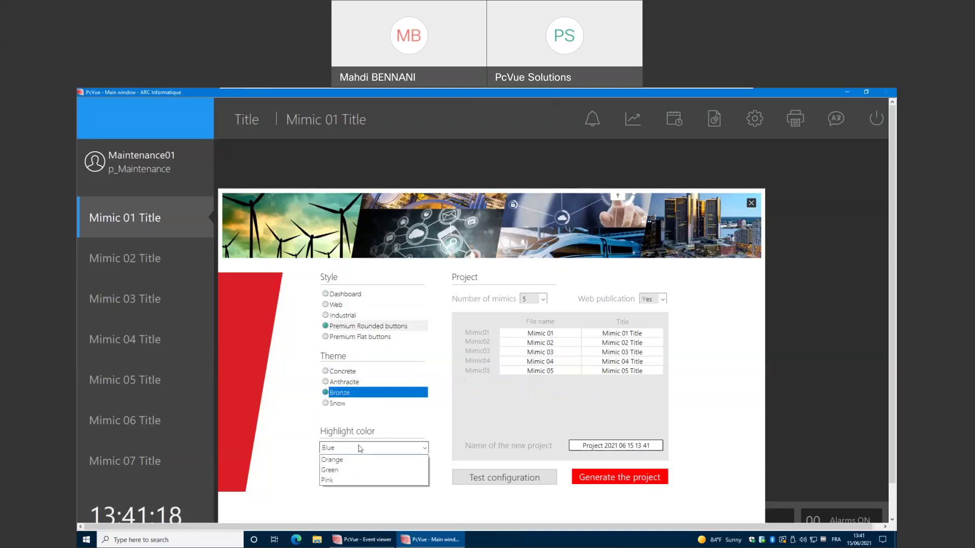
left_click(355, 481)
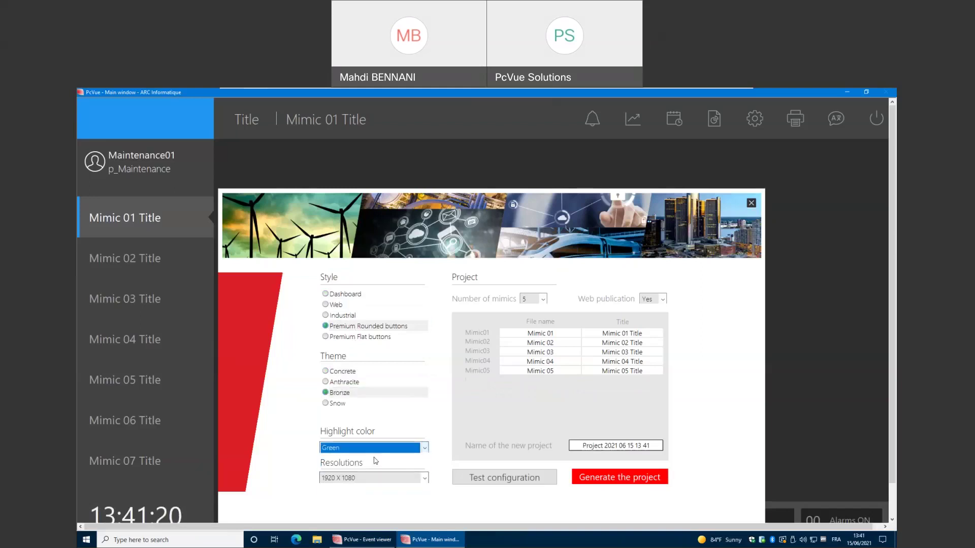
left_click(473, 479)
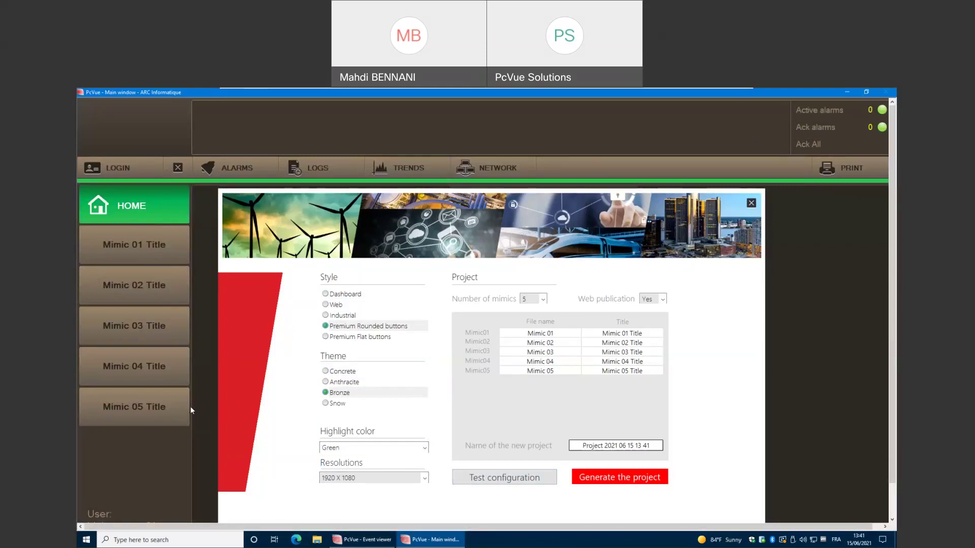
Switch to Web style, Light theme and Blue highlight and preview it.
left_click(326, 305)
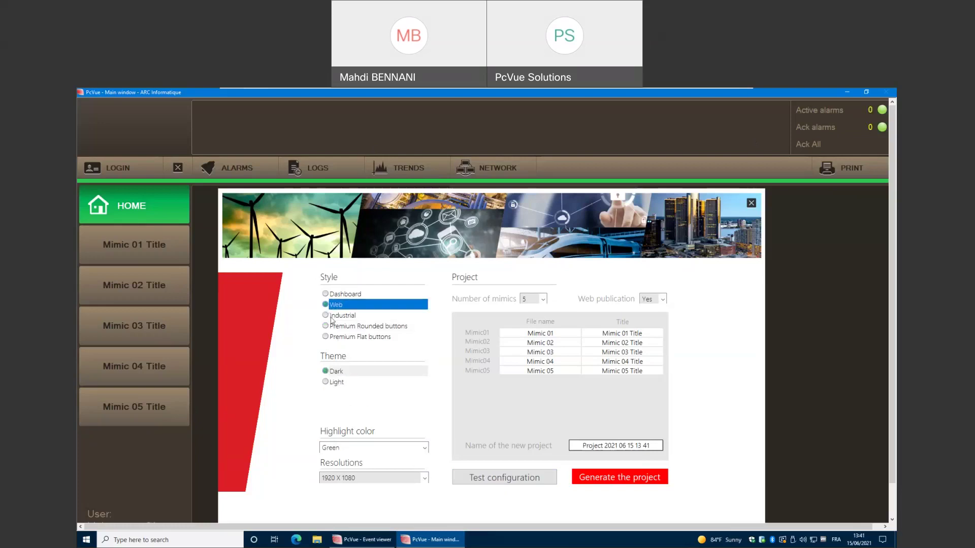
left_click(326, 383)
left_click(361, 446)
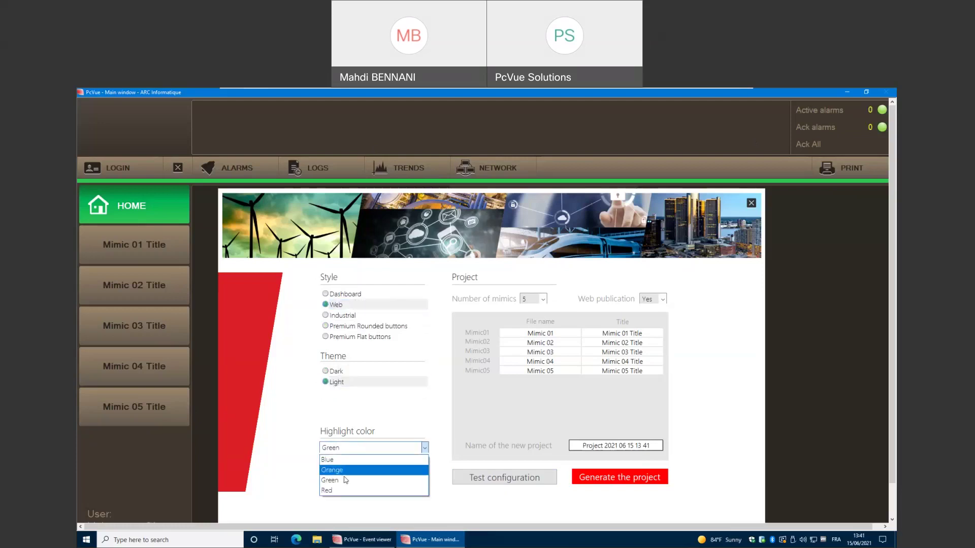
left_click(337, 460)
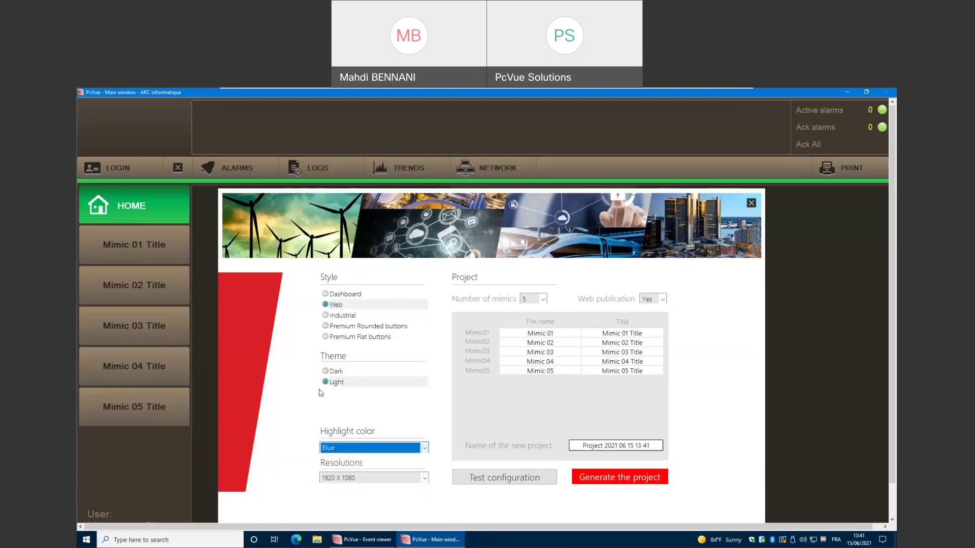
left_click(503, 477)
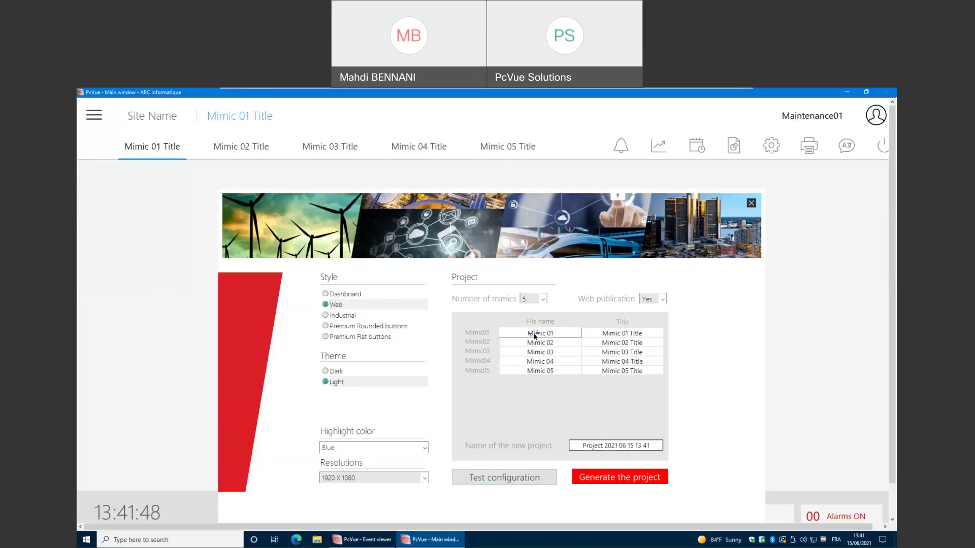
Keep 5 mimics and name the project 'Variable Tracking'.
left_click(541, 299)
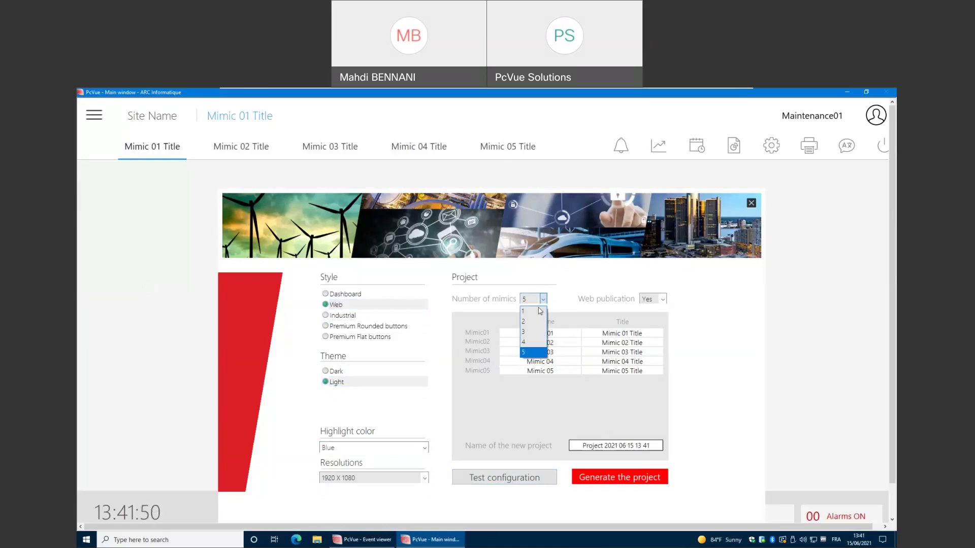
left_click(573, 297)
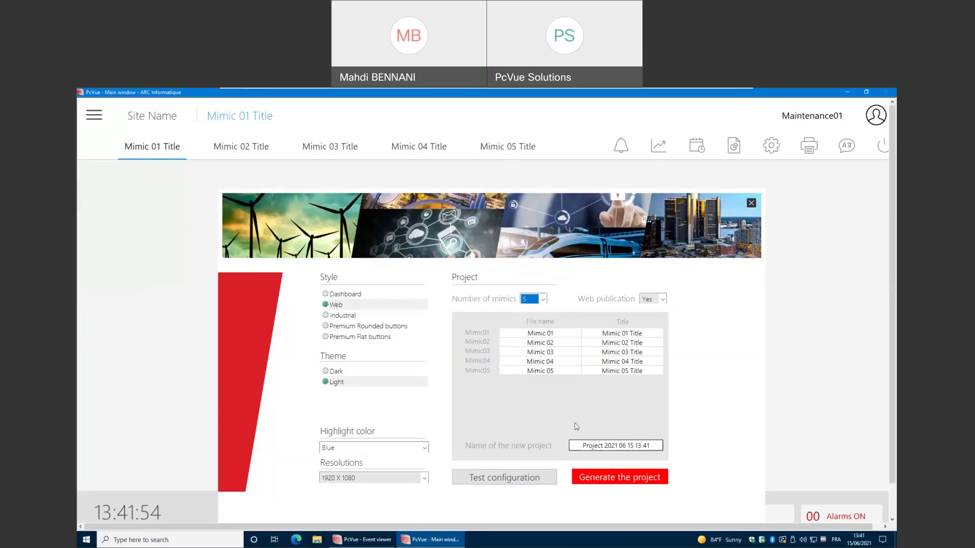
key("Tab")
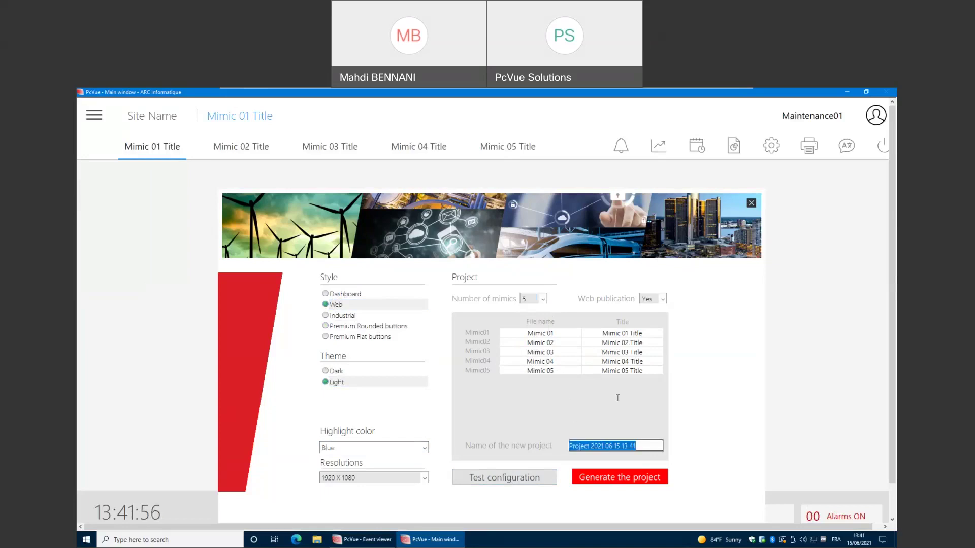
type("Variab")
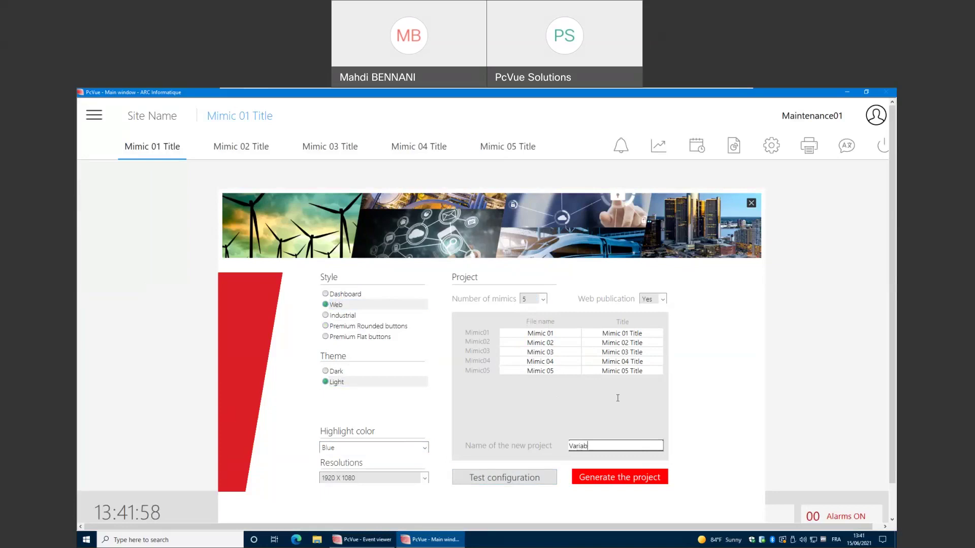
type("le Tracking")
key("Tab")
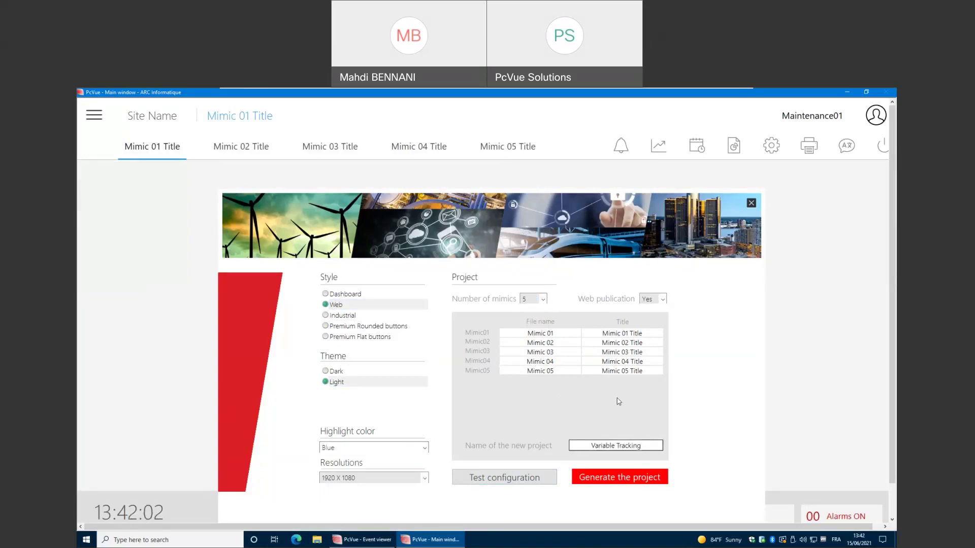
Generate the Variable Tracking project, confirming the configuration and leaving PcVue.
left_click(609, 482)
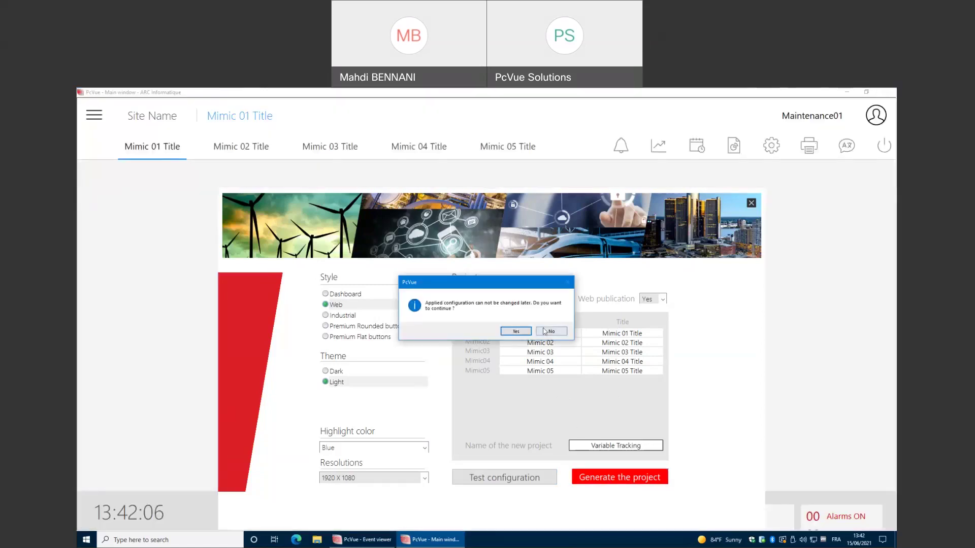
left_click(515, 332)
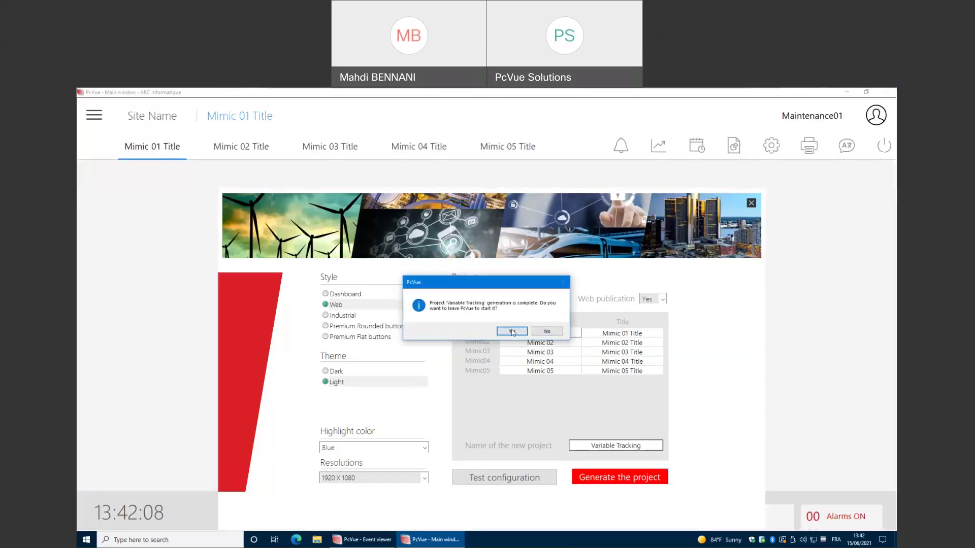
left_click(512, 331)
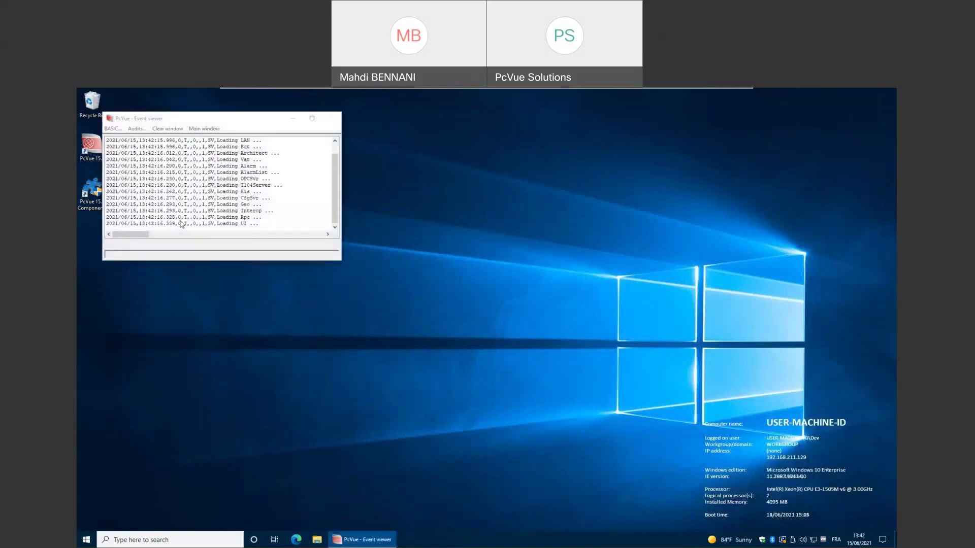
Start the Variable Tracking project in demonstration mode.
left_click(405, 270)
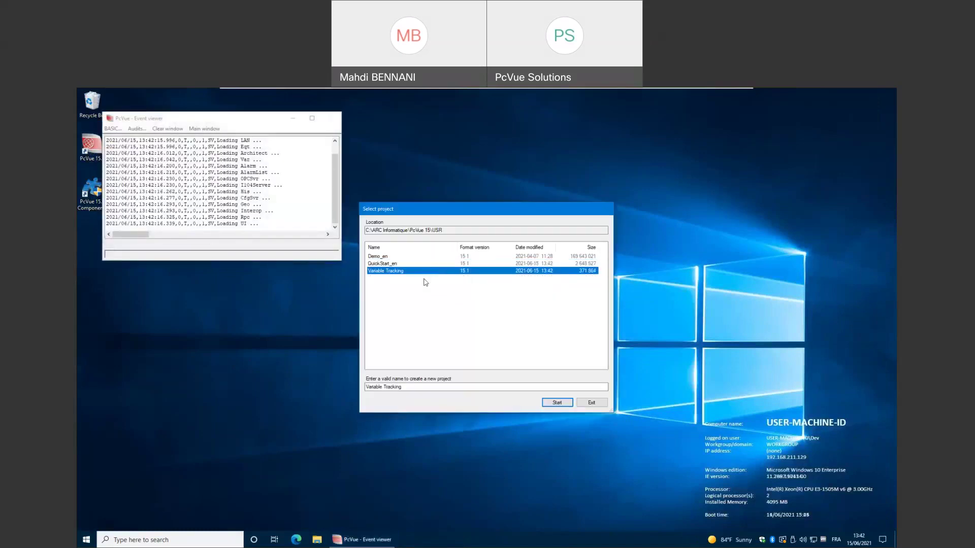
left_click(557, 402)
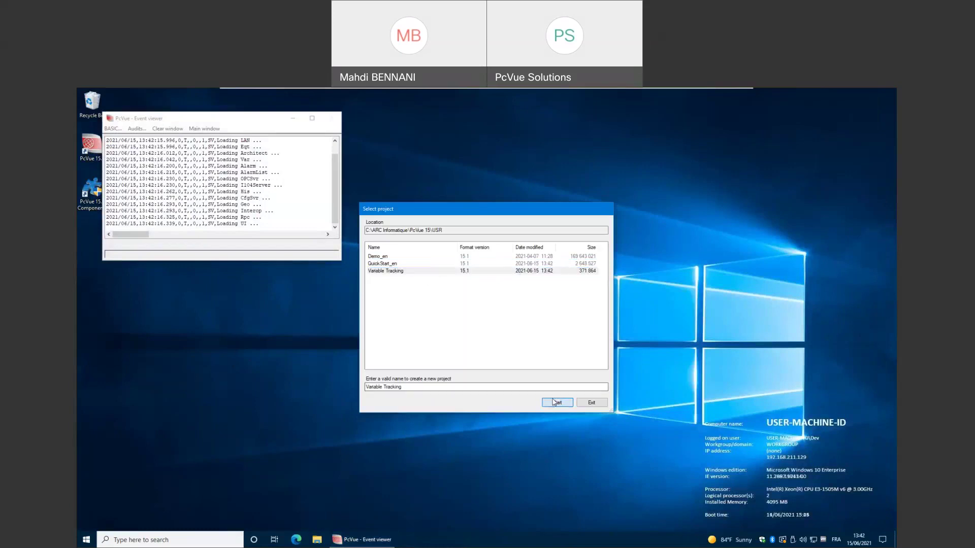
left_click(439, 324)
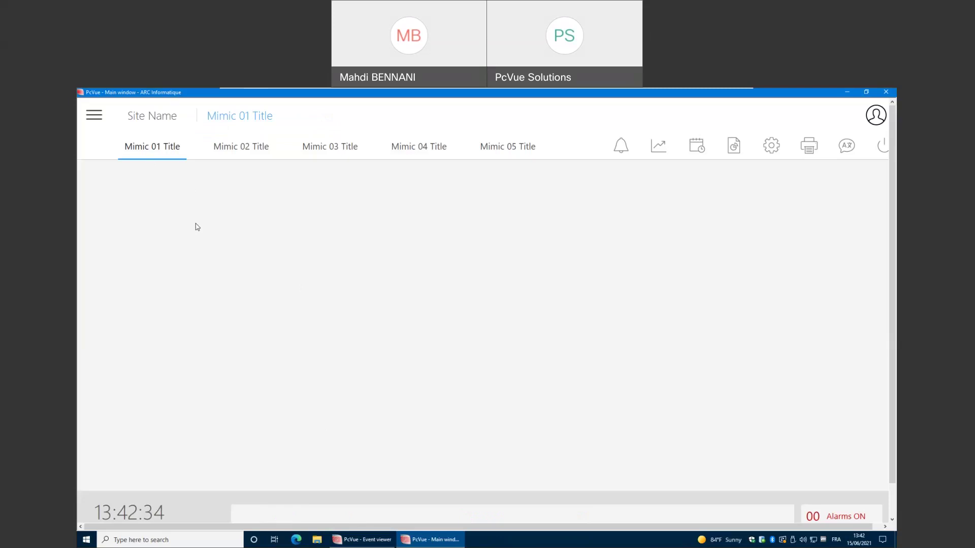
Switch Mimic 01 into edit mode.
key("ctrl+shift+F12")
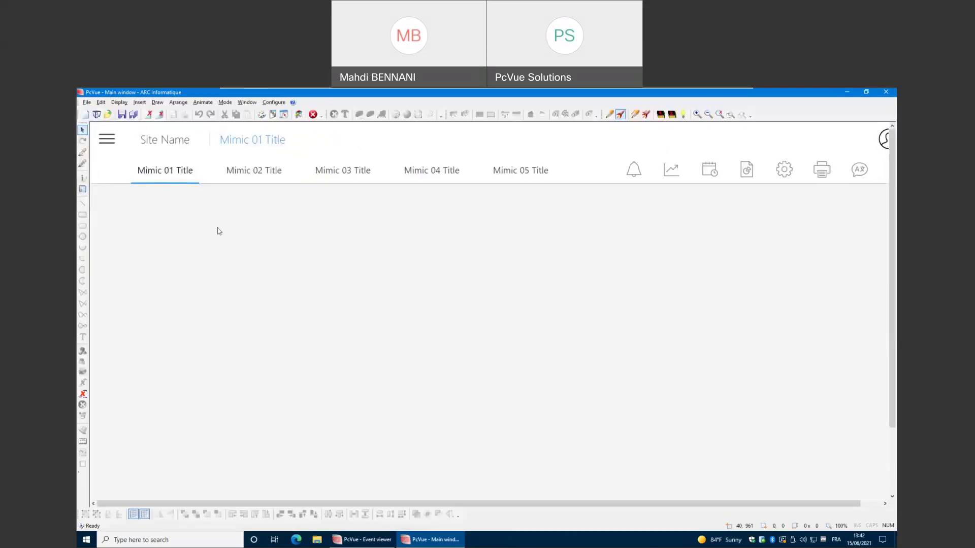
left_click(141, 104)
left_click(294, 303)
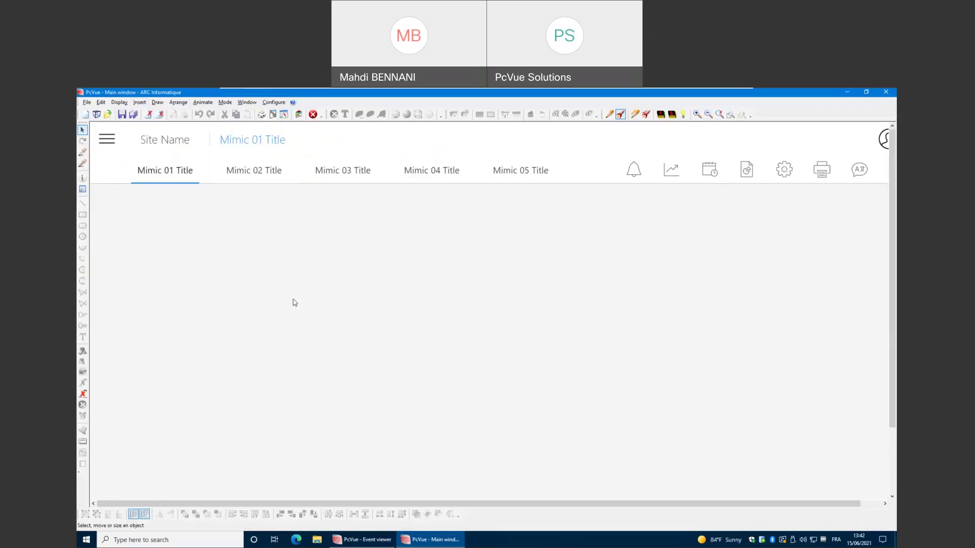
right_click(293, 303)
left_click(297, 374)
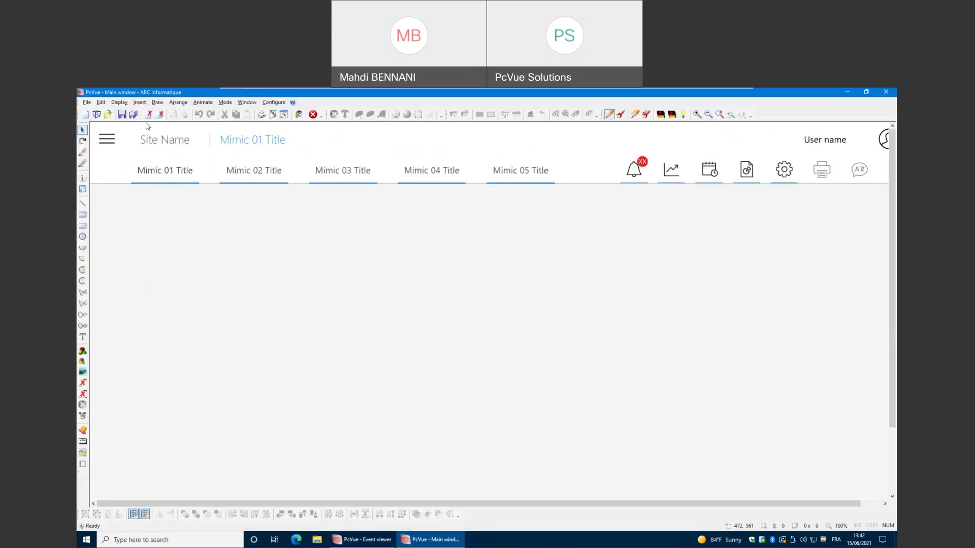
Insert a grid with default properties, move it below the header and enlarge it.
left_click(138, 103)
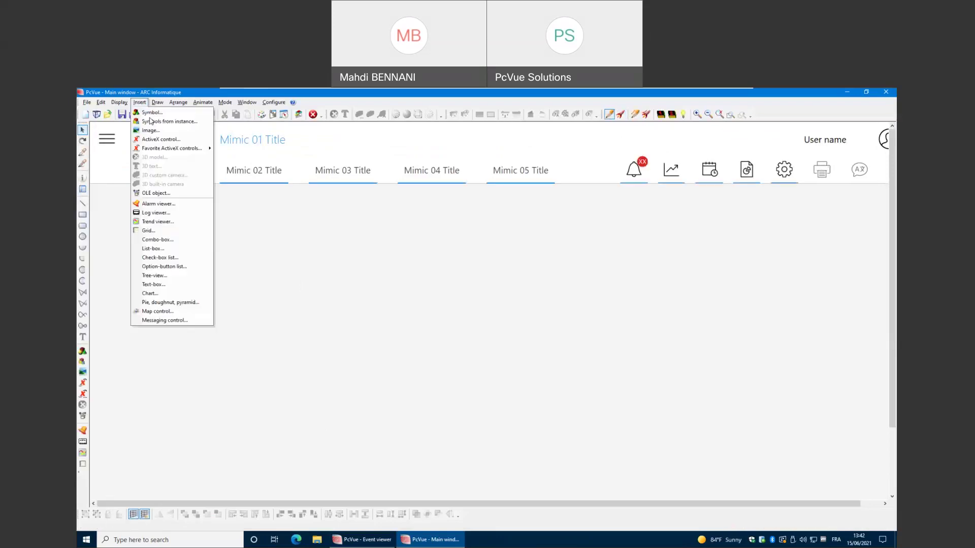
left_click(160, 231)
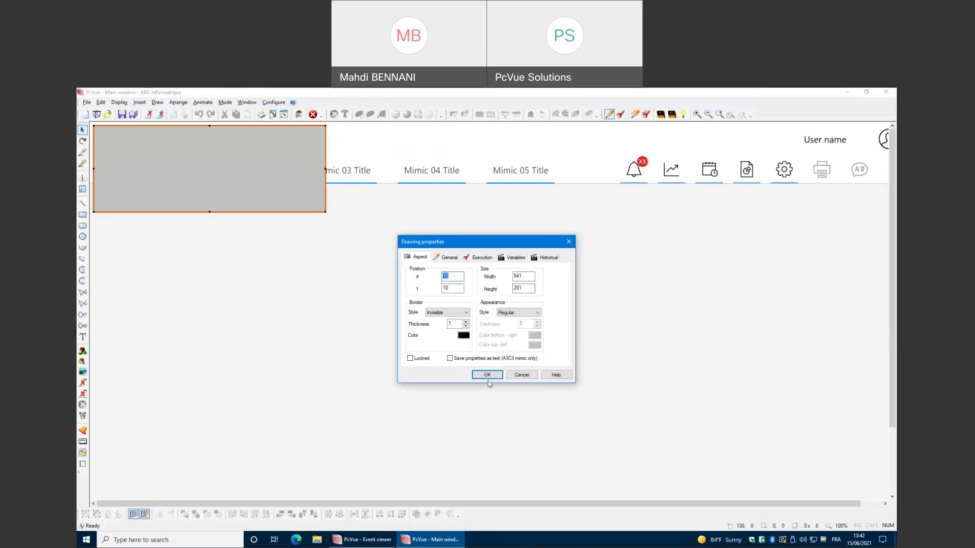
left_click(487, 375)
left_click_drag(217, 185, 239, 248)
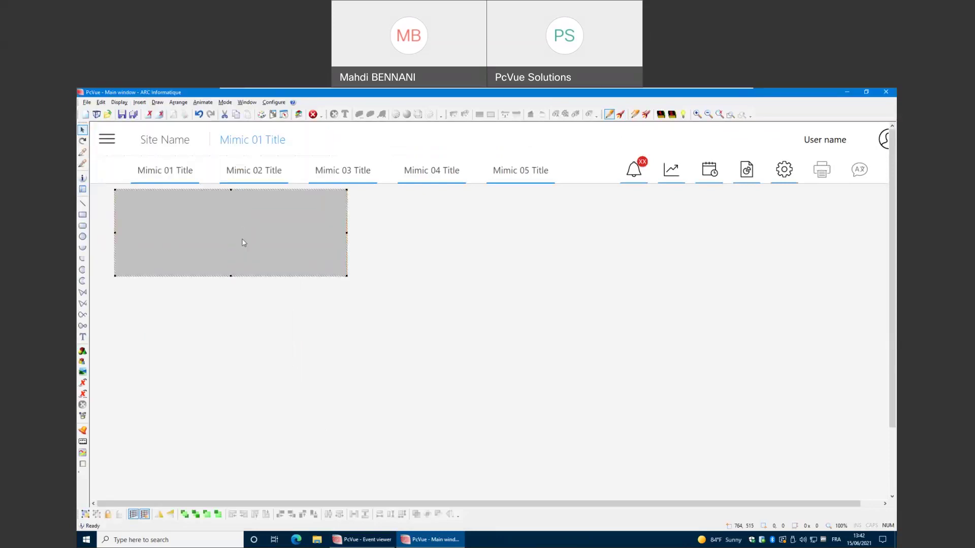
left_click_drag(348, 277, 445, 401)
Run the mimic to preview the grid, then return to edit mode and open its drawing properties.
right_click(485, 350)
left_click(500, 422)
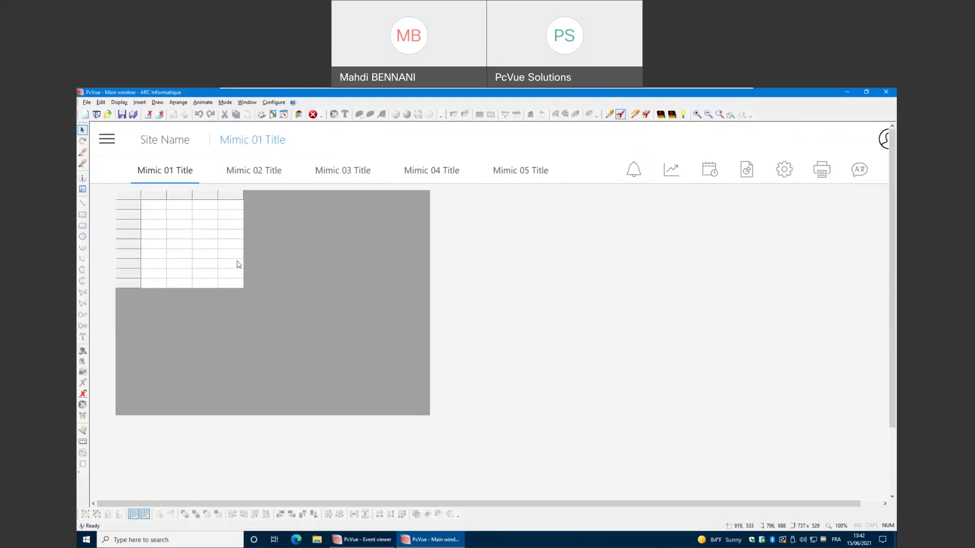
right_click(491, 254)
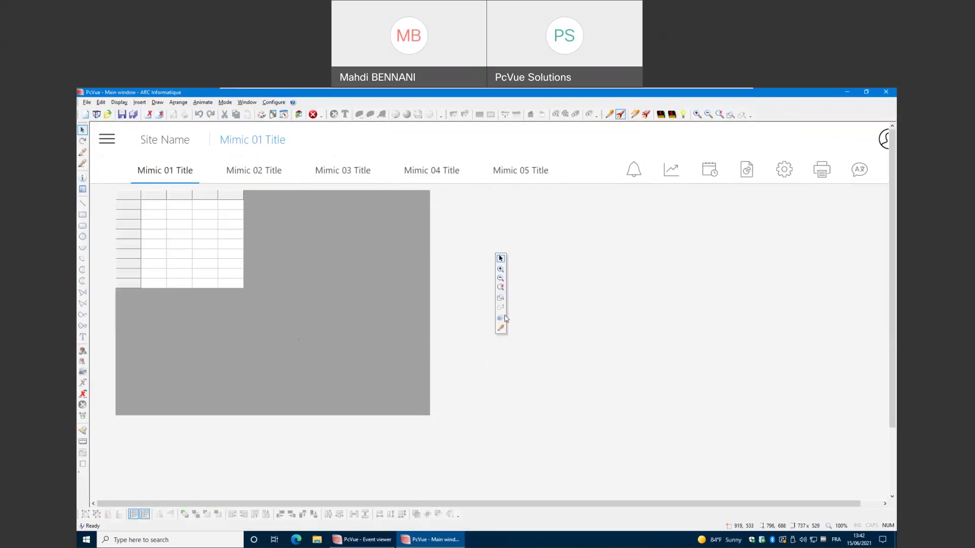
left_click(500, 329)
right_click(268, 268)
left_click(267, 272)
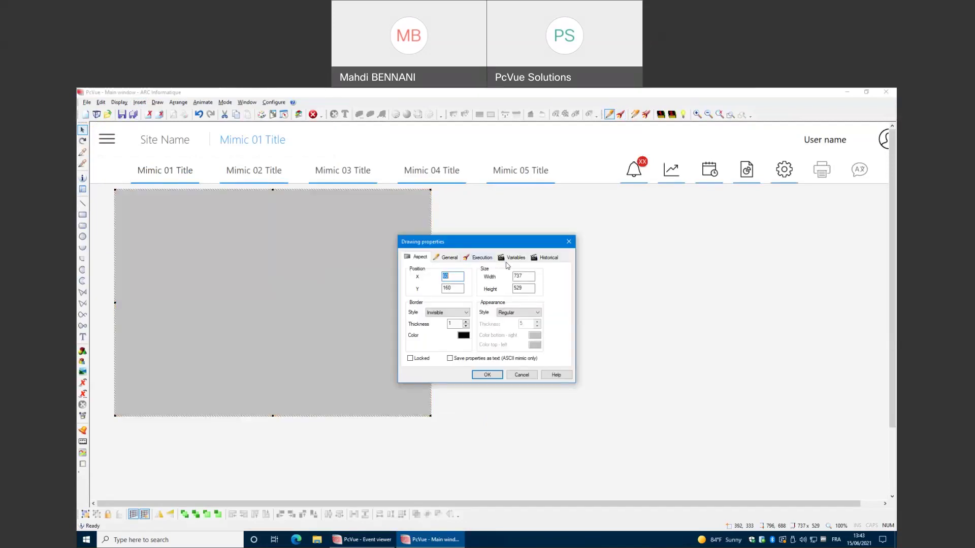
Enable Variable tracking in the grid's Variables settings and confirm.
left_click(511, 259)
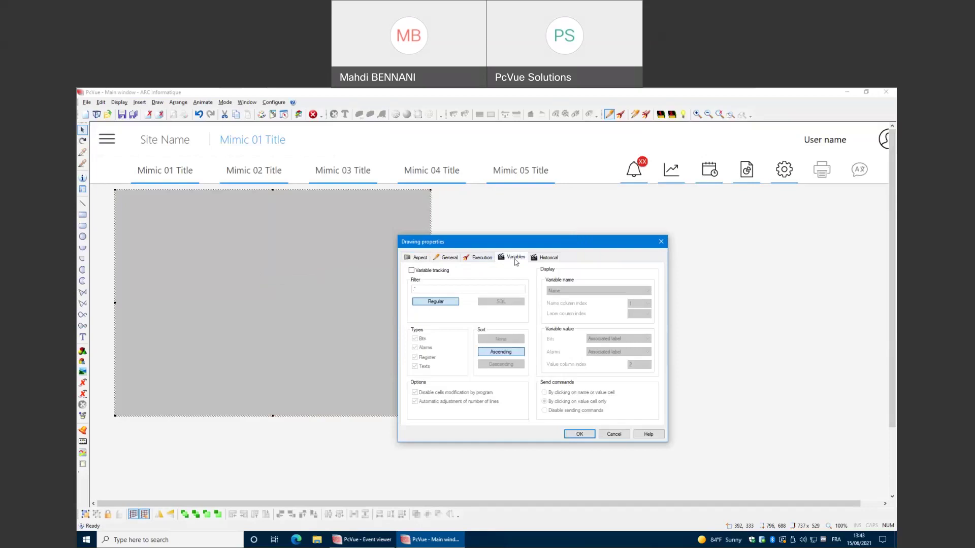
left_click(434, 271)
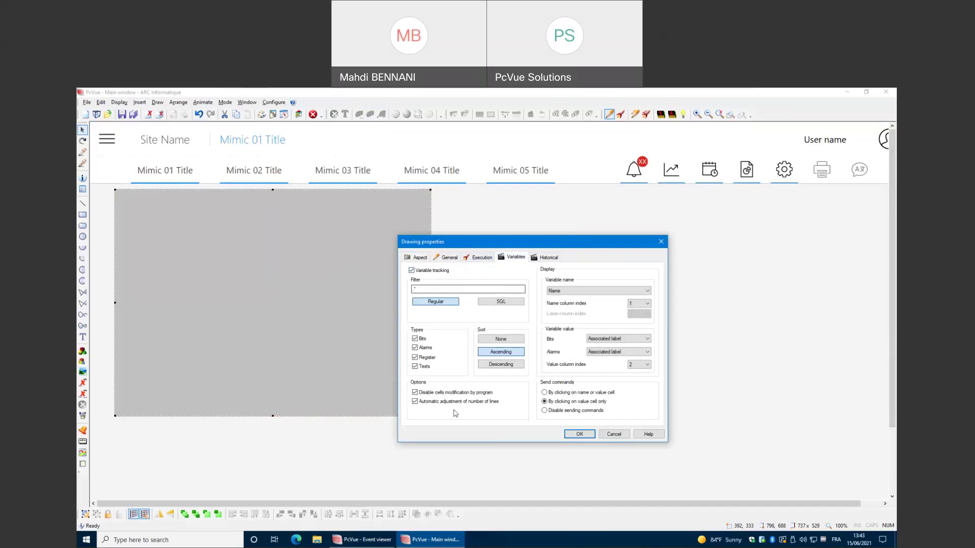
left_click(576, 435)
Run the mimic and autofit the grid's variable name column.
right_click(532, 324)
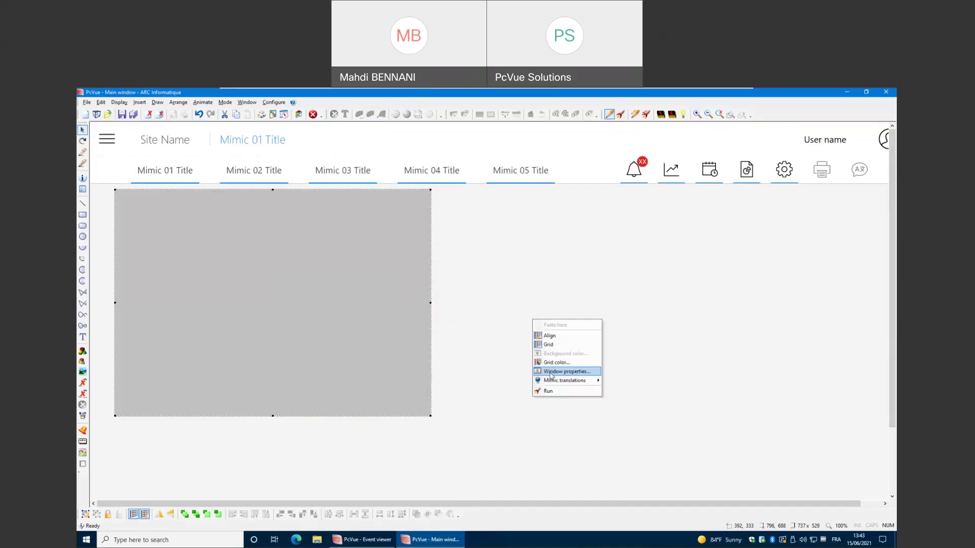
left_click(548, 392)
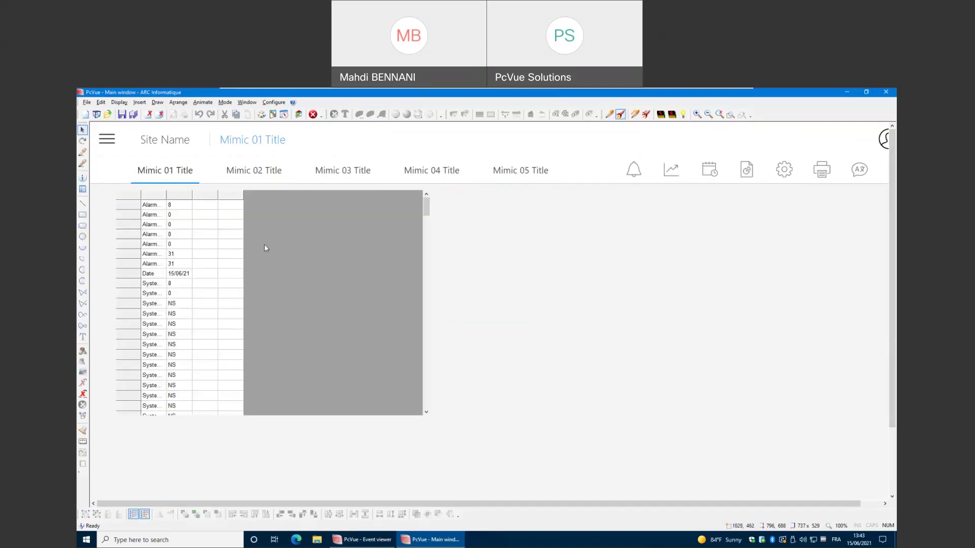
double_click(166, 194)
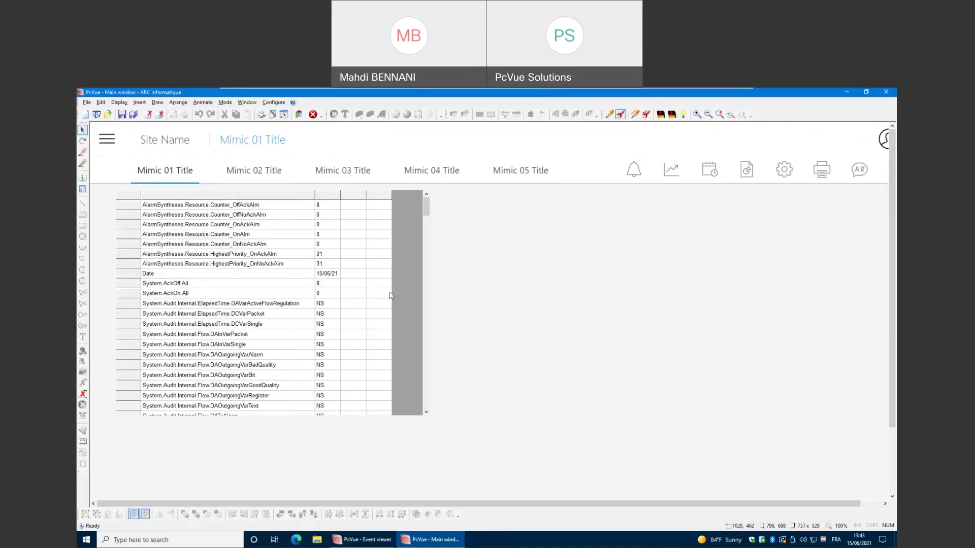
left_click_drag(428, 212, 426, 248)
scroll(359, 307, "down", 5)
scroll(359, 315, "down", 7)
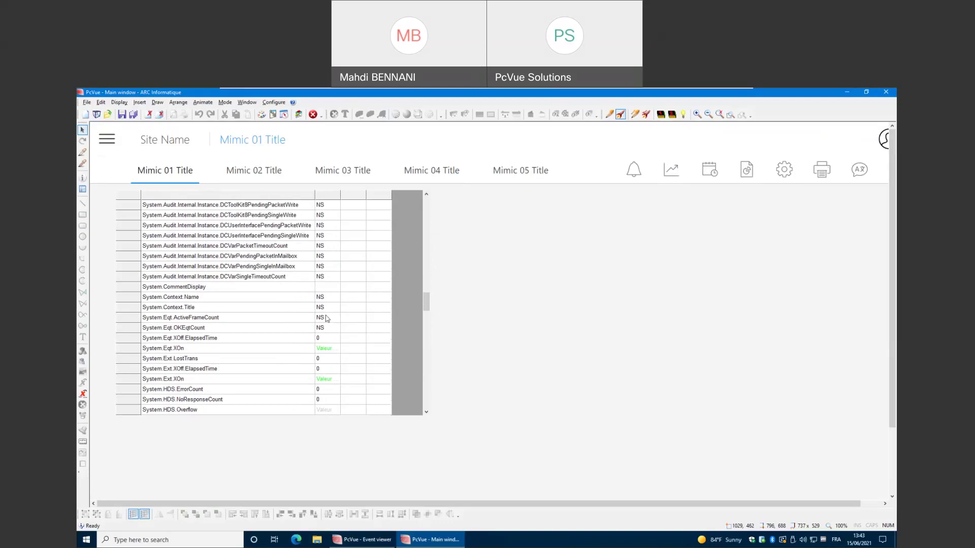
Send the value Hello to System.Context.Name from the grid.
left_click(324, 299)
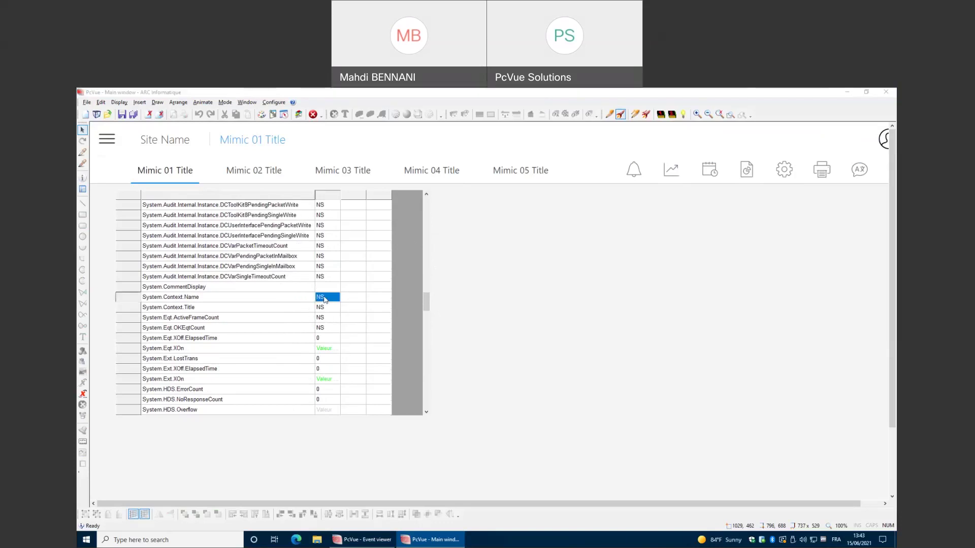
type("Hello")
key("Return")
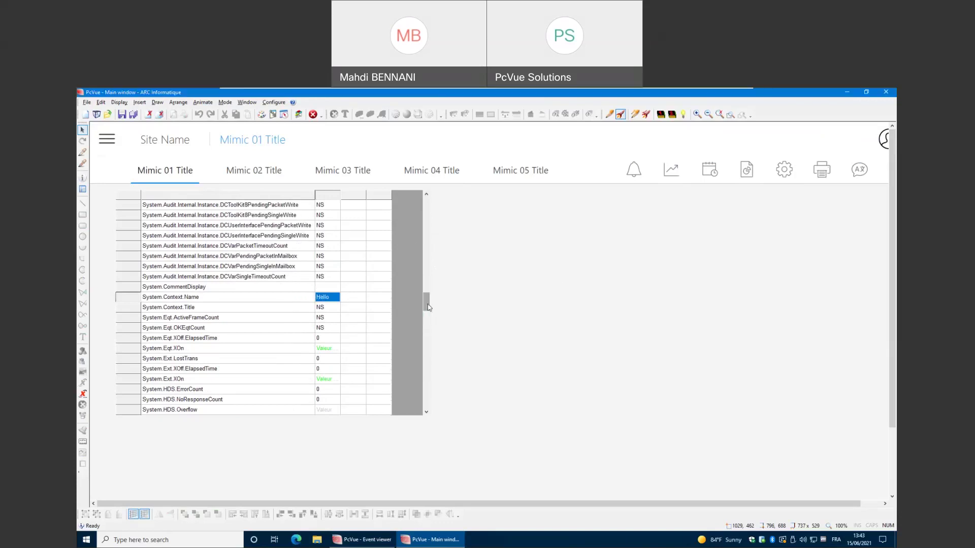
left_click_drag(428, 303, 426, 302)
Return to design mode and open the grid's Variables settings.
right_click(457, 293)
left_click(462, 297)
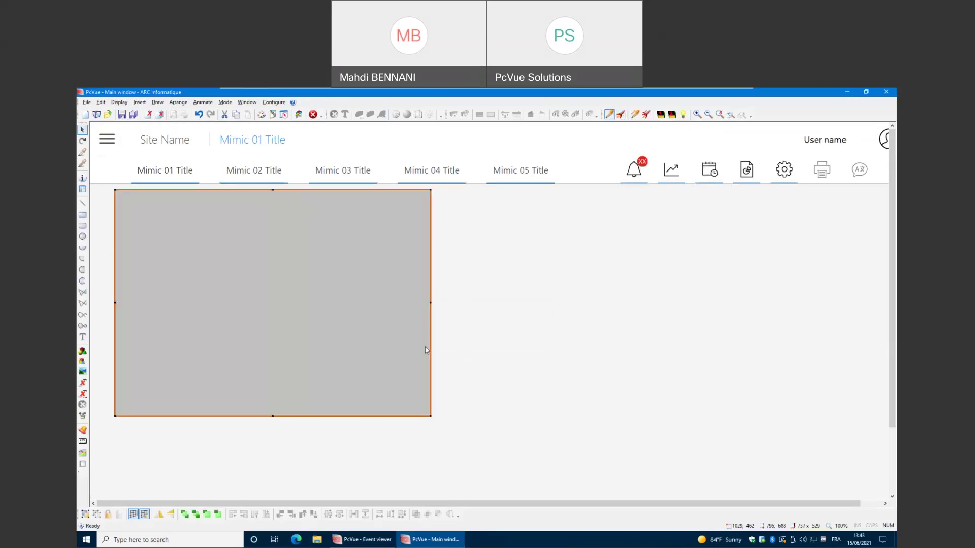
double_click(359, 319)
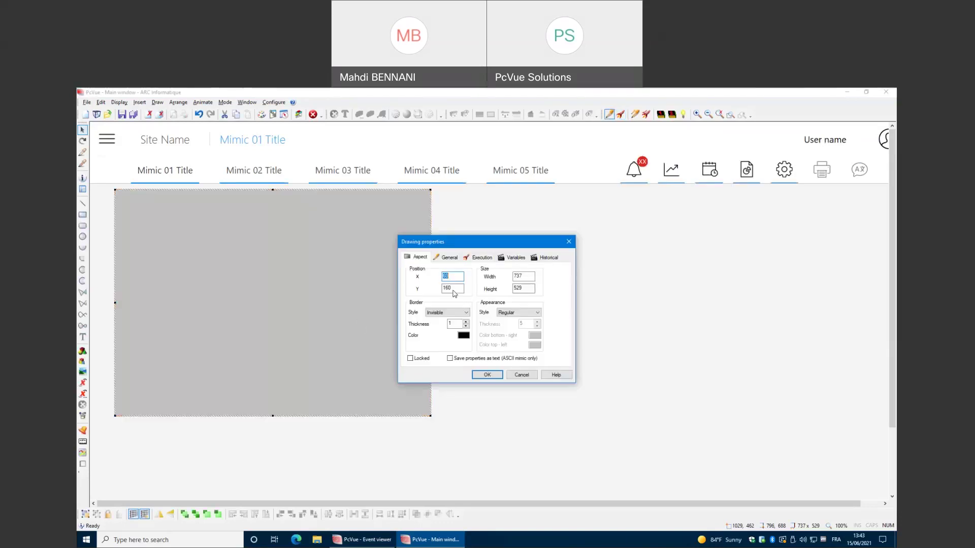
left_click(511, 258)
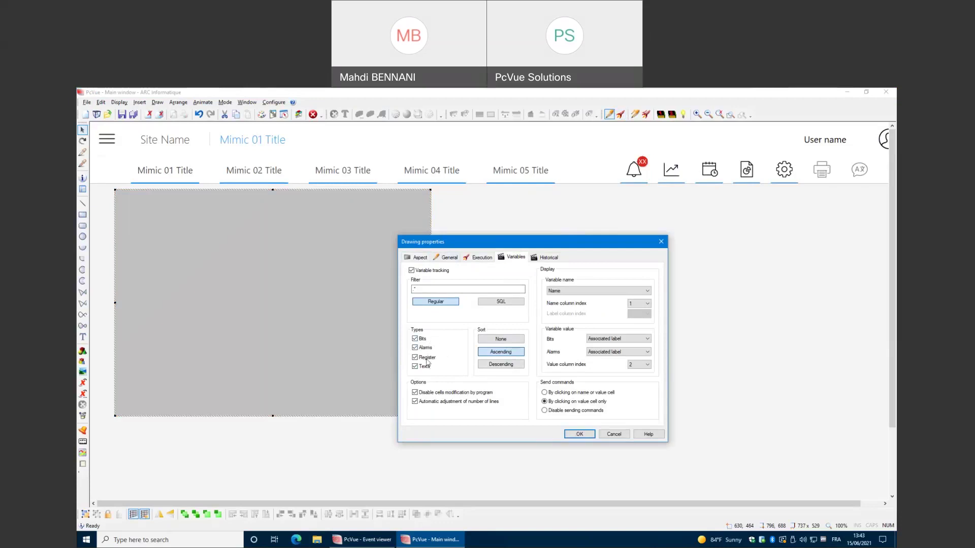
Uncheck Alarms and Texts so only Bits and Registers are listed.
left_click(422, 339)
left_click(422, 340)
left_click(426, 348)
left_click(428, 366)
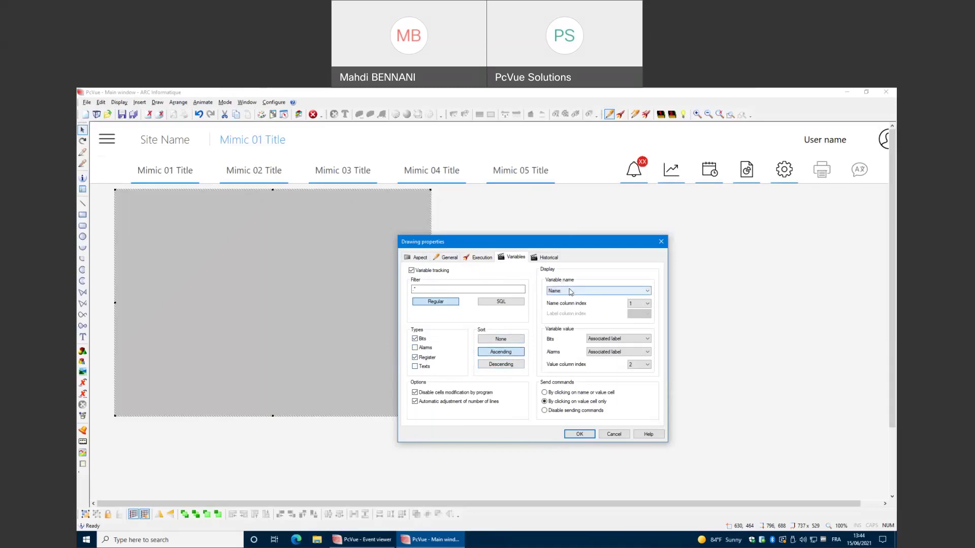
Keep names shown by name, bits as associated label, and the filter as '*'.
left_click(570, 292)
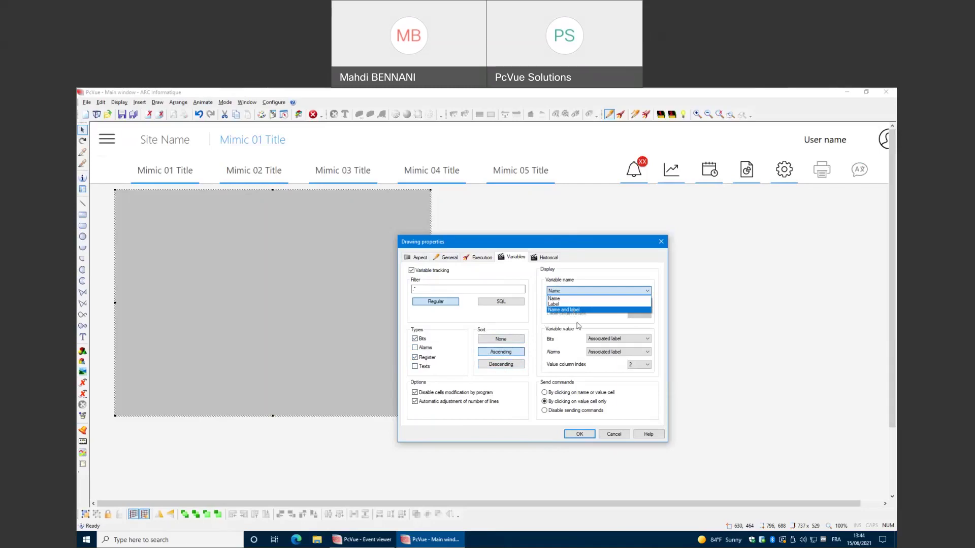
left_click(576, 323)
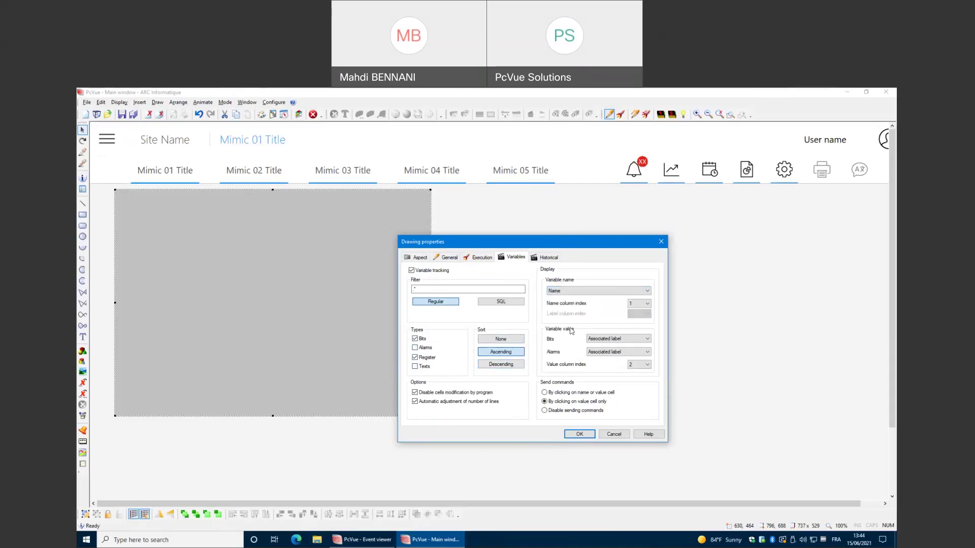
left_click(623, 338)
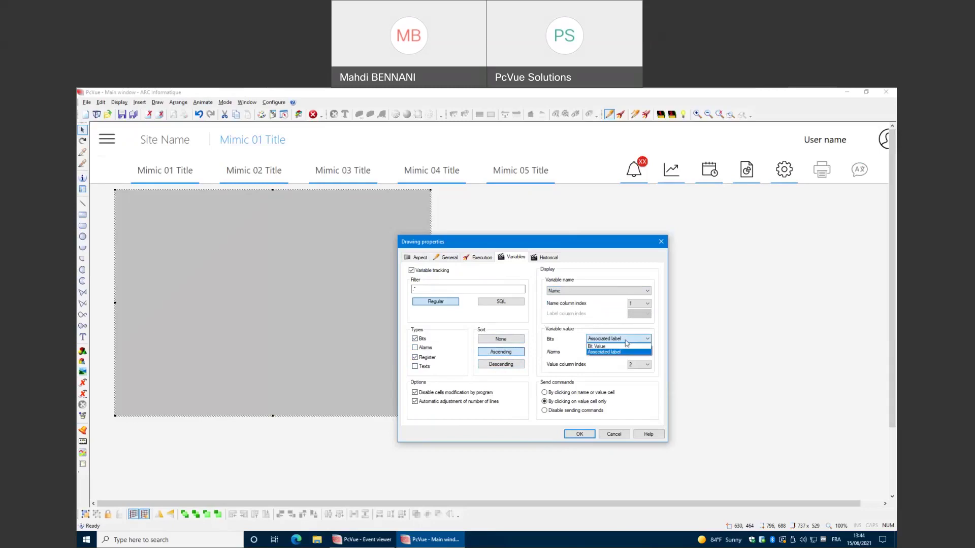
left_click(626, 341)
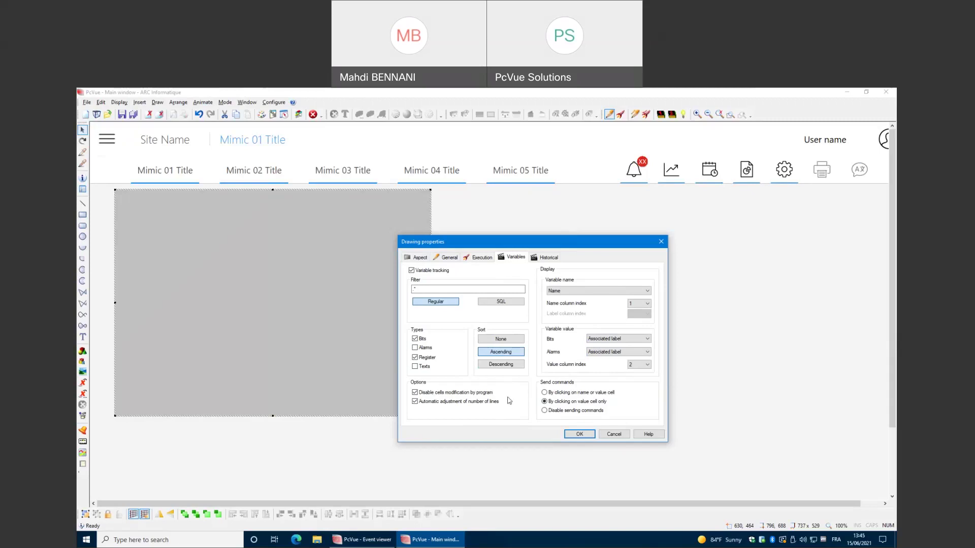
left_click(431, 287)
type("1")
key("BackSpace")
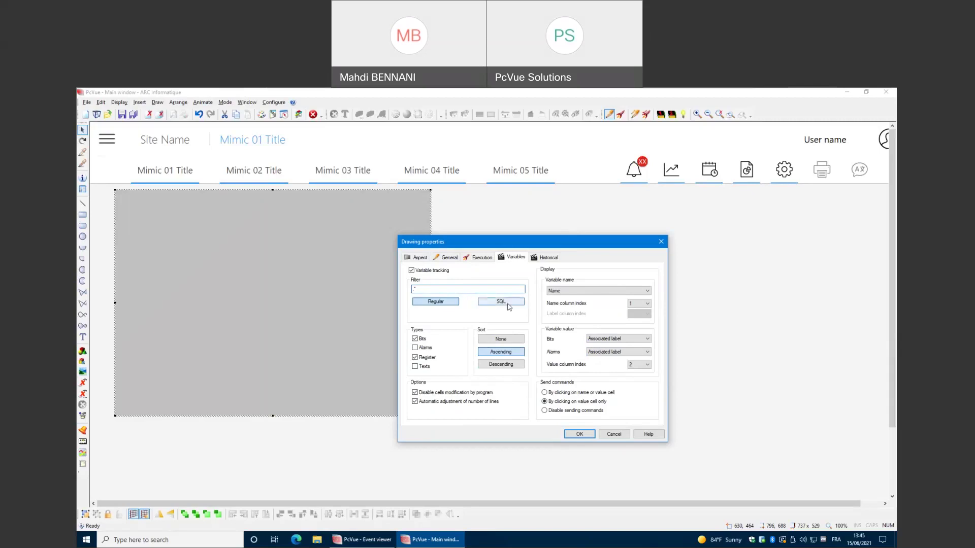
Discard the grid changes and open Help at the Grid control topic.
left_click(625, 434)
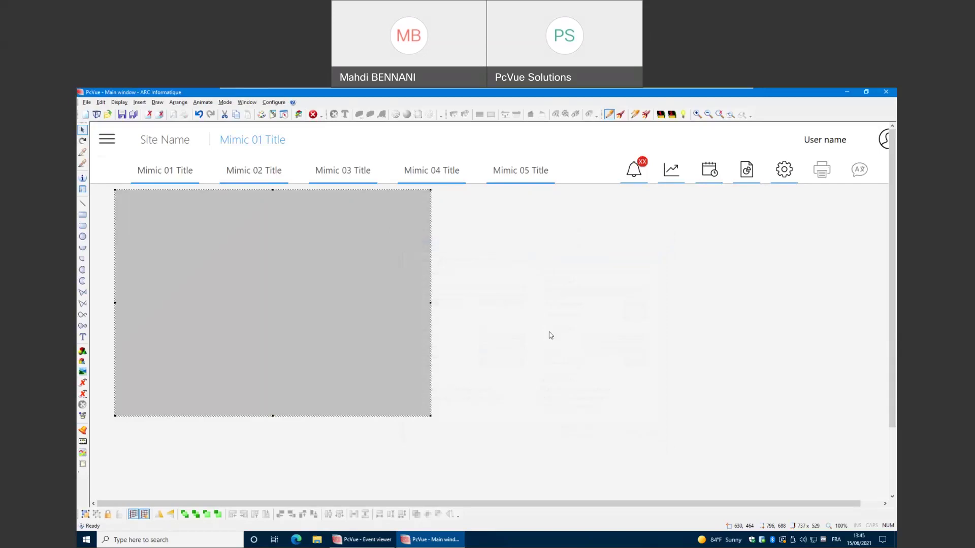
left_click(293, 102)
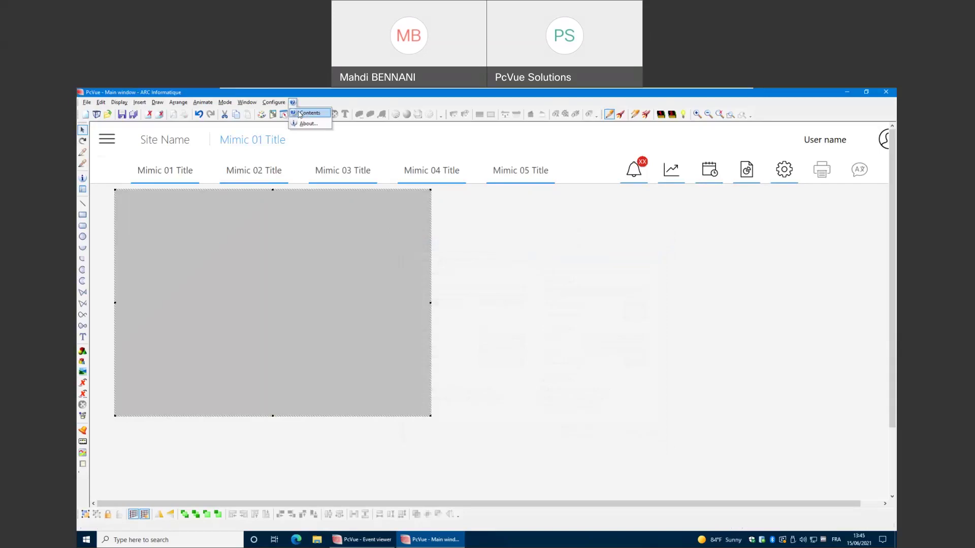
left_click(301, 114)
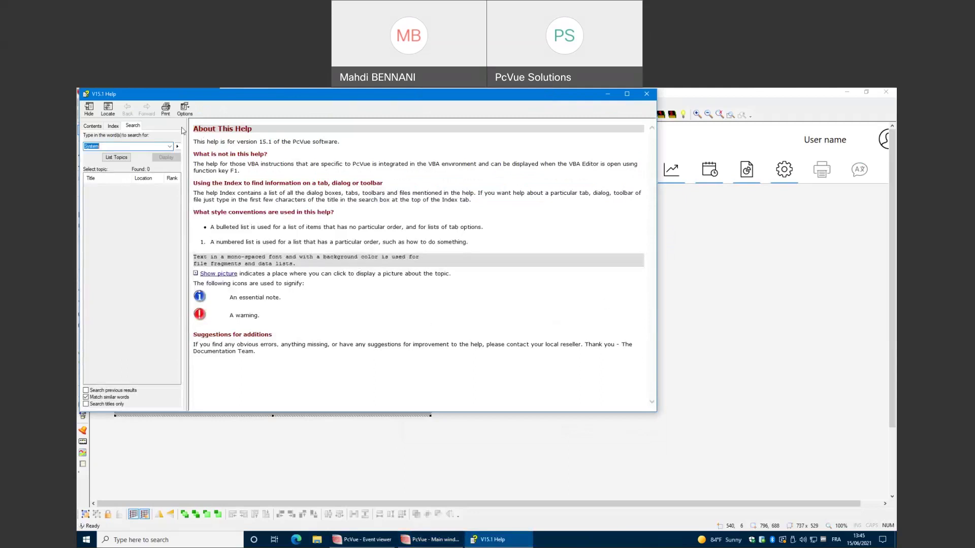
left_click(93, 126)
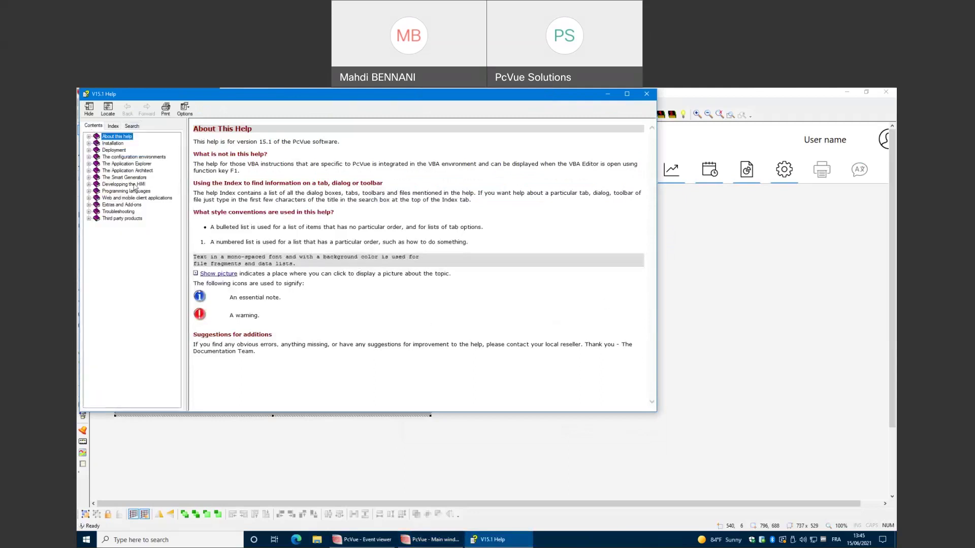
left_click(117, 184)
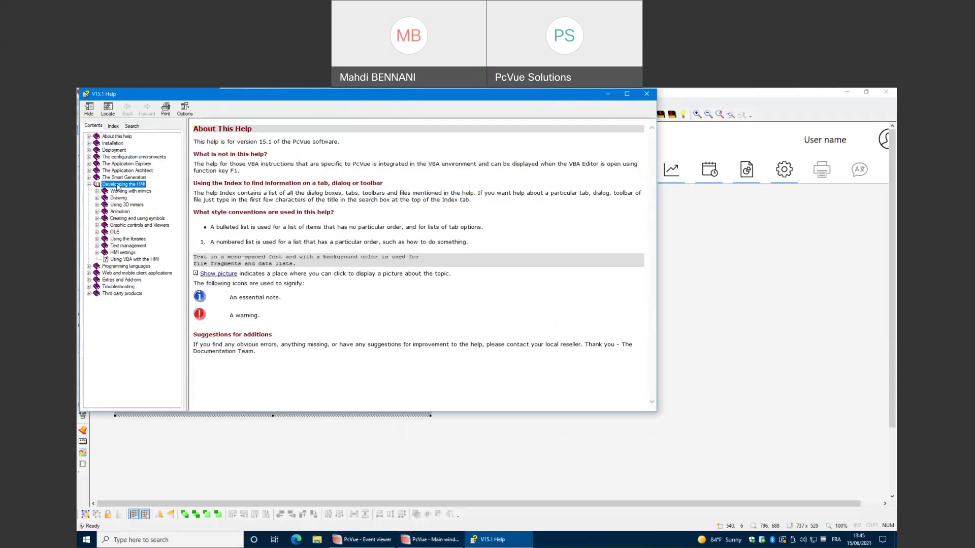
left_click(135, 226)
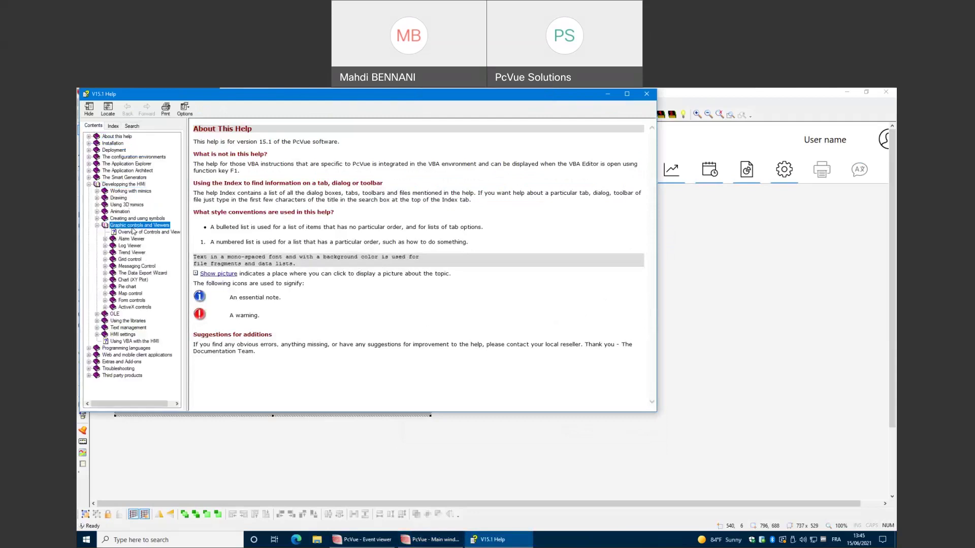
left_click(133, 260)
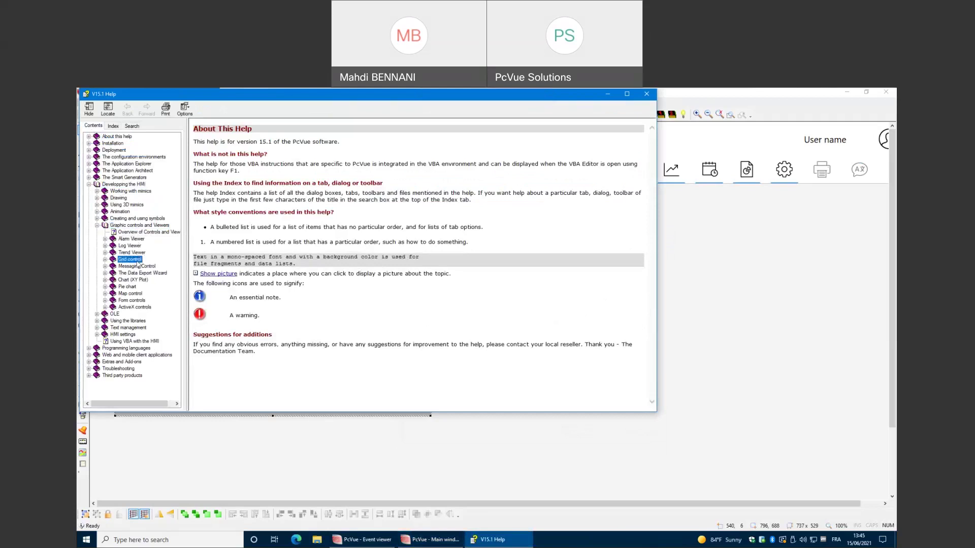
left_click(133, 260)
Open the variable tracking mode's regular expression filtering help page.
left_click_drag(186, 265, 248, 277)
left_click(163, 288)
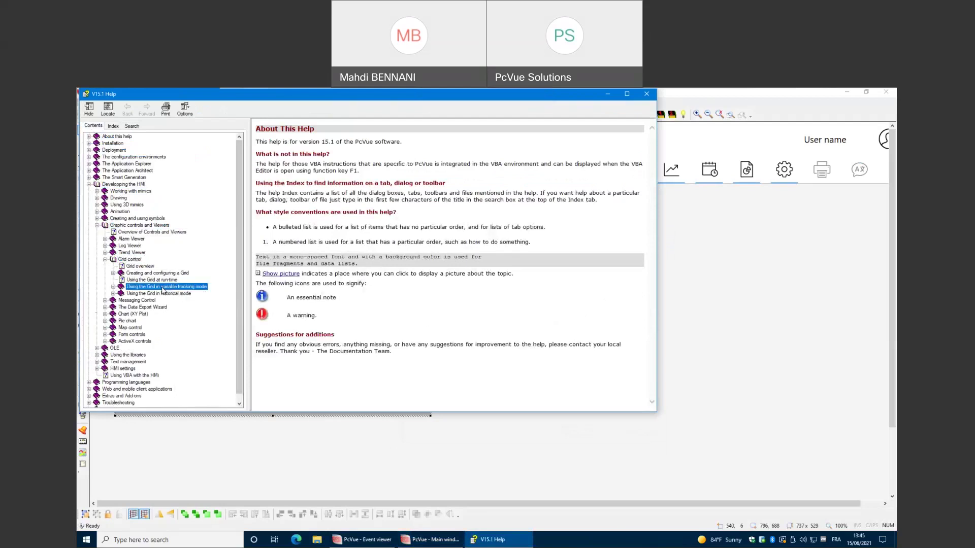
left_click(163, 287)
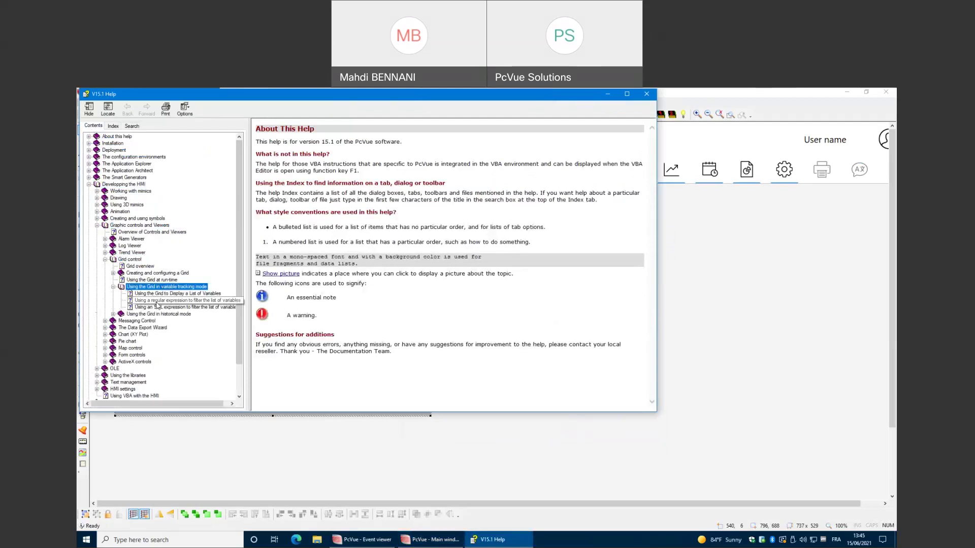
left_click(172, 300)
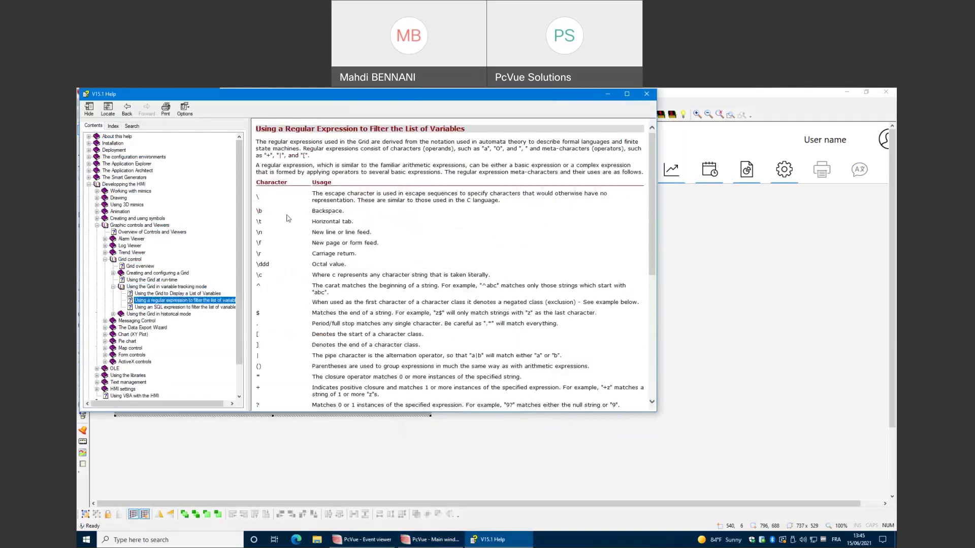
scroll(288, 219, "down", 5)
scroll(315, 224, "up", 5)
Read through the SQL expression filtering help page.
left_click(220, 307)
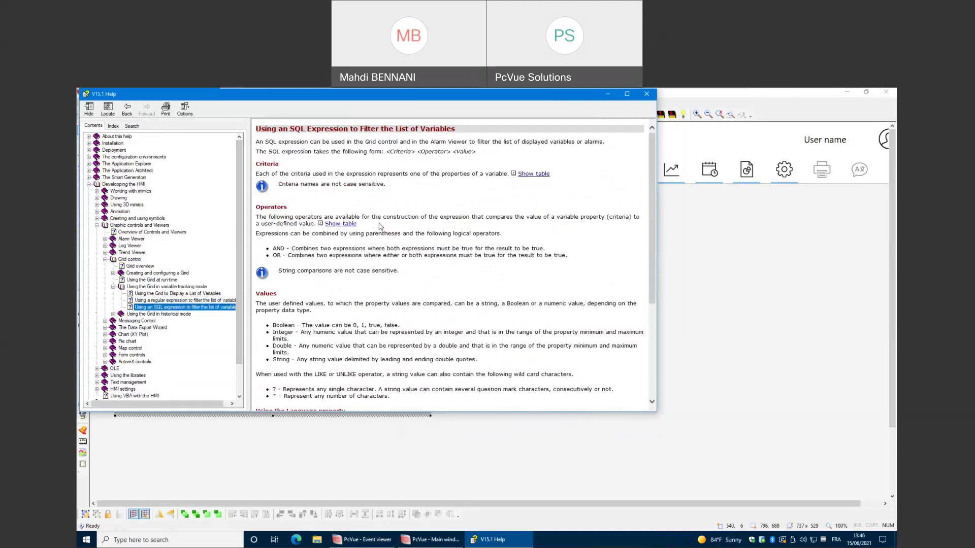
scroll(408, 225, "down", 3)
scroll(396, 226, "up", 3)
left_click_drag(272, 249, 282, 256)
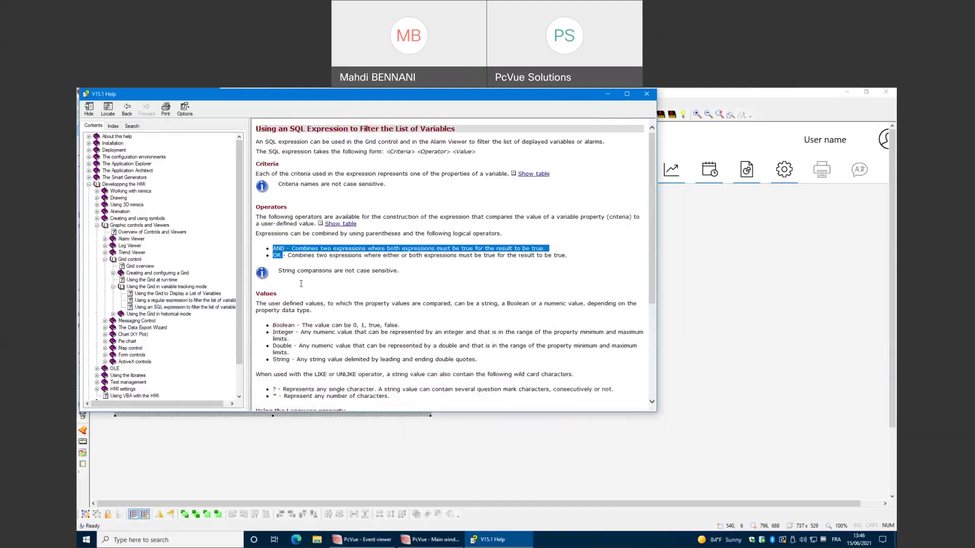
scroll(289, 286, "down", 3)
scroll(291, 290, "down", 3)
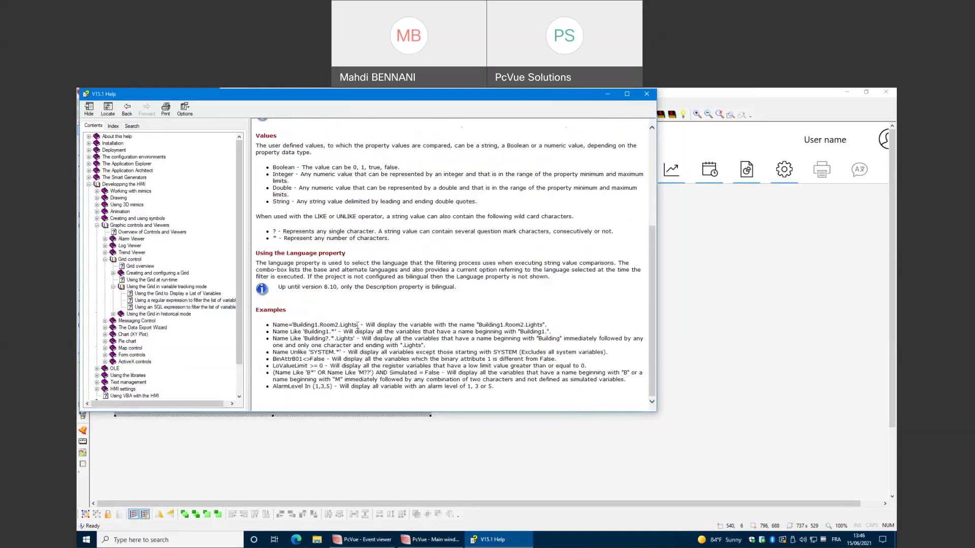
Highlight the Building1.Room2.Lights Name Like example, then return to the PcVue main window.
left_click_drag(358, 325, 292, 325)
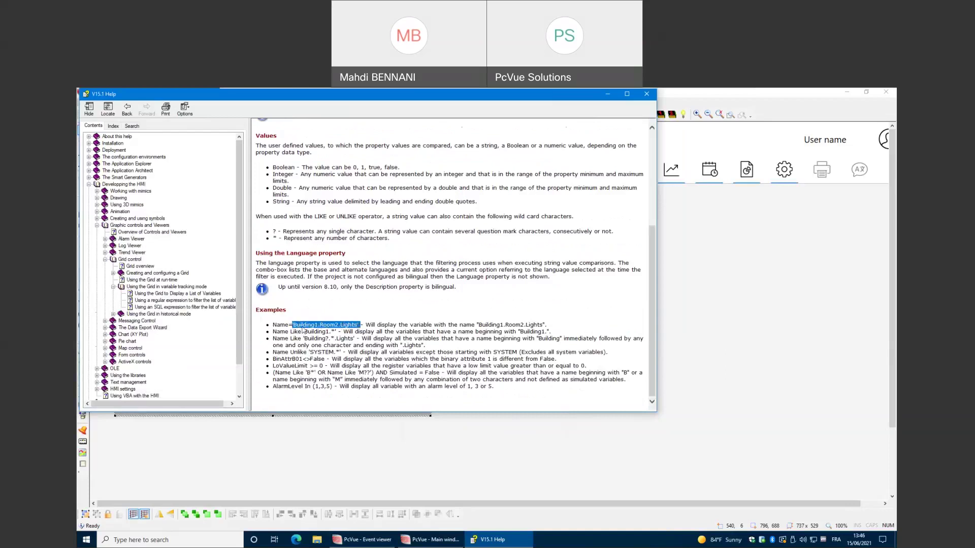
left_click_drag(274, 332, 303, 333)
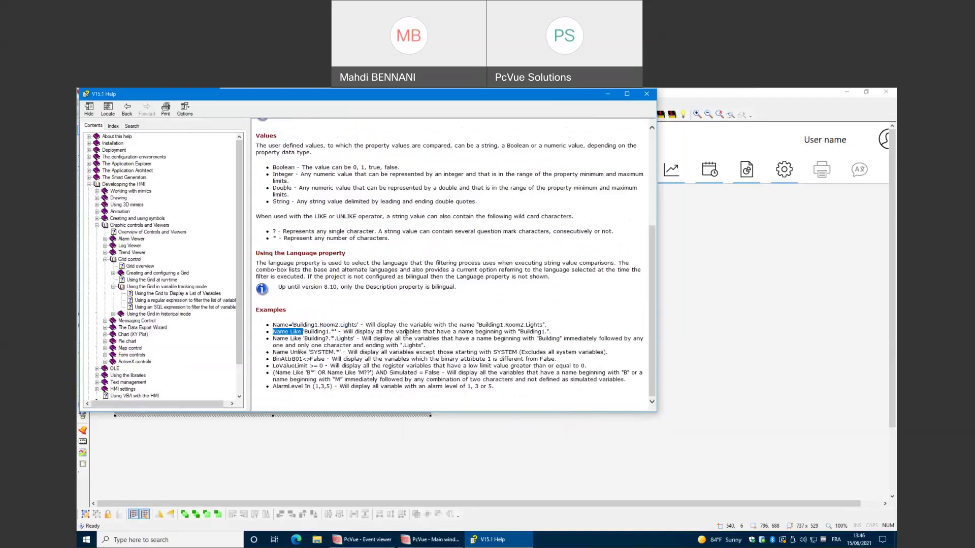
left_click(331, 333)
left_click(731, 298)
Open the grid's drawing properties on the Variables settings.
right_click(473, 313)
left_click(507, 348)
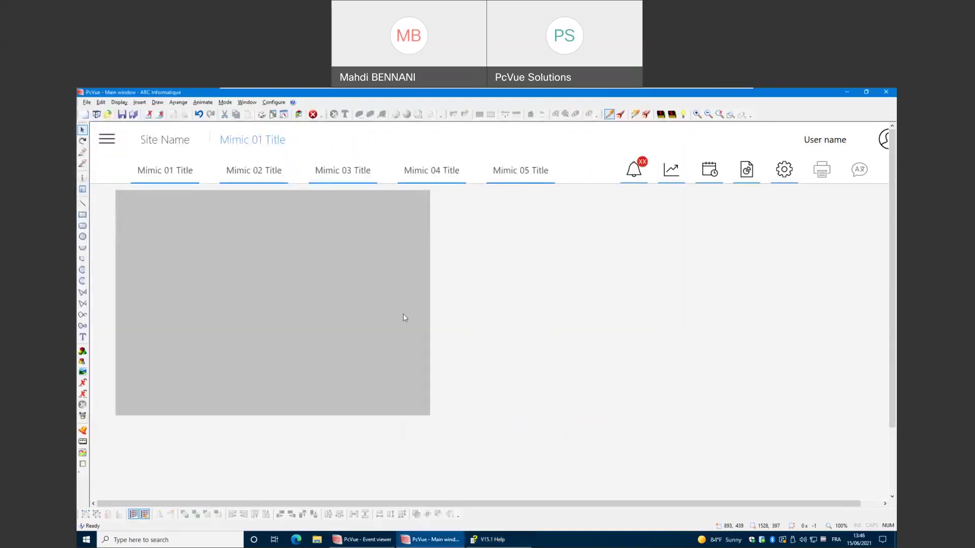
double_click(404, 320)
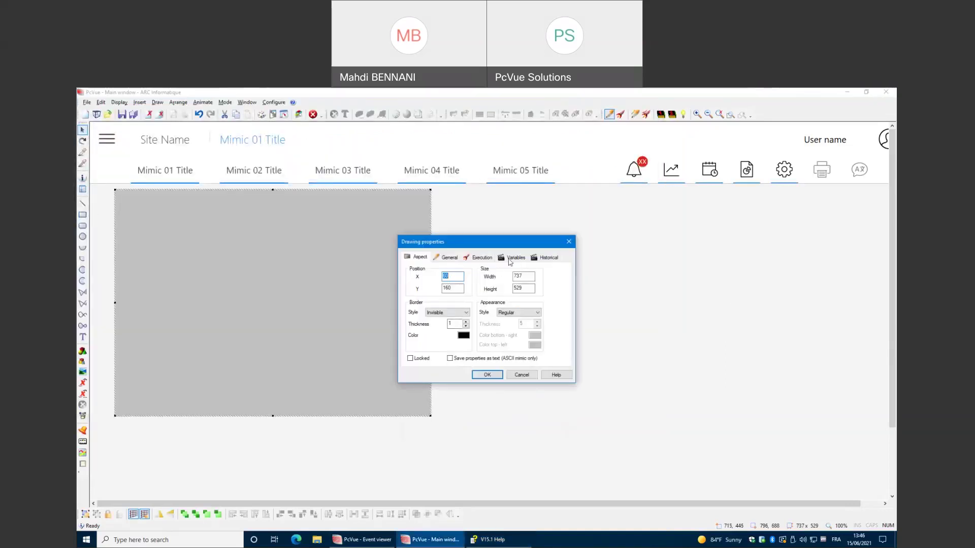
left_click(511, 259)
Switch the filter to SQL and enter NAME LIKE "AlarmSyntheses.*".
left_click(414, 289)
type("N")
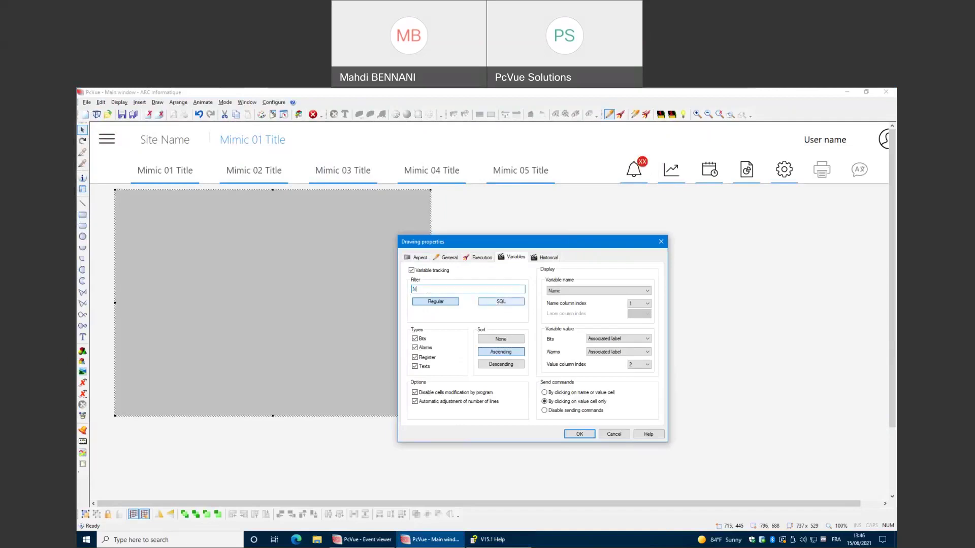
left_click(501, 302)
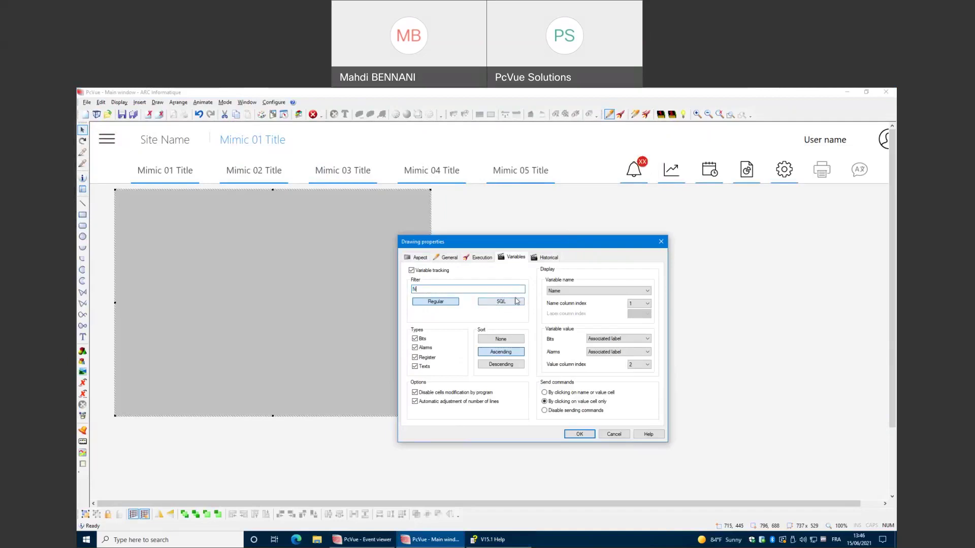
left_click(423, 290)
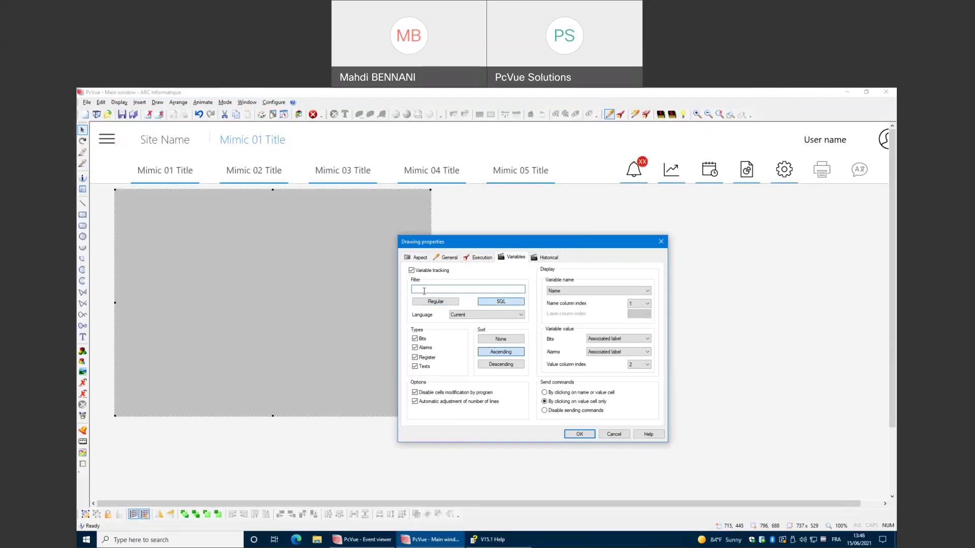
type("NAME LIKE \"AlarmSynthes'es")
key("BackSpace")
key("BackSpace")
key("BackSpace")
type("ses.*\"")
Confirm the filter and run the mimic to list only AlarmSyntheses variables.
left_click(580, 434)
right_click(565, 321)
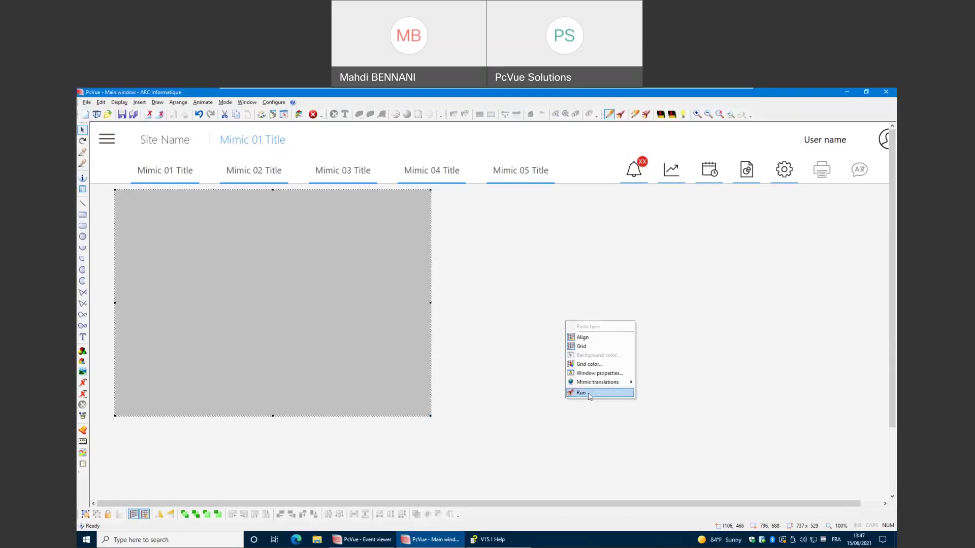
left_click(579, 396)
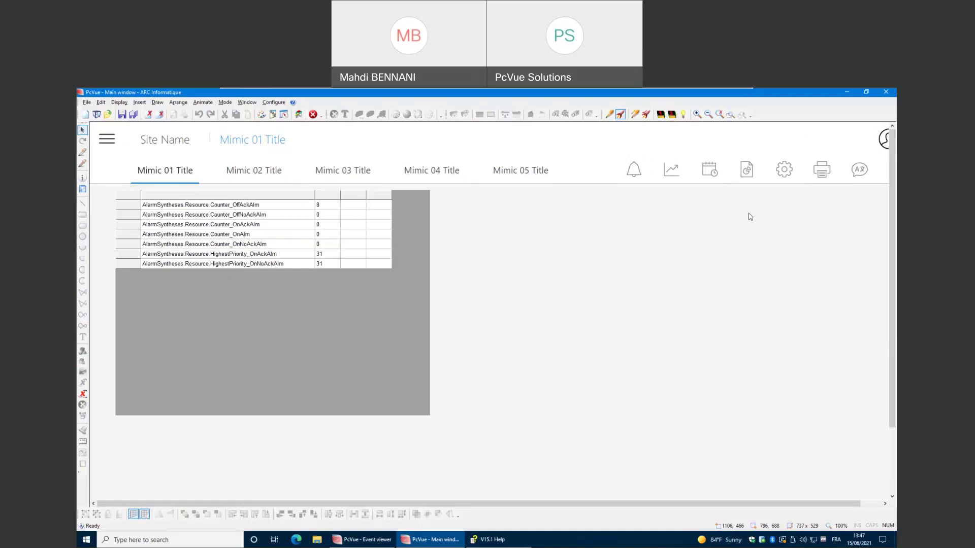
Open the Settings page without saving Mimic 01 and scroll the real-time tracking table.
left_click(783, 169)
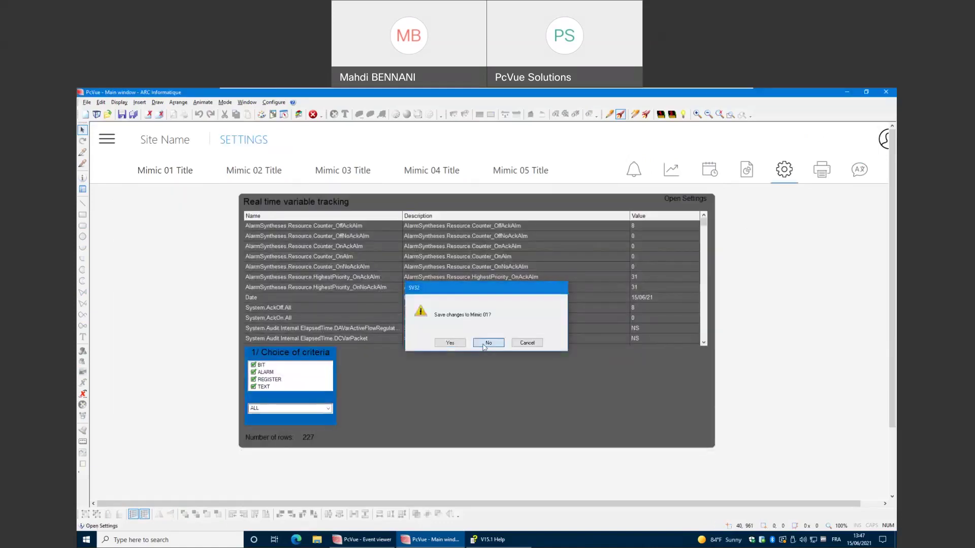
key("Return")
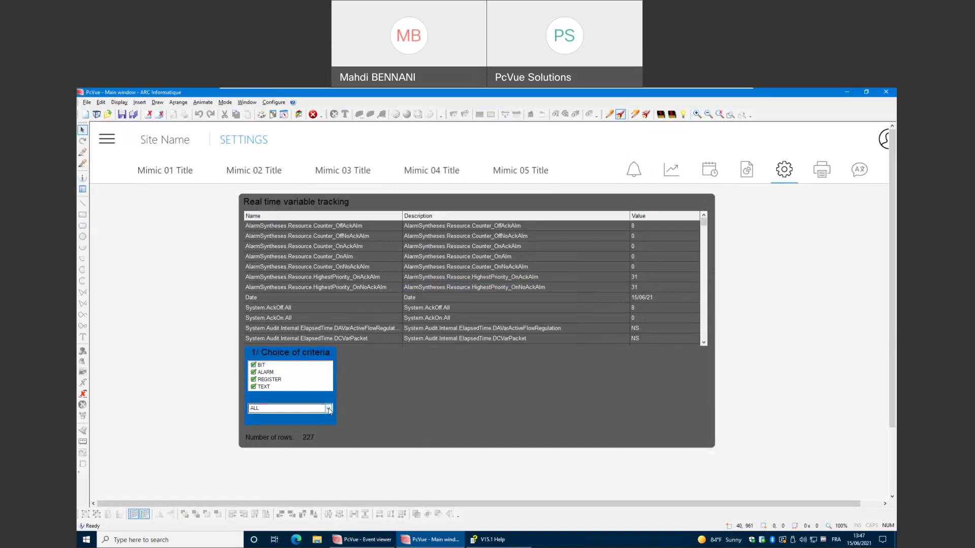
scroll(370, 260, "down", 5)
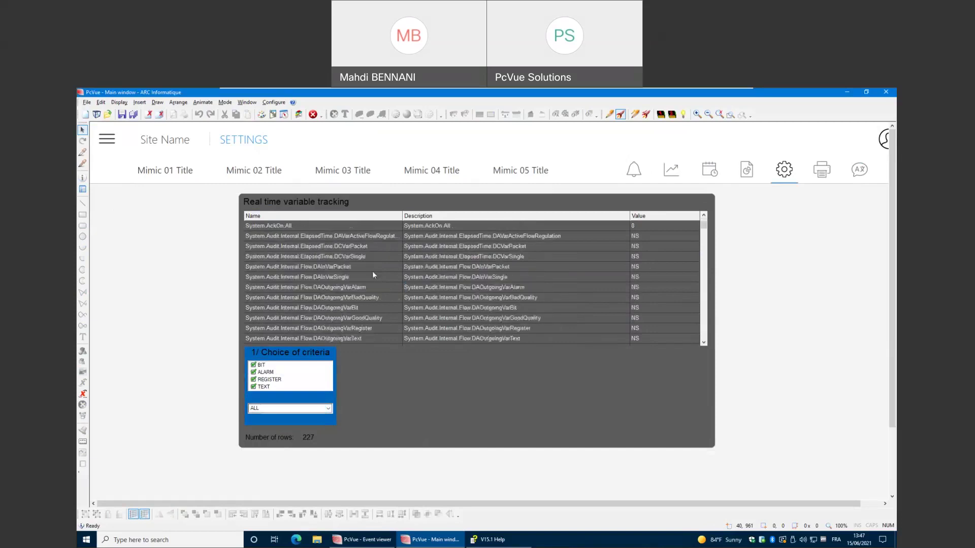
scroll(374, 298, "down", 5)
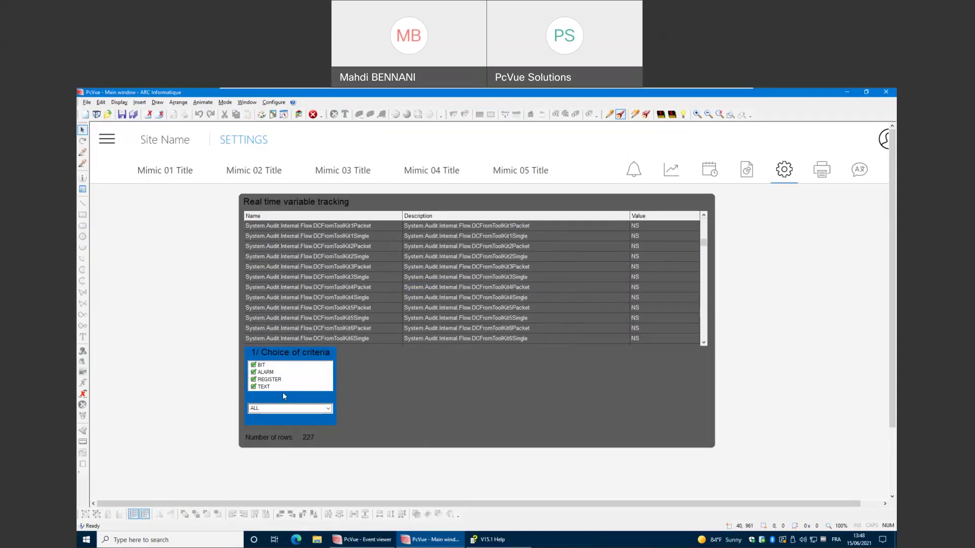
left_click(271, 409)
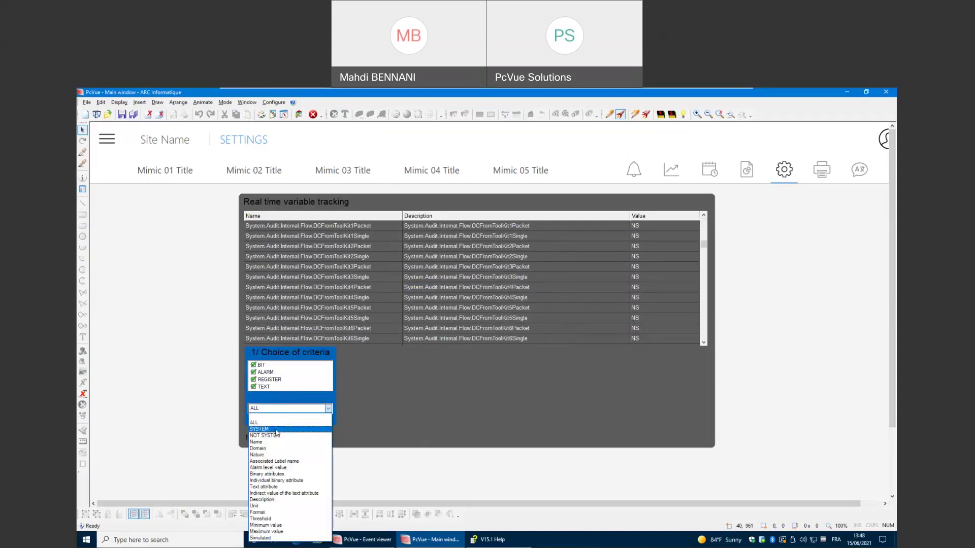
left_click(277, 430)
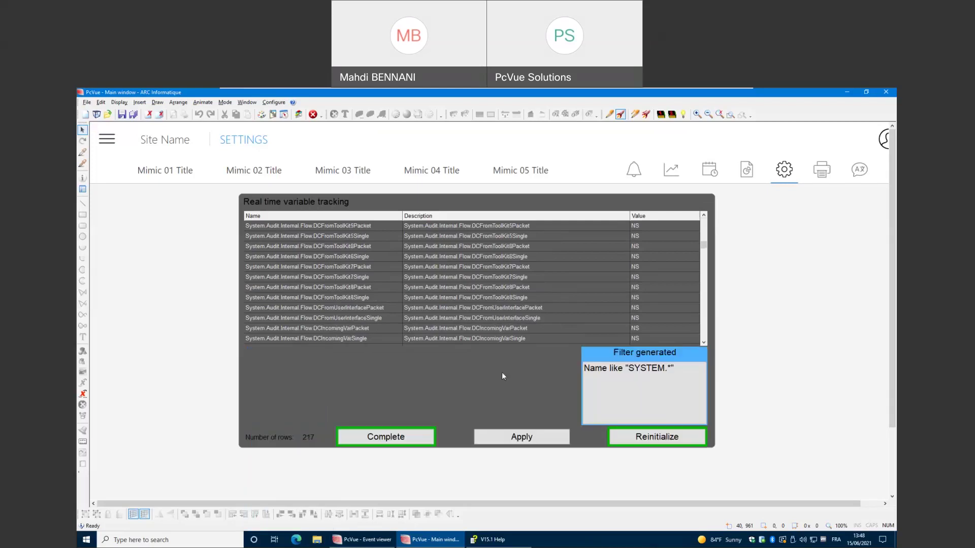
scroll(537, 254, "up", 6)
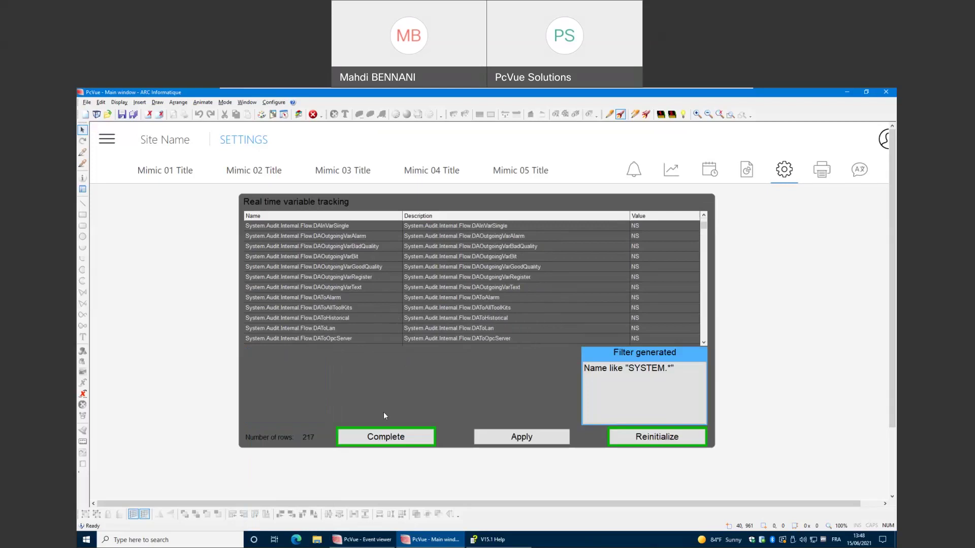
left_click(405, 437)
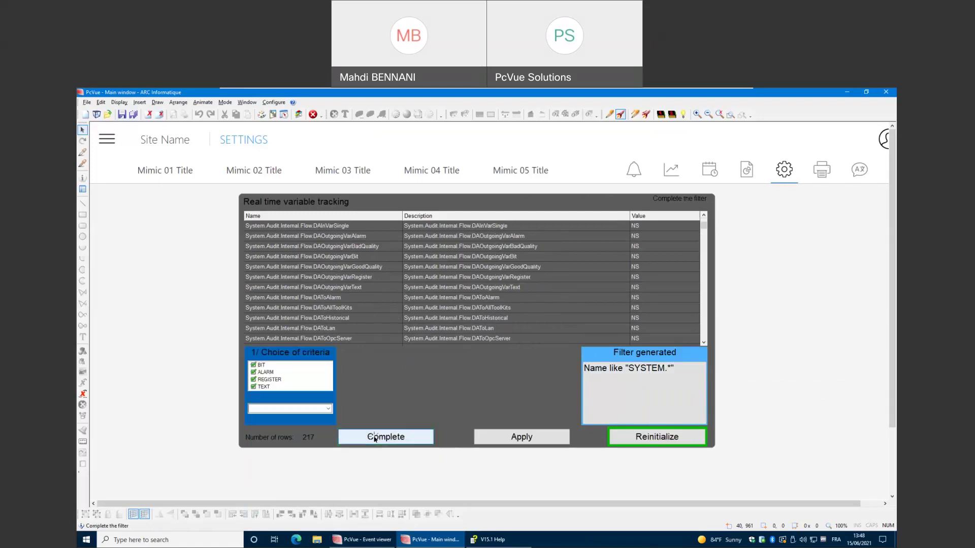
left_click(253, 366)
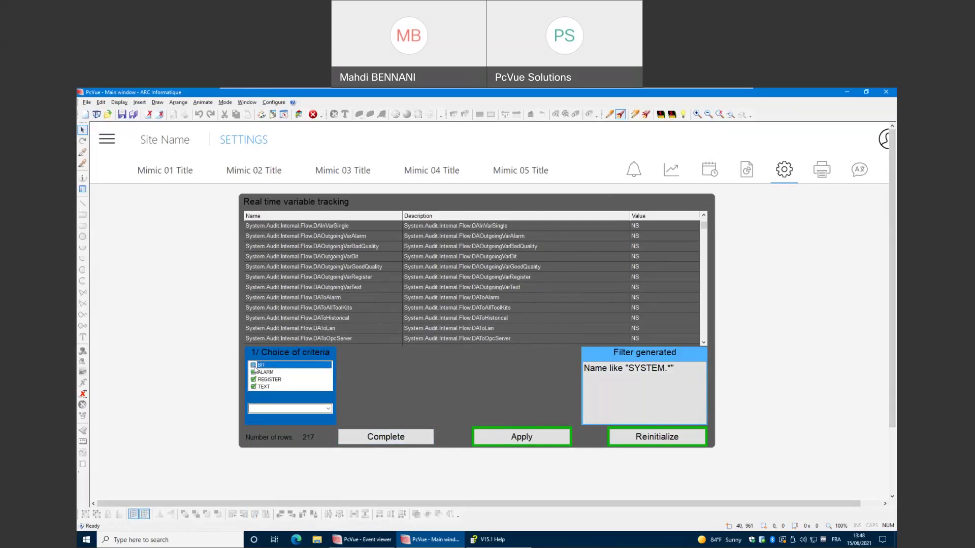
left_click(253, 379)
left_click(253, 386)
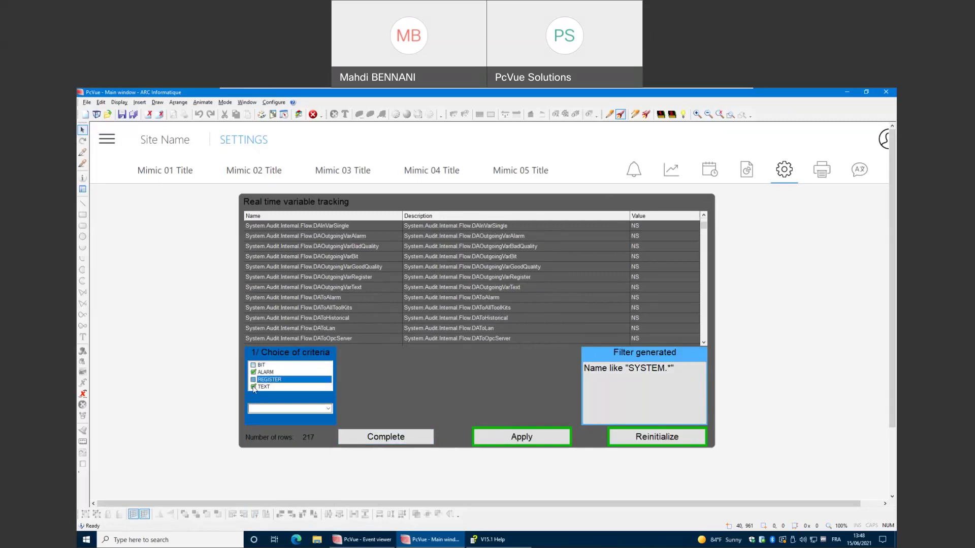
left_click(482, 442)
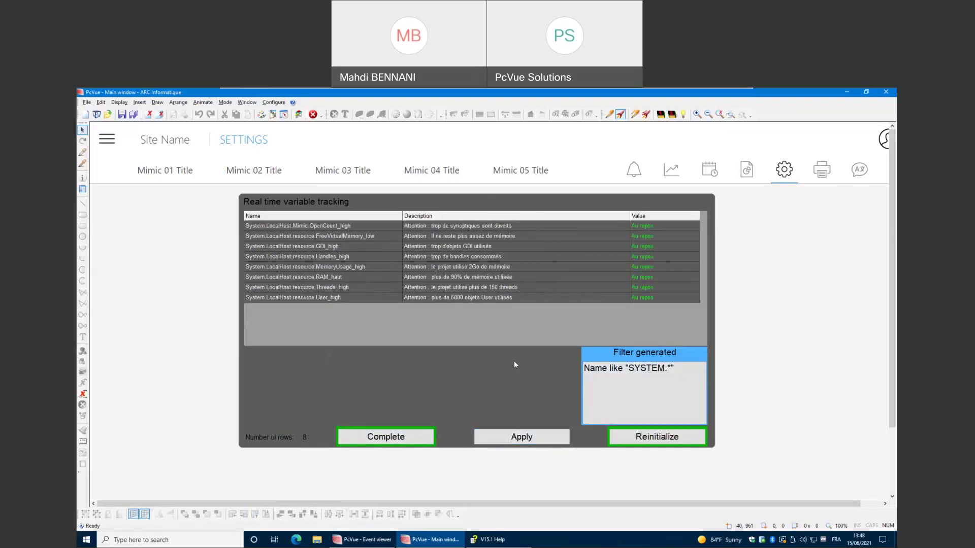
left_click(628, 435)
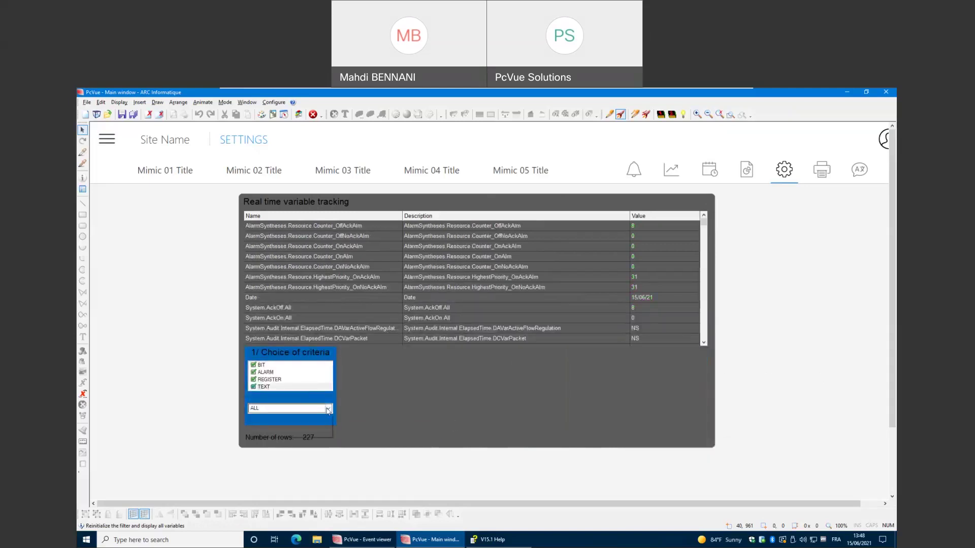
left_click(328, 409)
Add a Name Like 'AlarmSyntheses.*' condition and apply it to the tracking table.
left_click(312, 442)
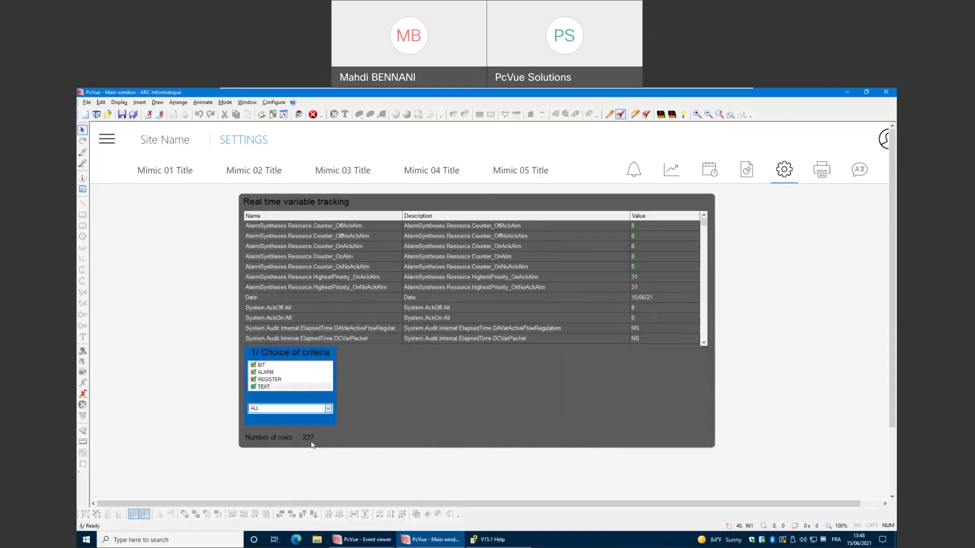
left_click(416, 392)
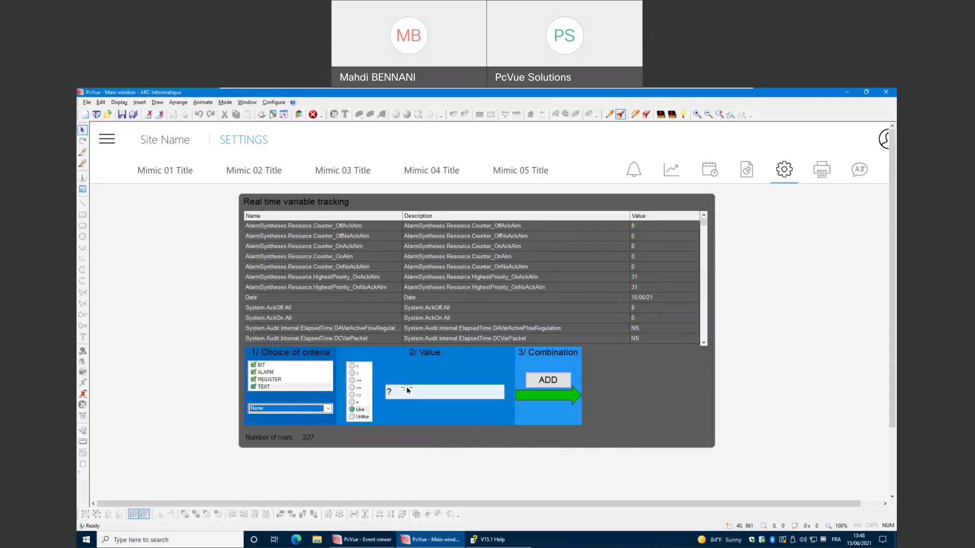
type("Al")
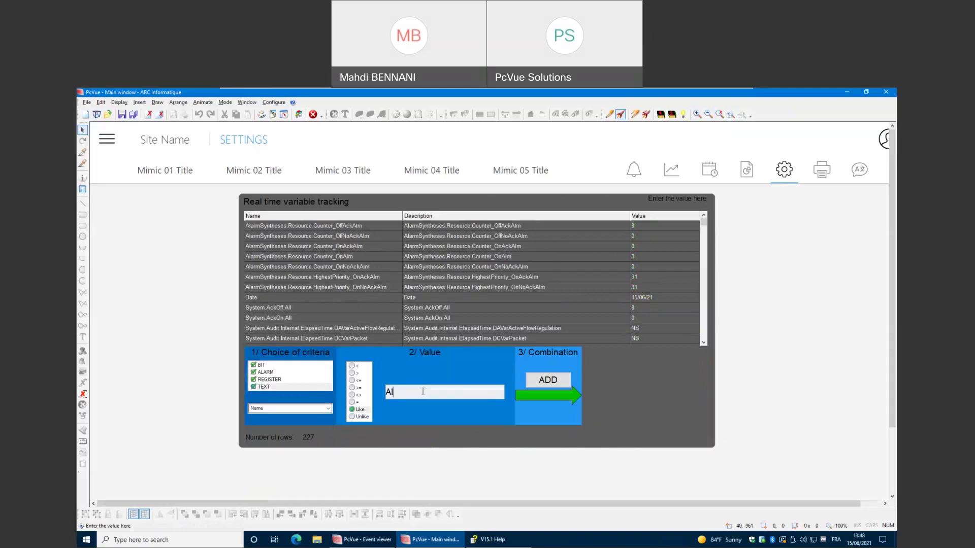
type("armSyntheses.")
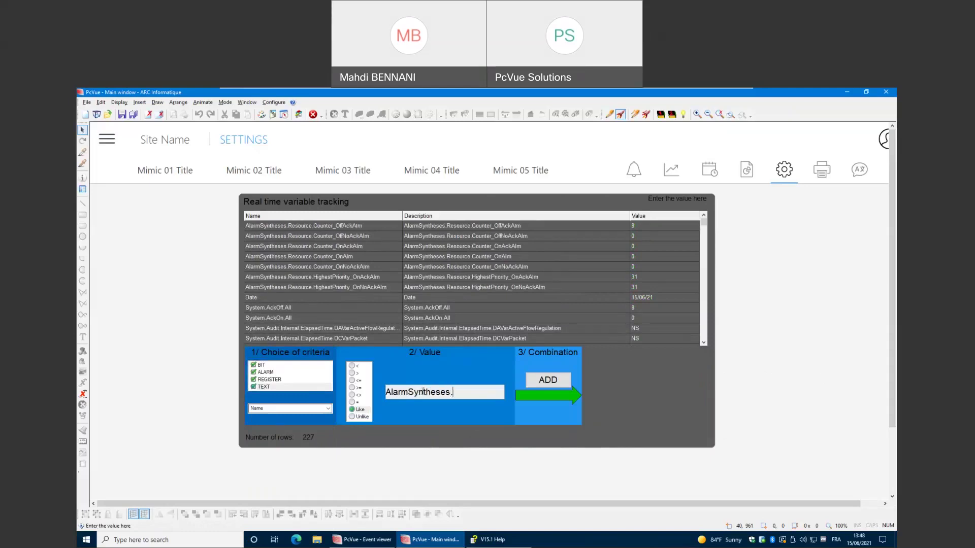
type("*")
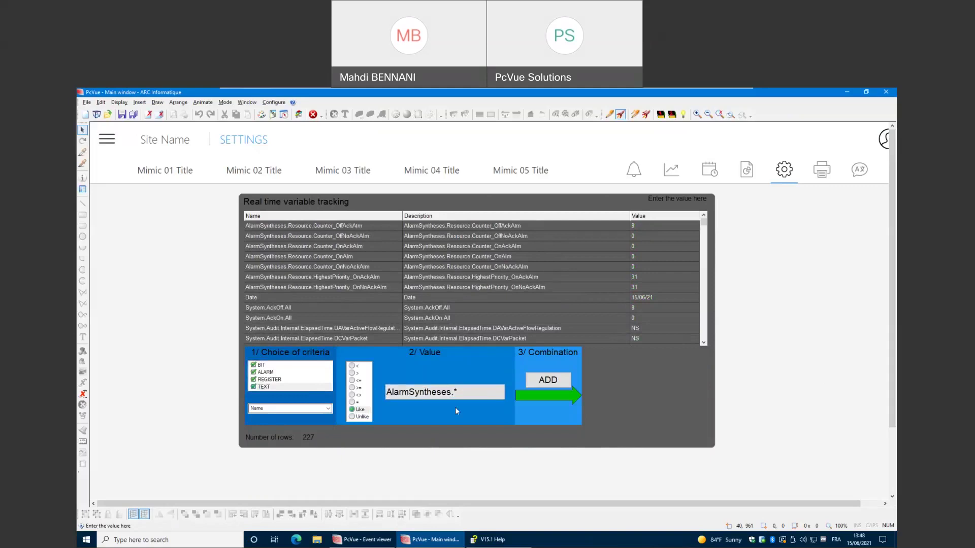
left_click(547, 381)
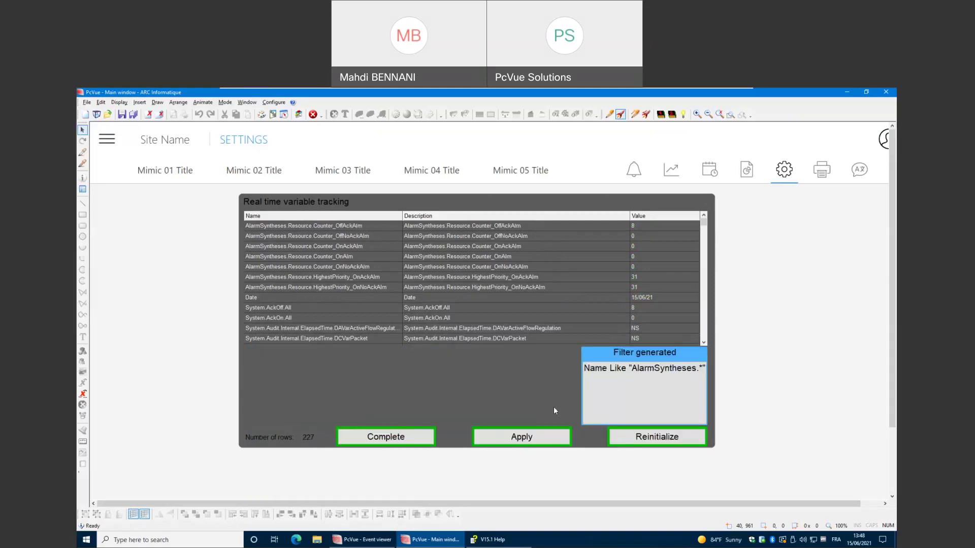
left_click(547, 436)
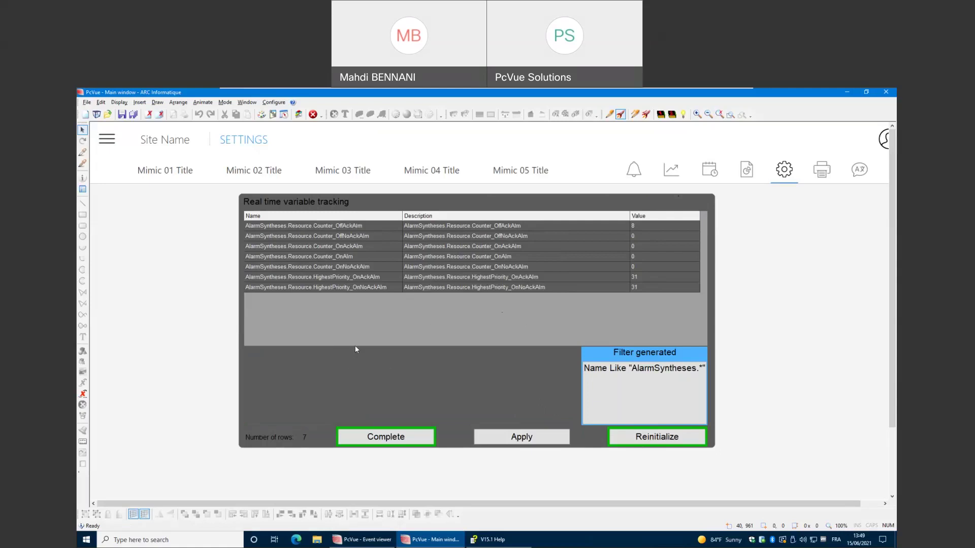
left_click(280, 103)
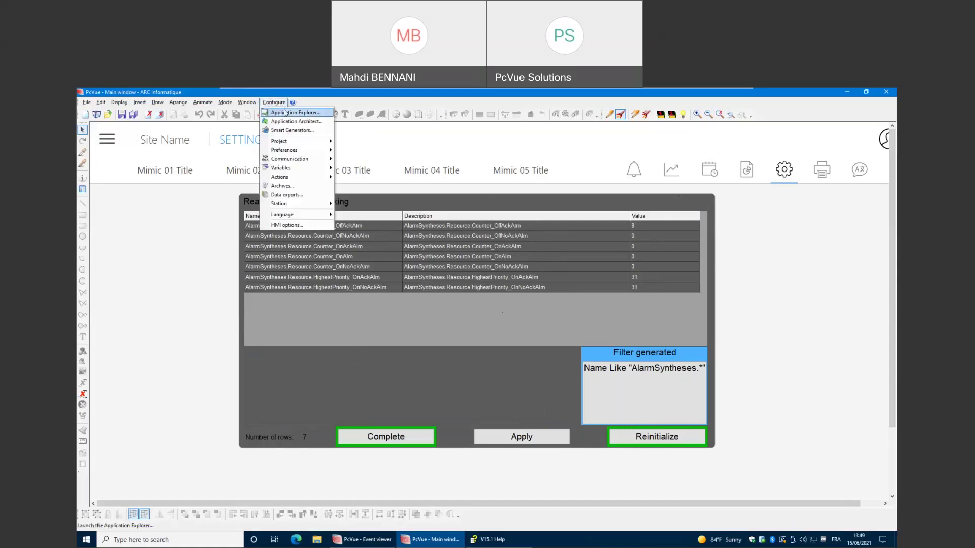
Open the Application Explorer and browse to the L_VariableTracking local library's files.
left_click(286, 113)
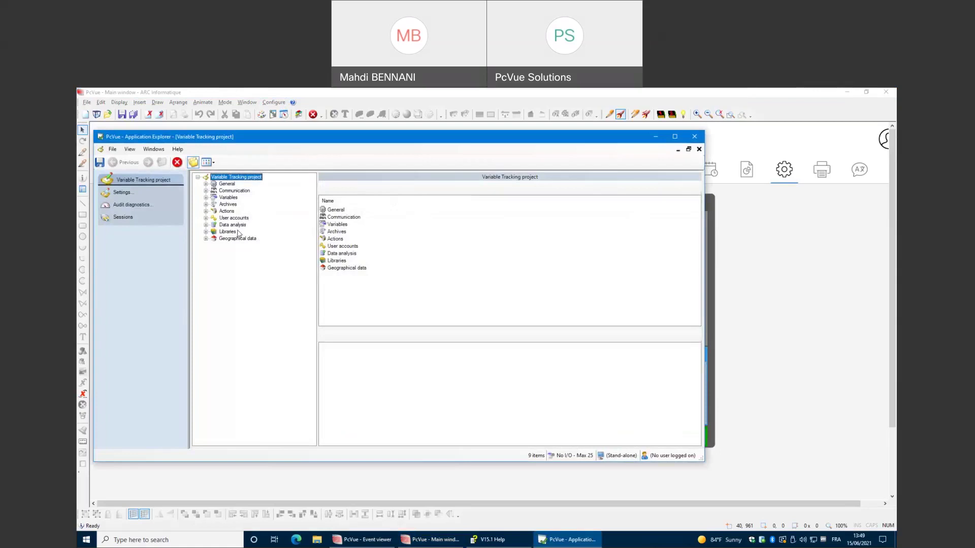
left_click(227, 232)
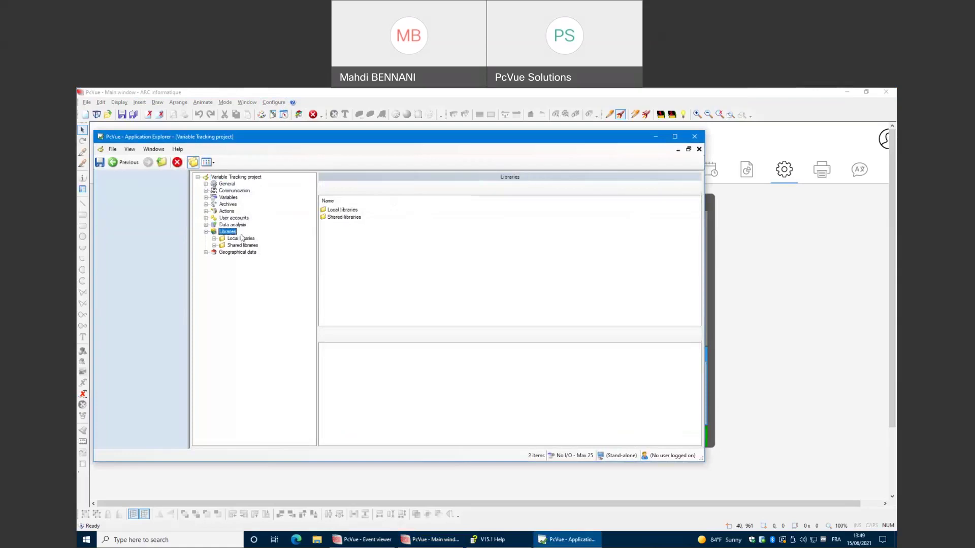
left_click(247, 239)
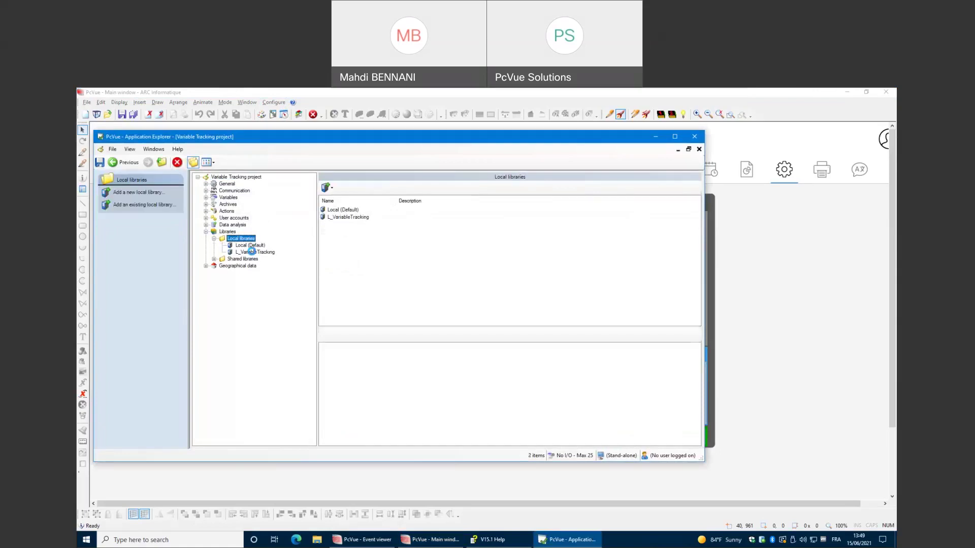
left_click(252, 252)
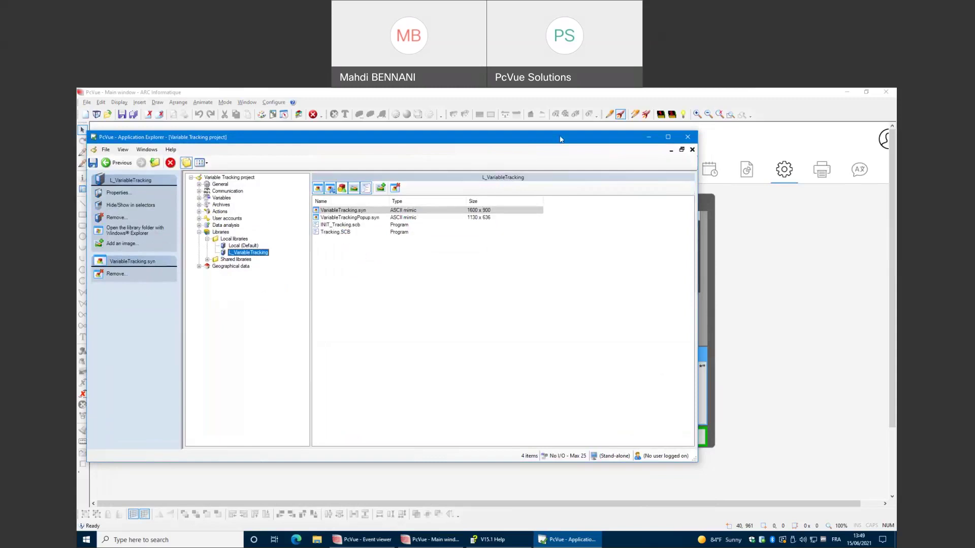
Move the explorer aside to check the tracking mimic, then close it.
left_click_drag(389, 137, 436, 352)
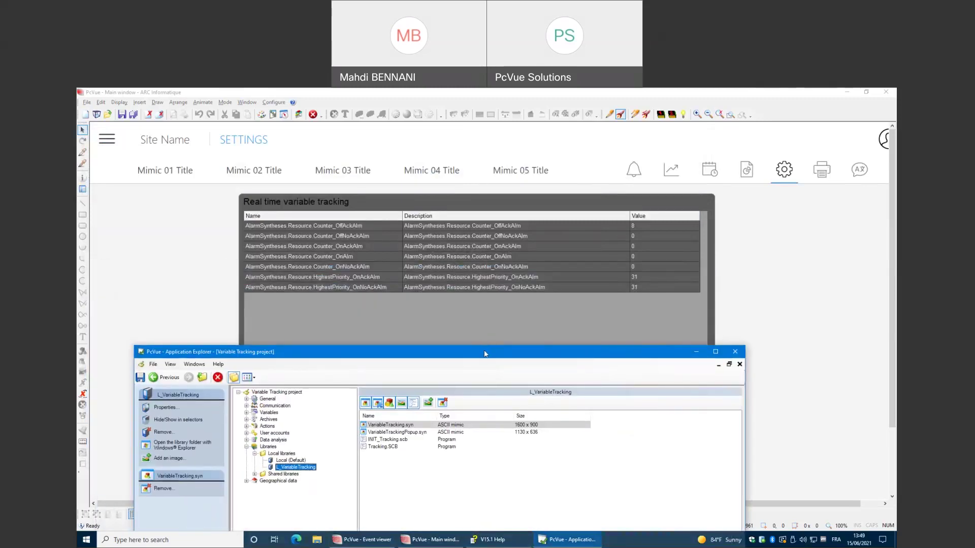
left_click_drag(484, 356, 463, 150)
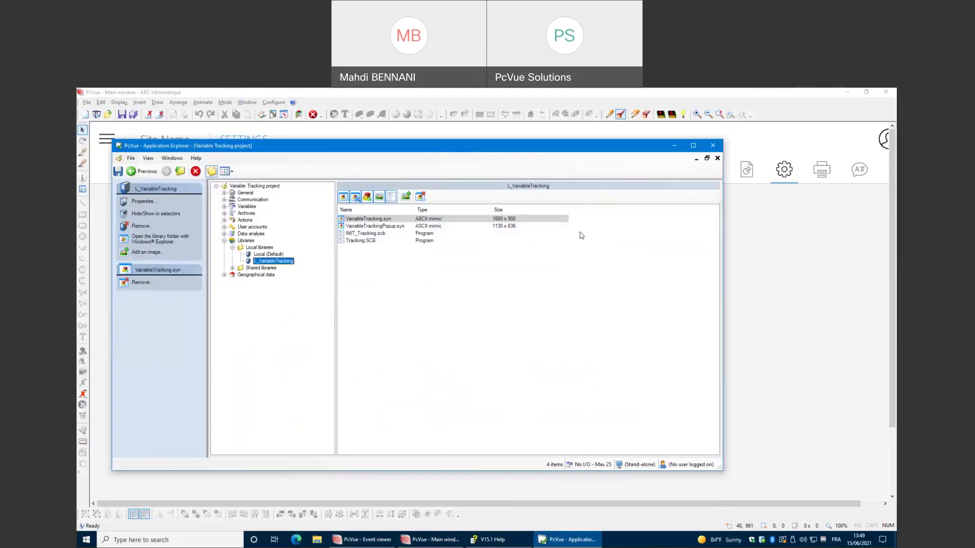
left_click(712, 146)
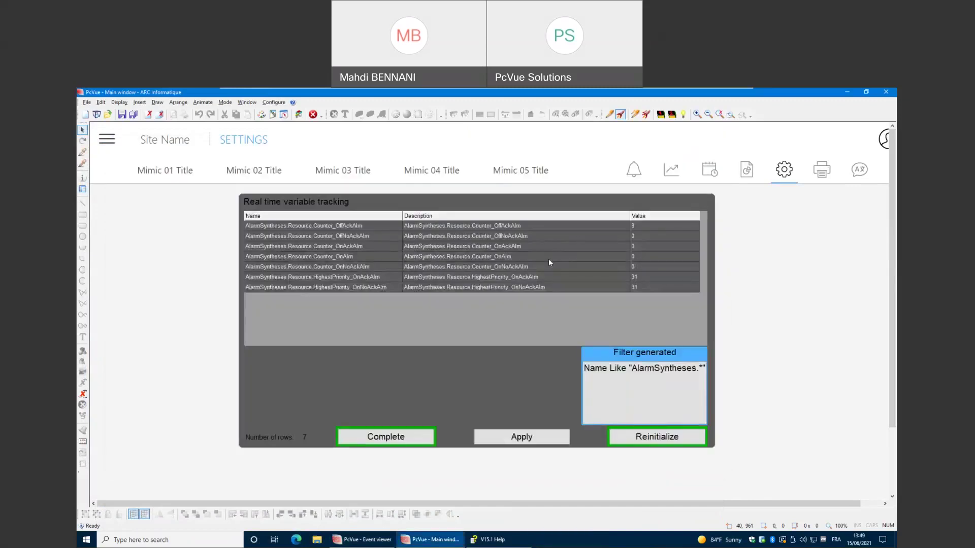
left_click(270, 103)
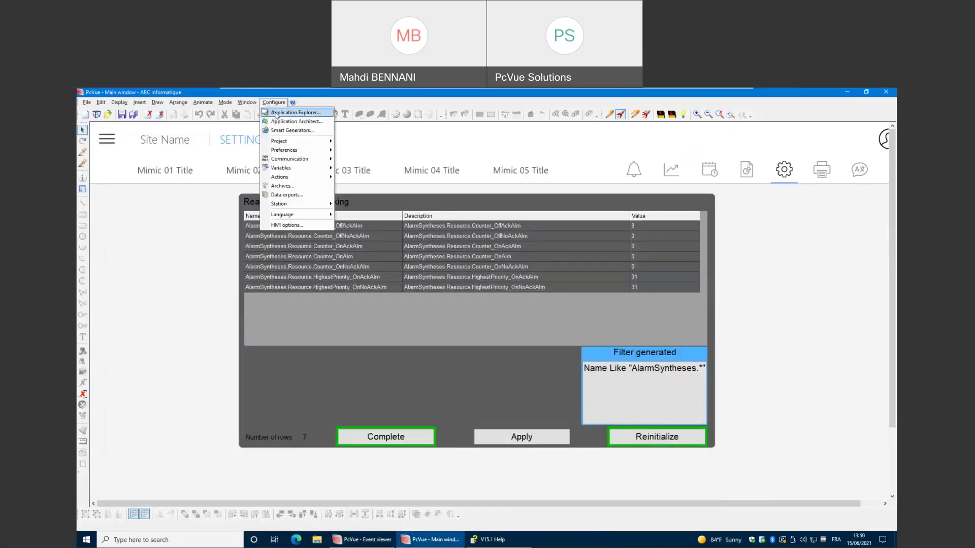
left_click(276, 113)
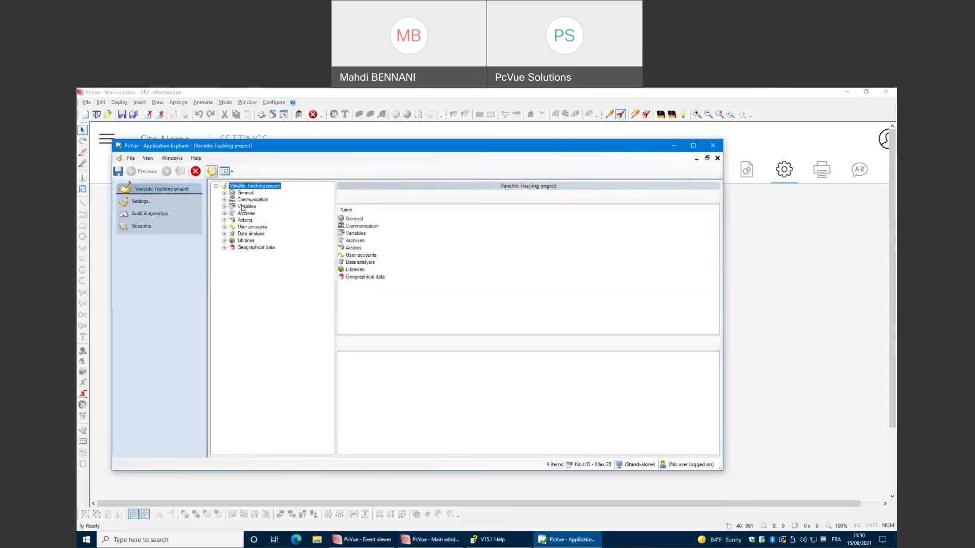
double_click(244, 206)
double_click(253, 213)
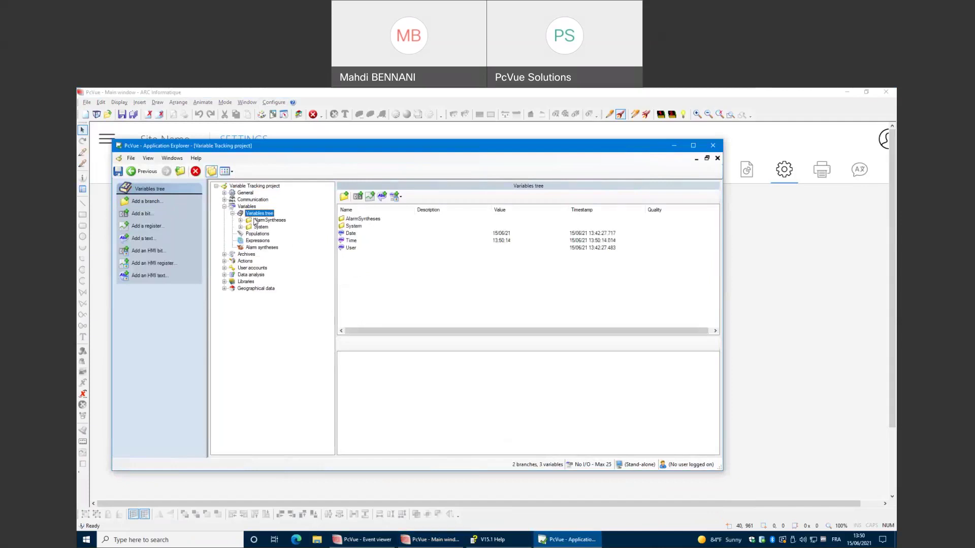
double_click(264, 220)
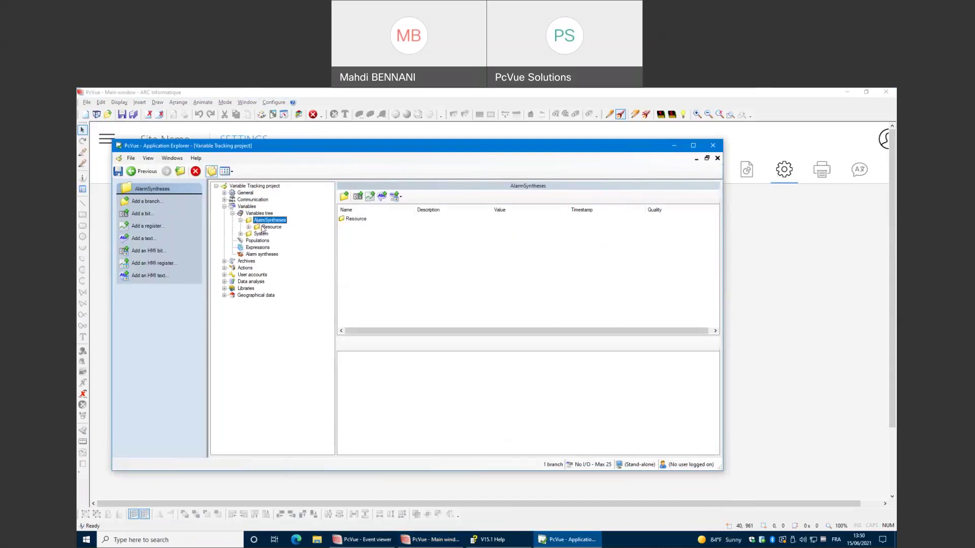
left_click(265, 227)
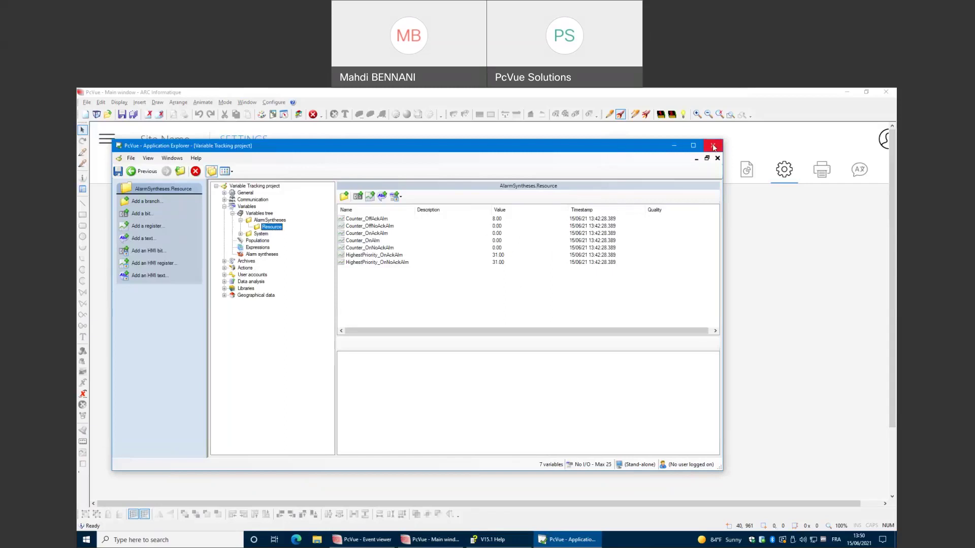
left_click(712, 147)
left_click(619, 116)
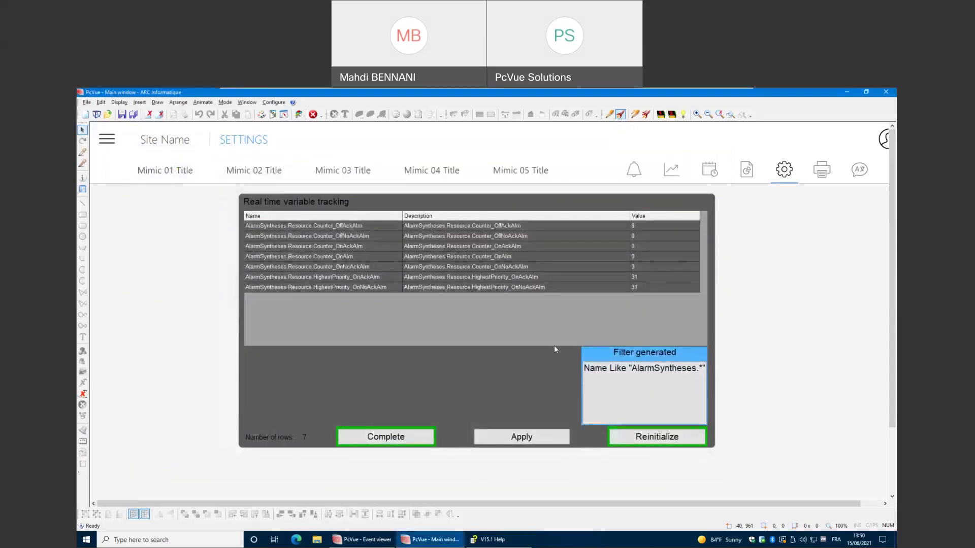
Open the function keys configuration and maximize its window.
left_click(273, 102)
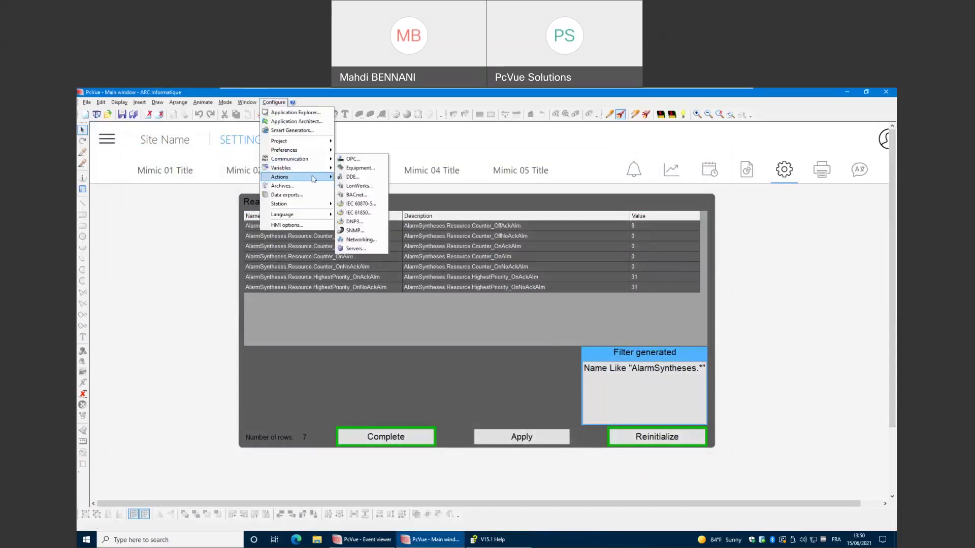
mouse_move(313, 178)
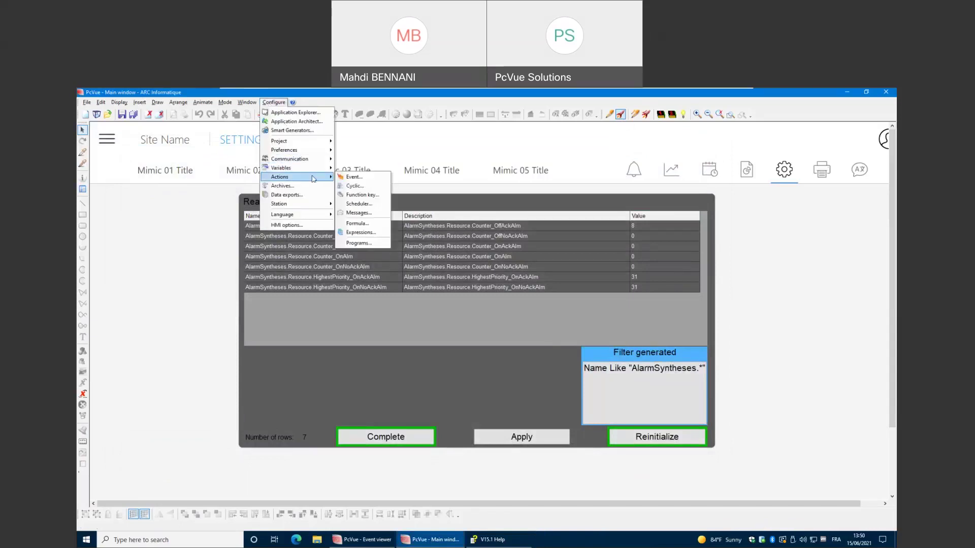
left_click(362, 195)
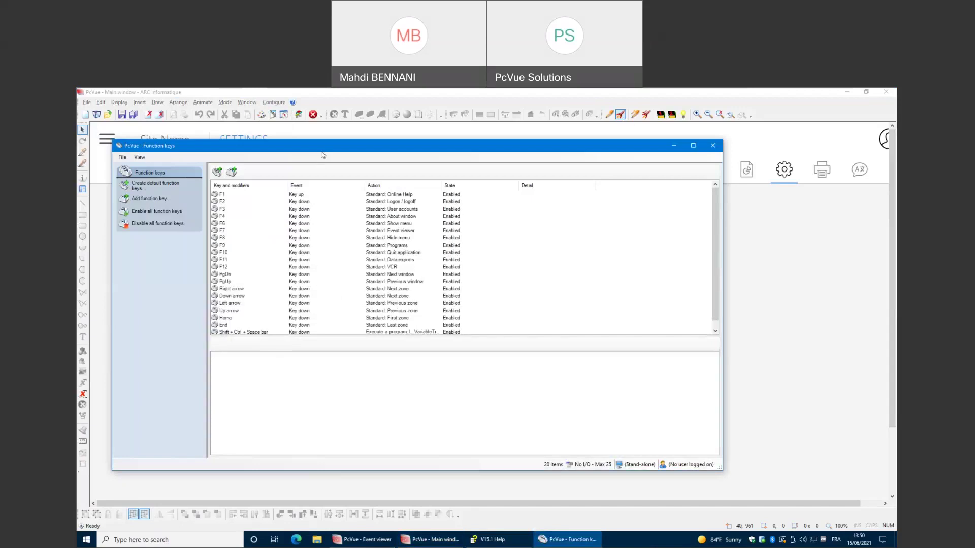
double_click(320, 153)
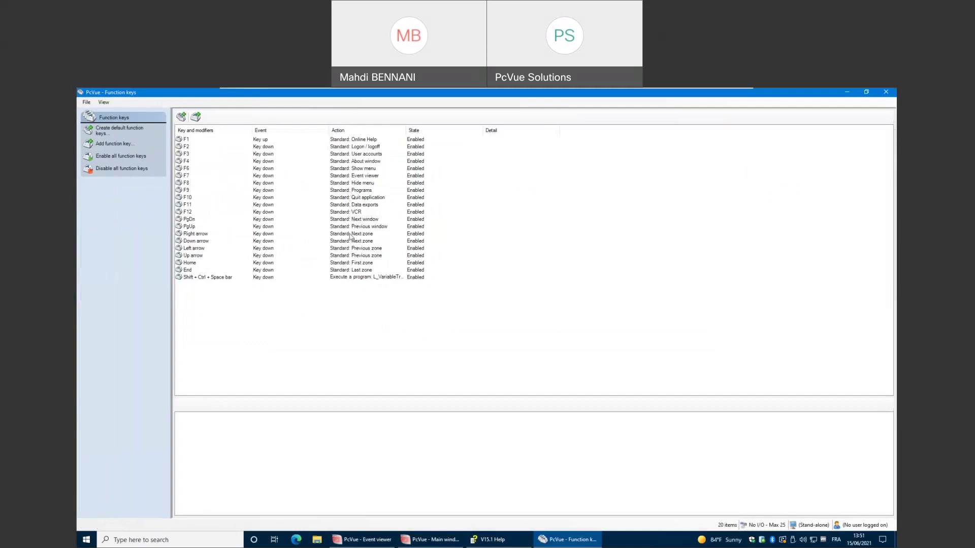
Add a new function key with a Variable selector description, triggered by the Space bar.
left_click(196, 117)
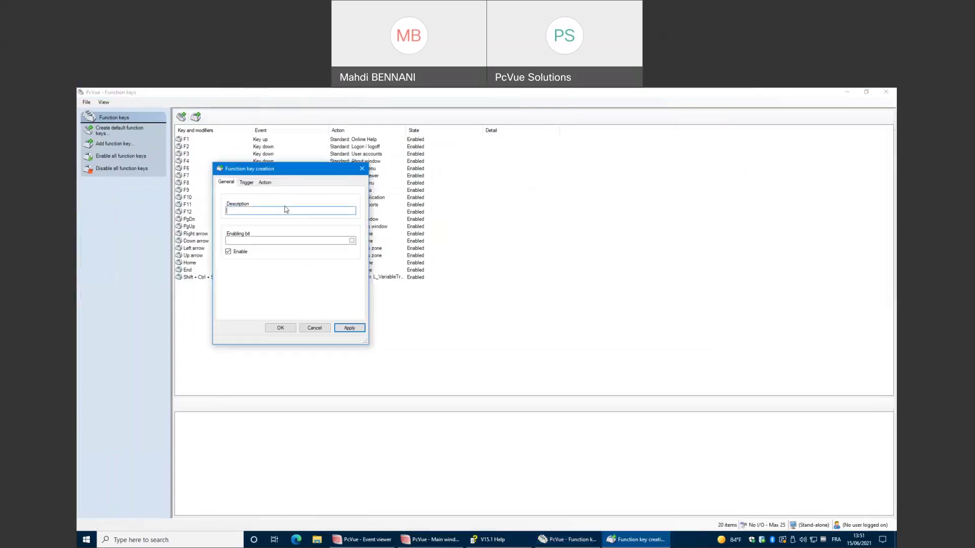
type("Variable sel")
key("BackSpace")
type("elector")
left_click(249, 182)
left_click(256, 209)
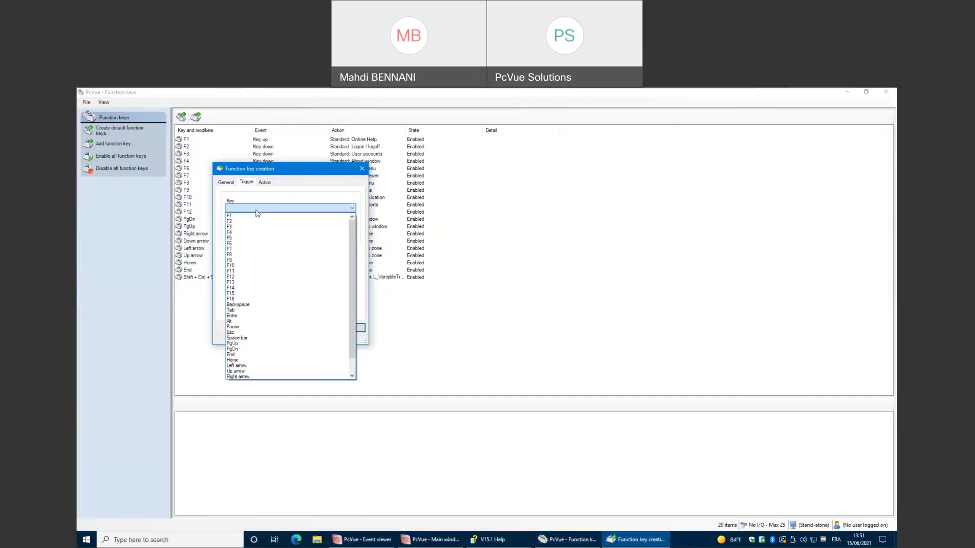
scroll(278, 256, "down", 1)
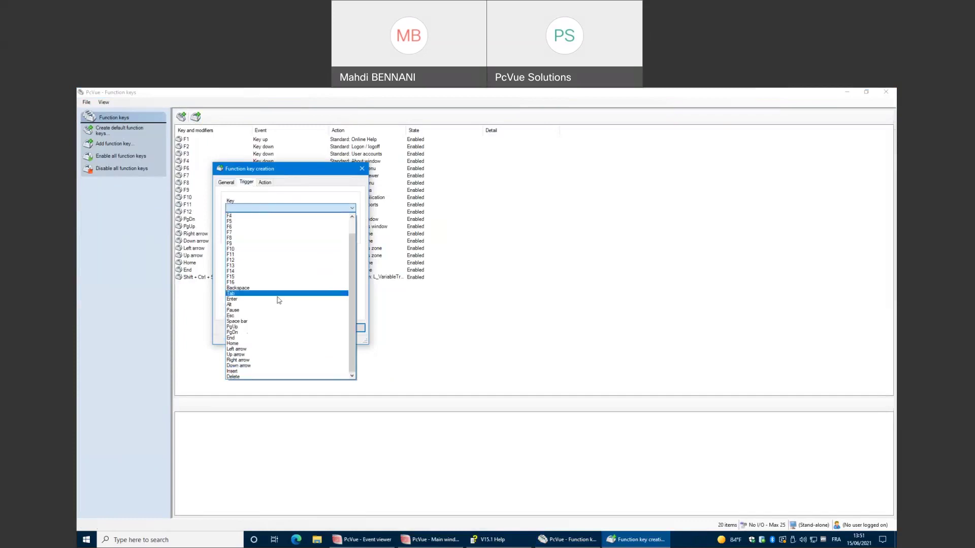
left_click(278, 321)
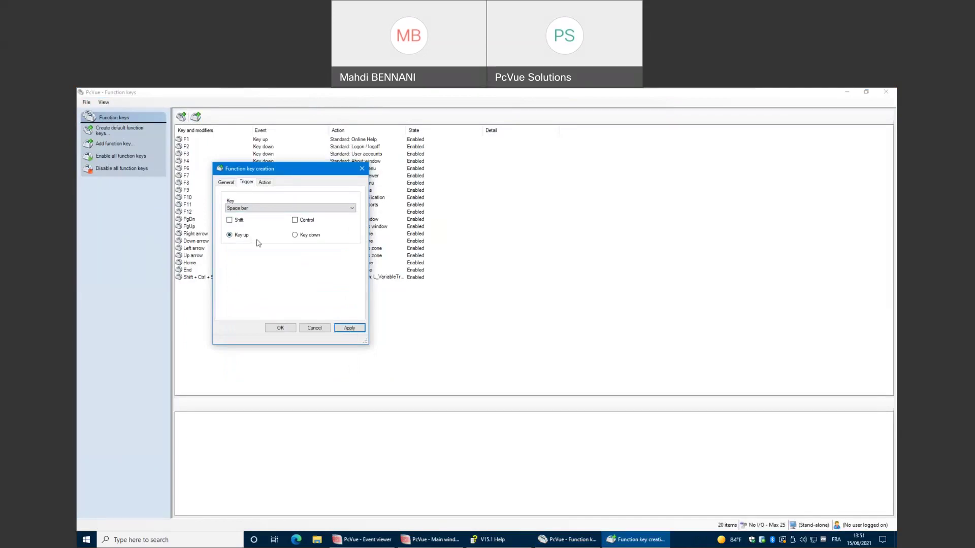
Set the key's action to Standard action > Variable selector, confirm, and close the window.
left_click(267, 184)
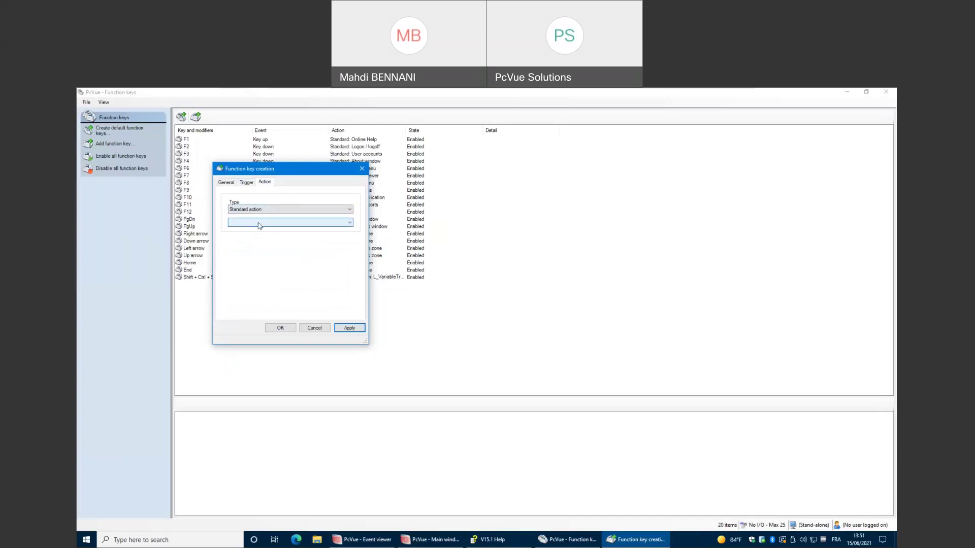
left_click(260, 209)
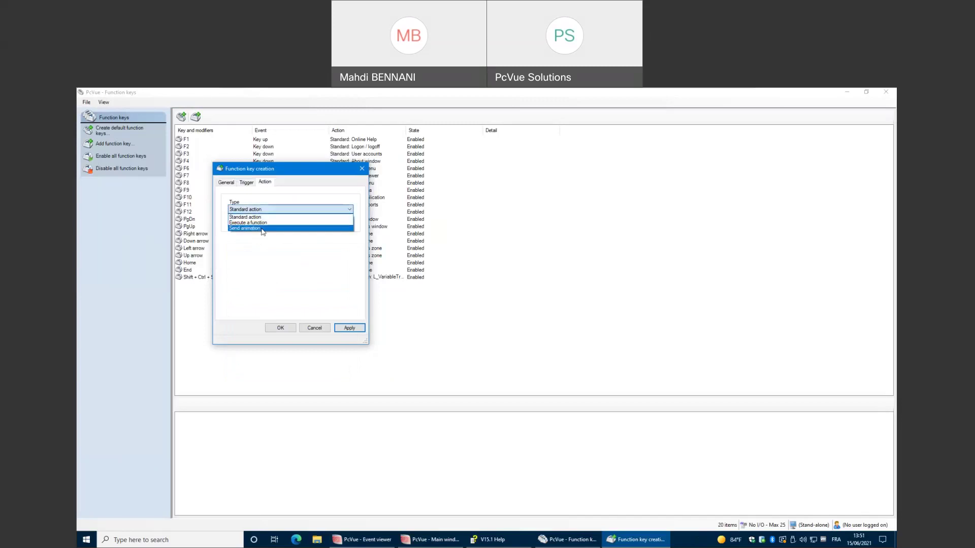
left_click(258, 218)
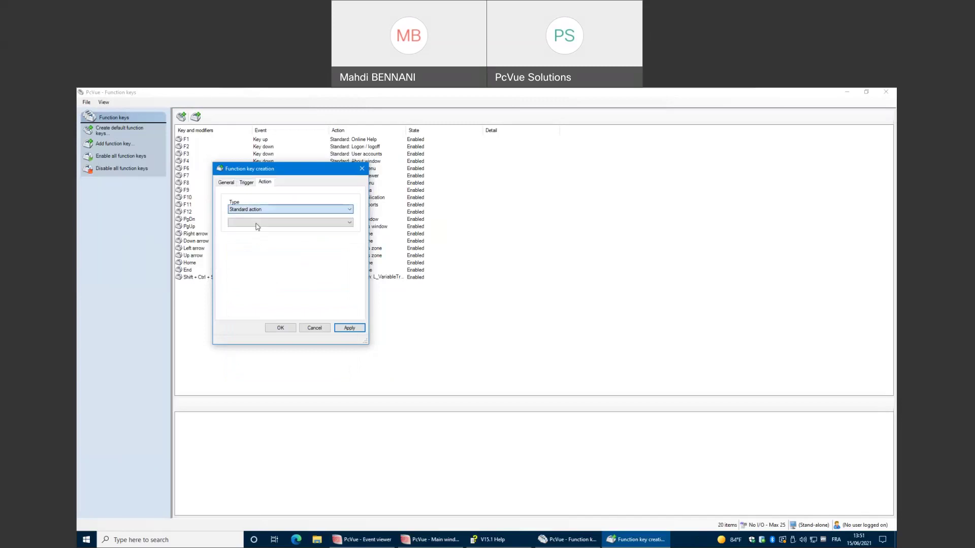
left_click(256, 222)
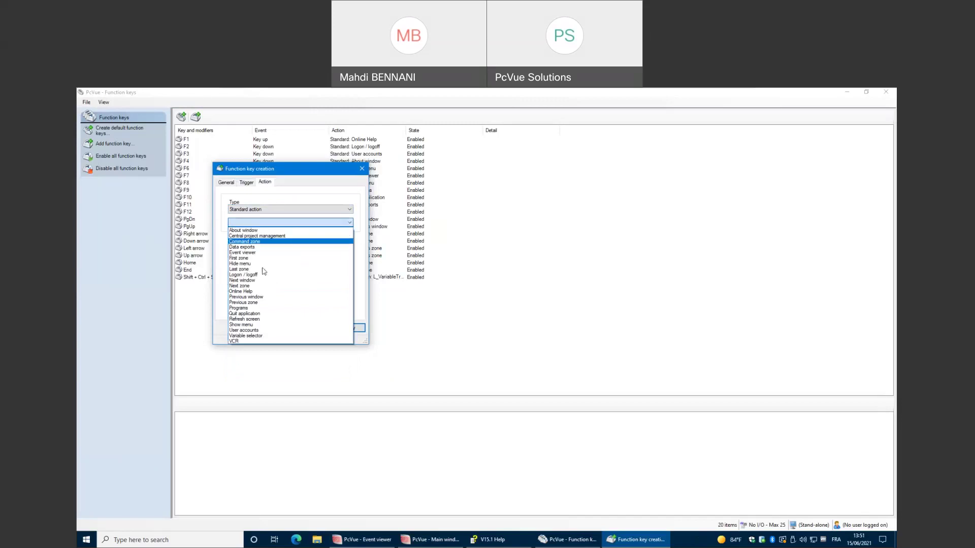
left_click(259, 336)
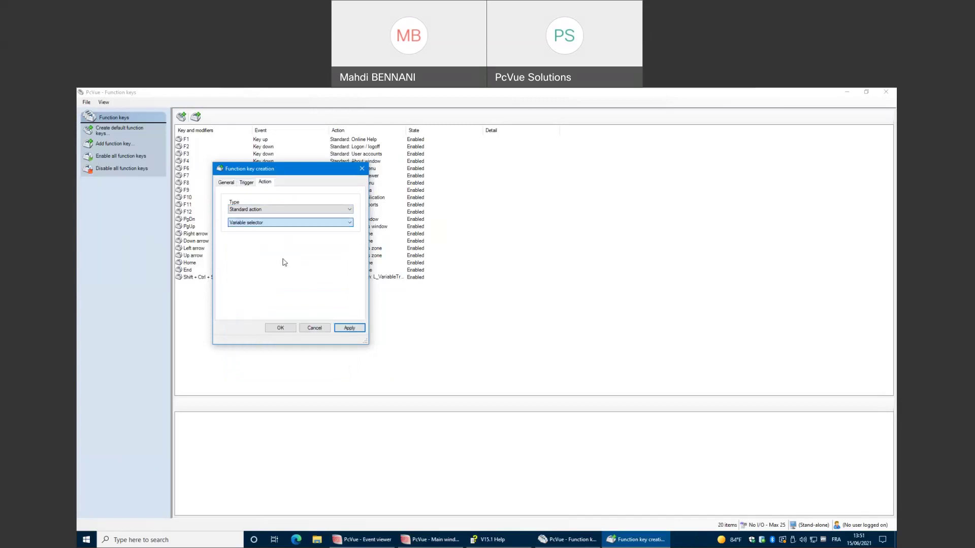
left_click(280, 328)
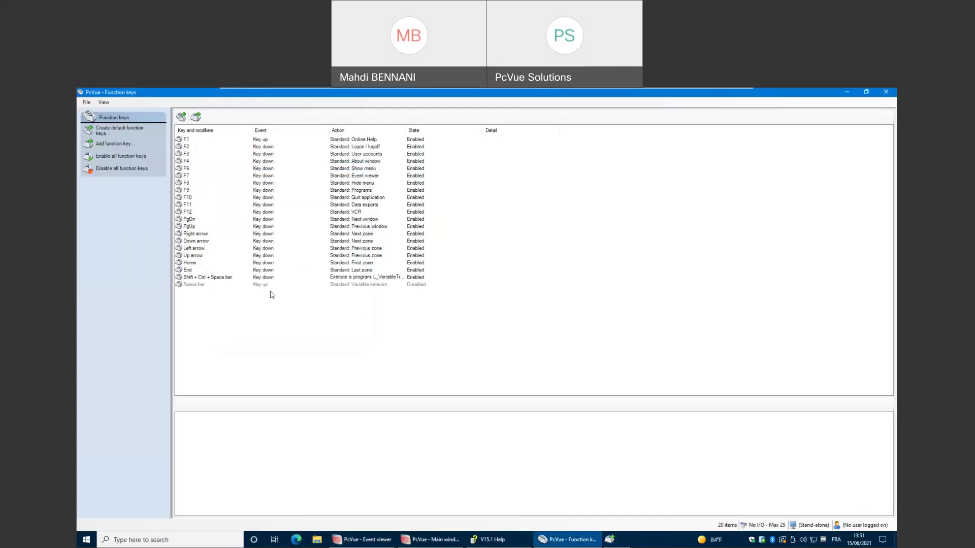
left_click(884, 92)
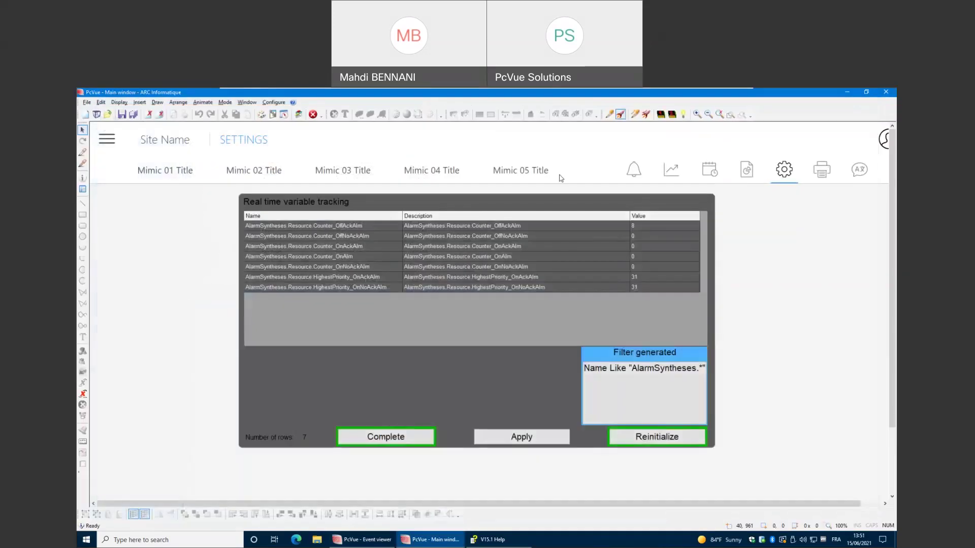
left_click(620, 115)
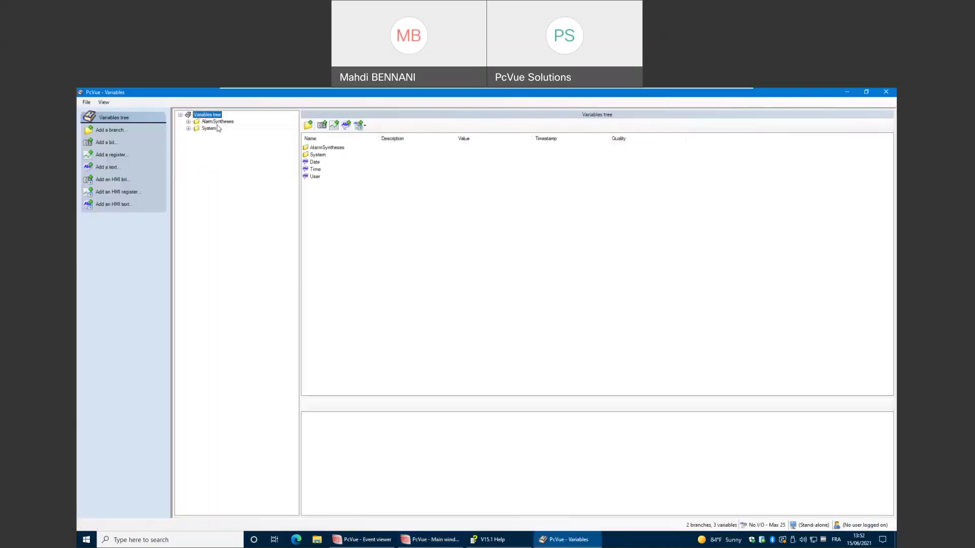
double_click(218, 123)
double_click(218, 128)
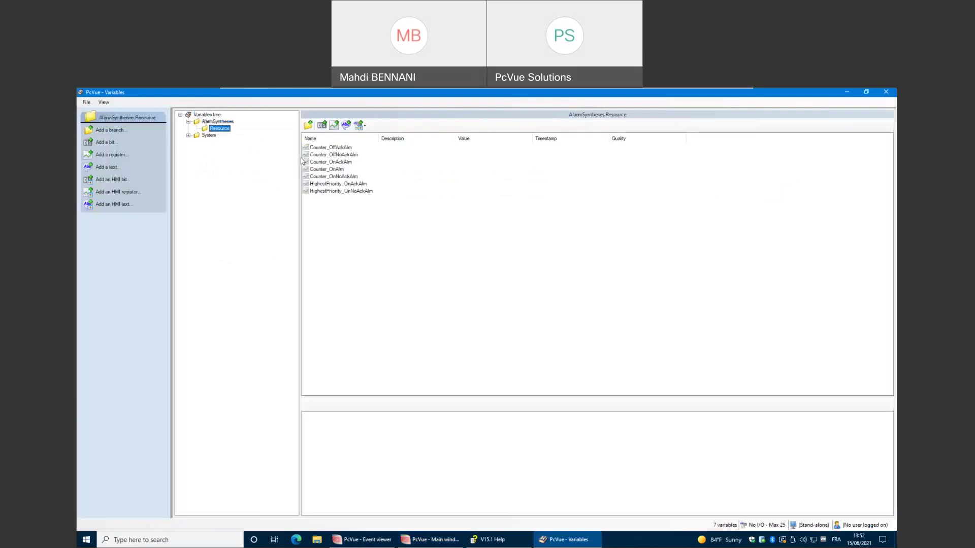
left_click(866, 91)
left_click_drag(396, 101, 481, 151)
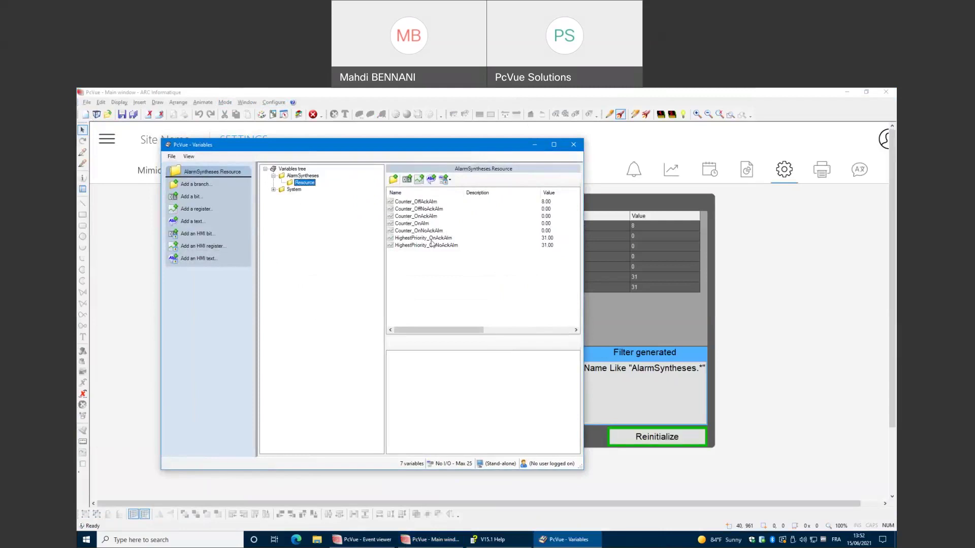
mouse_move(474, 331)
left_mouse_down()
mouse_move(498, 331)
mouse_move(476, 335)
left_mouse_up()
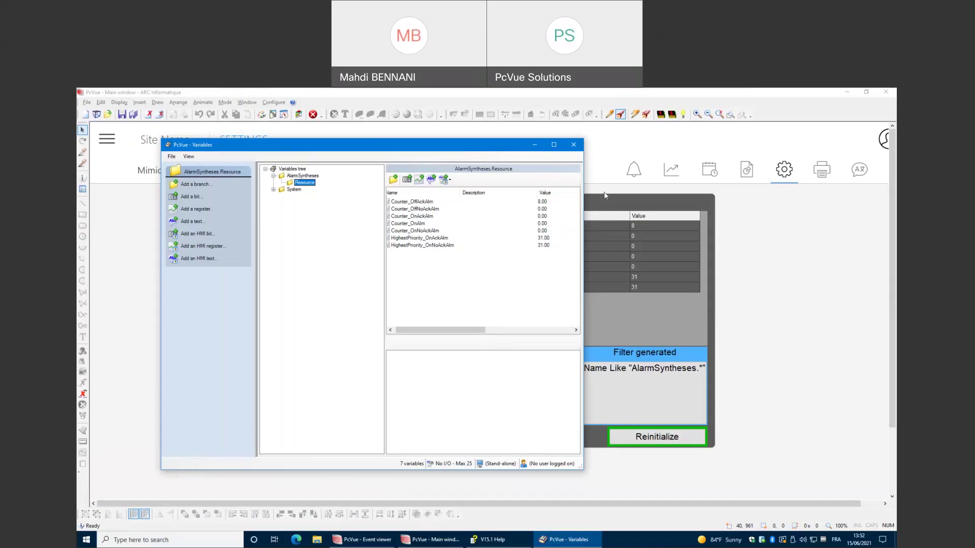
left_click(573, 145)
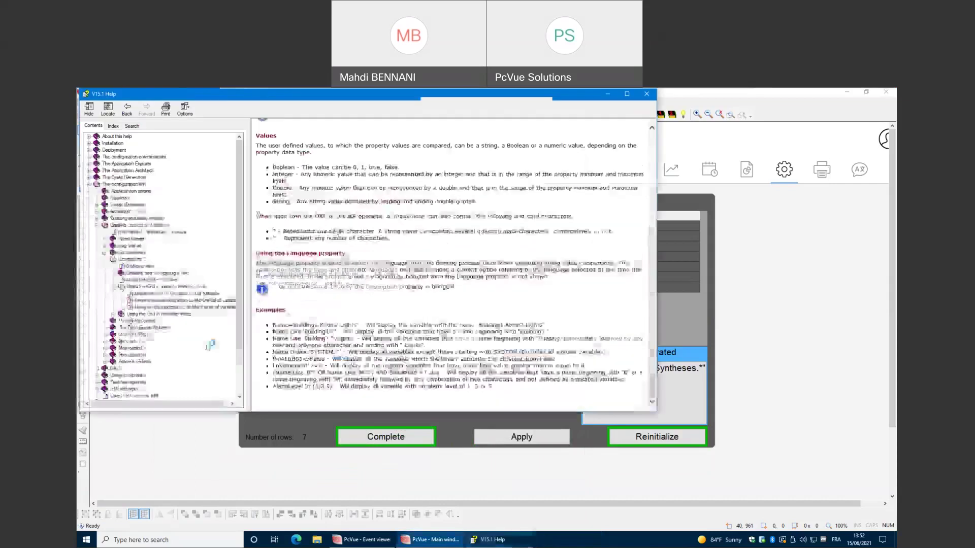
Search the V15.1 Help for 'System' and open the User account system variables result.
left_click(133, 126)
left_click(122, 145)
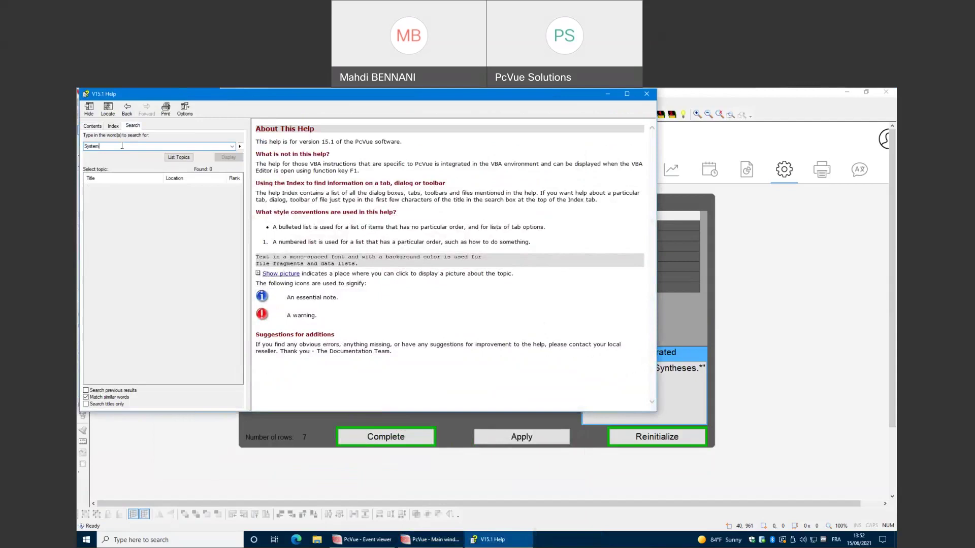
key("Return")
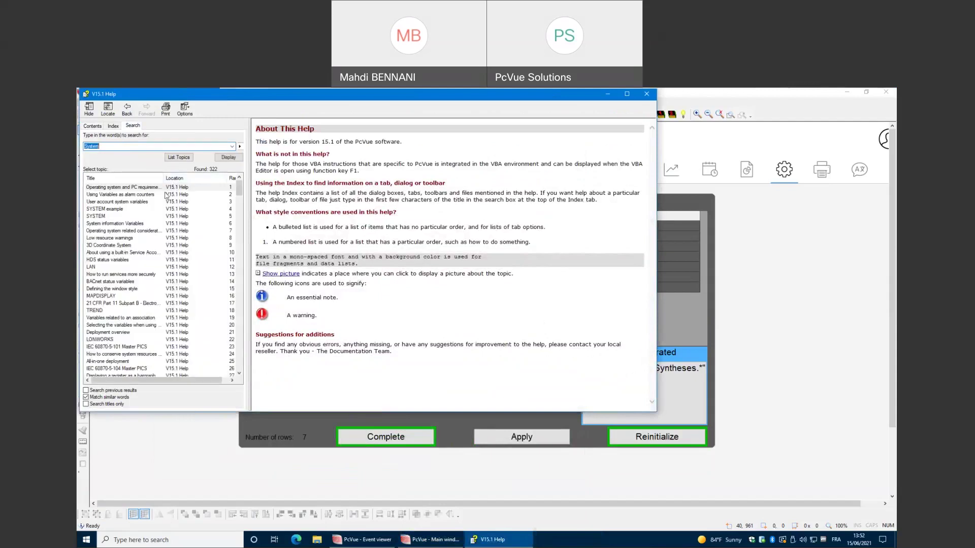
left_click(145, 201)
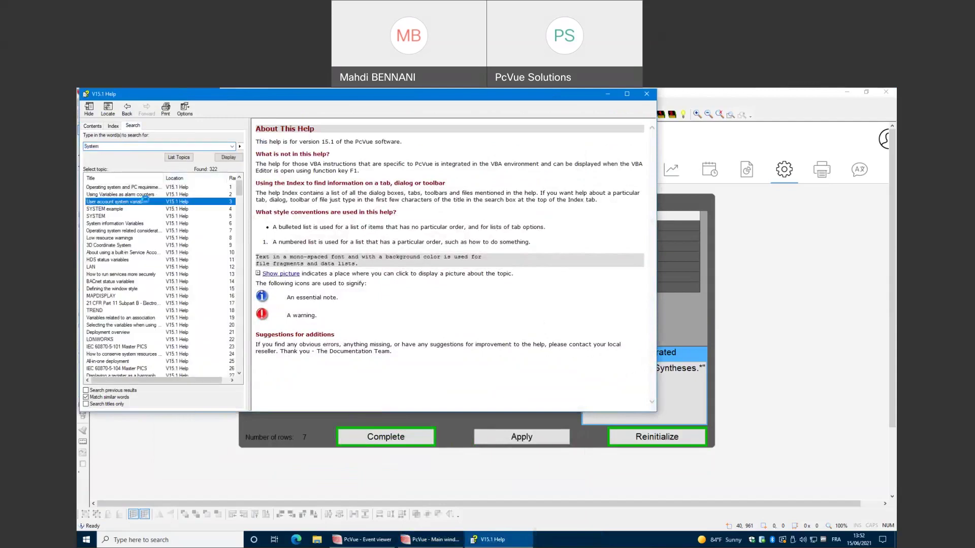
double_click(144, 201)
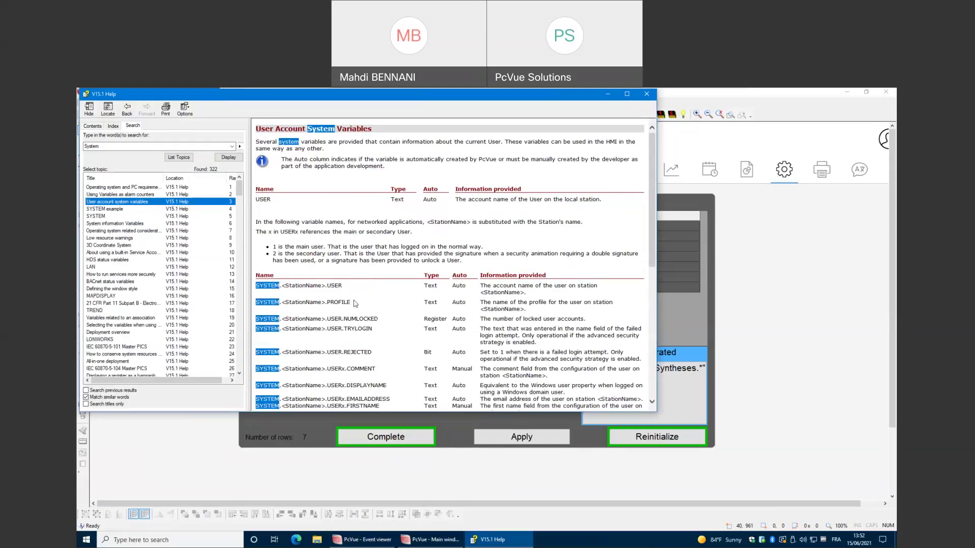
Scroll through the USERx variables and highlight the USER variable's Text type.
scroll(355, 304, "down", 5)
scroll(309, 196, "down", 2)
scroll(310, 197, "down", 3)
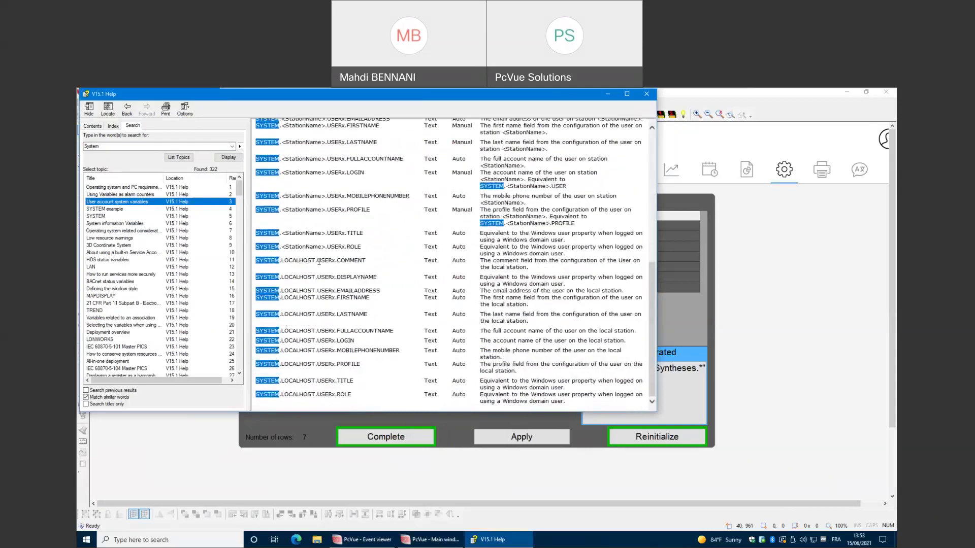
scroll(318, 261, "up", 10)
double_click(430, 269)
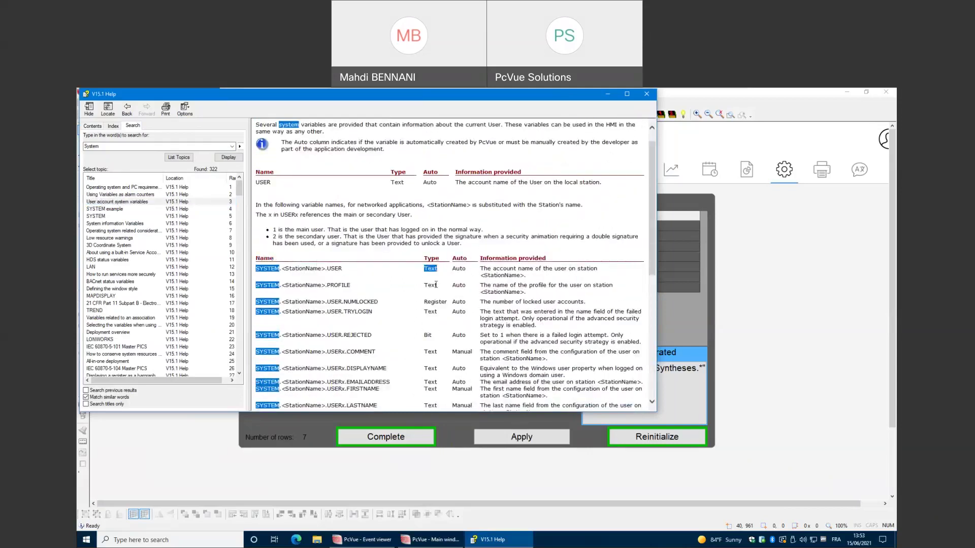
left_click(431, 280)
double_click(440, 268)
left_click(462, 269)
Highlight the USERx.COMMENT row, then return to PcVue's main window showing Mimic 01.
scroll(463, 295, "down", 2)
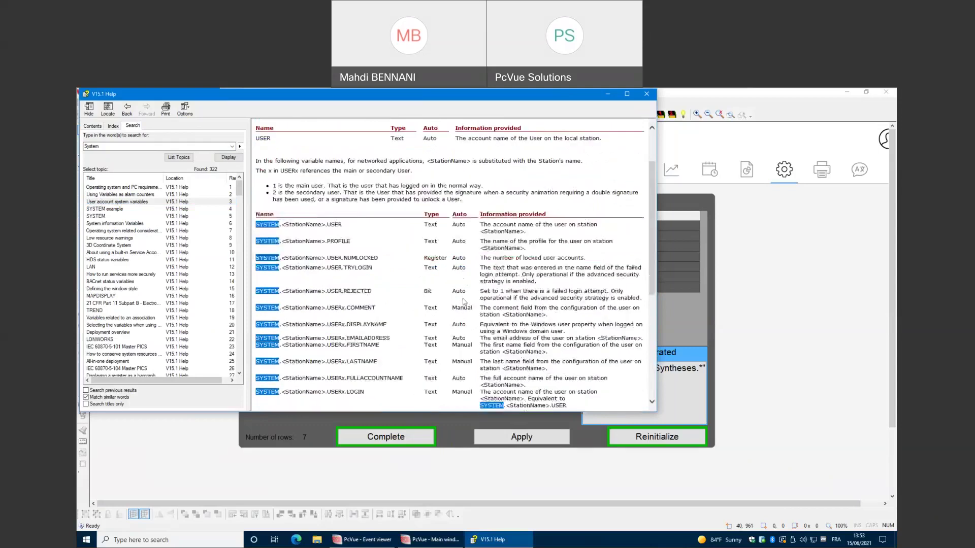
left_click_drag(455, 310, 466, 311)
left_click_drag(286, 307, 407, 320)
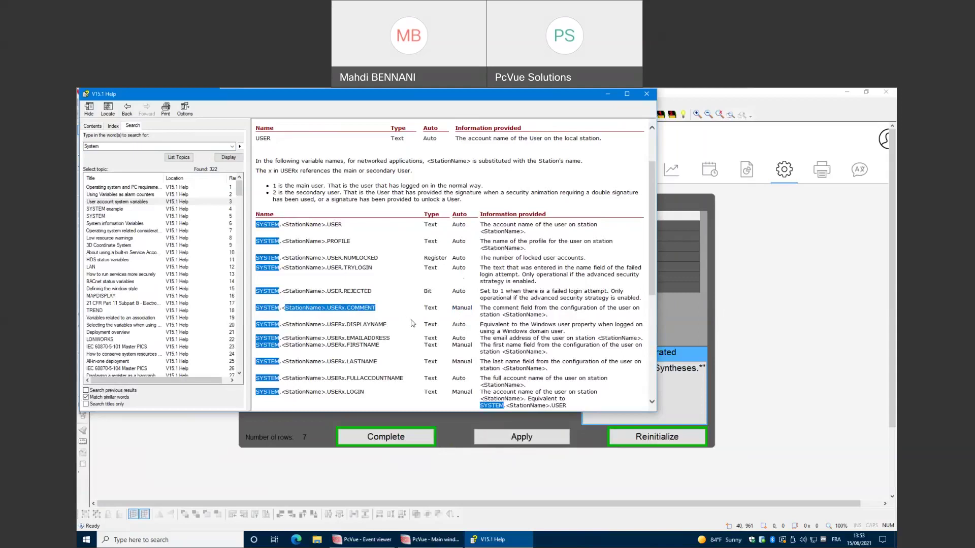
scroll(413, 321, "up", 5)
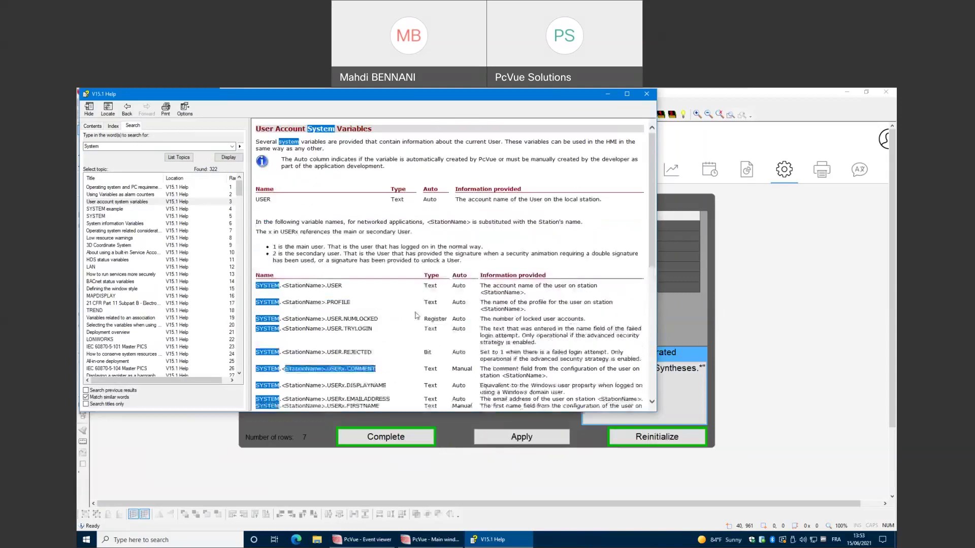
left_click(766, 272)
left_click(189, 169)
Switch Mimic 01 into edit mode and place a text object on the page.
right_click(245, 260)
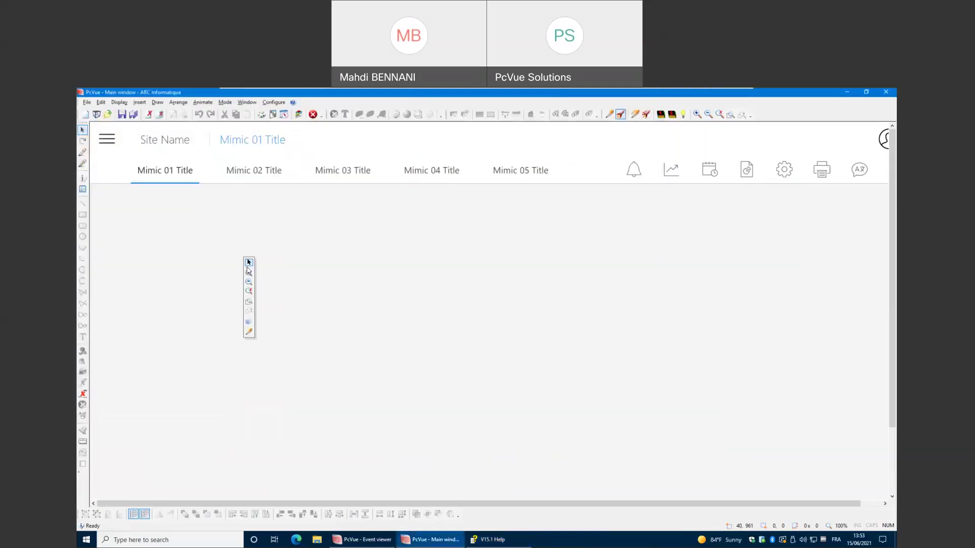
left_click(249, 333)
left_click(82, 337)
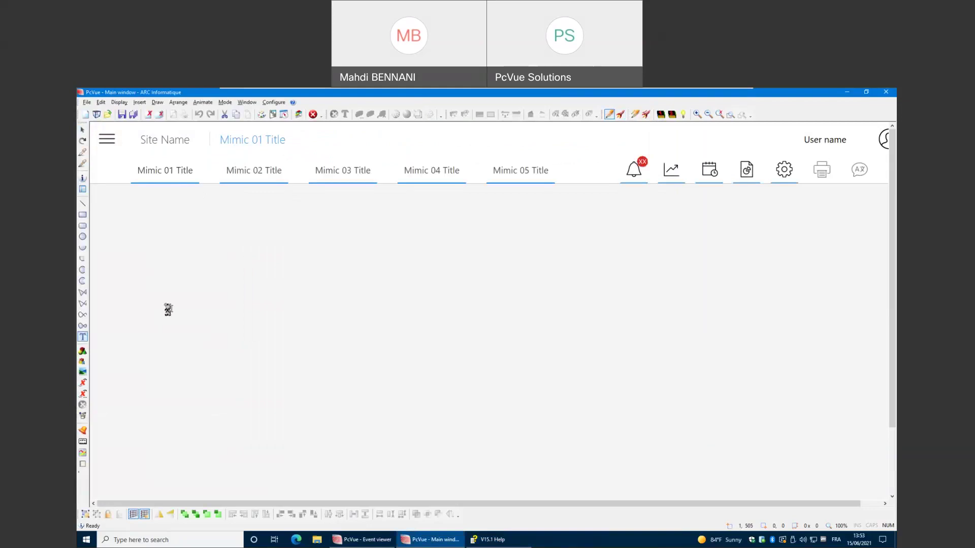
left_click(166, 309)
Animate the text object to display the System.LocalHost.User variable.
right_click(223, 310)
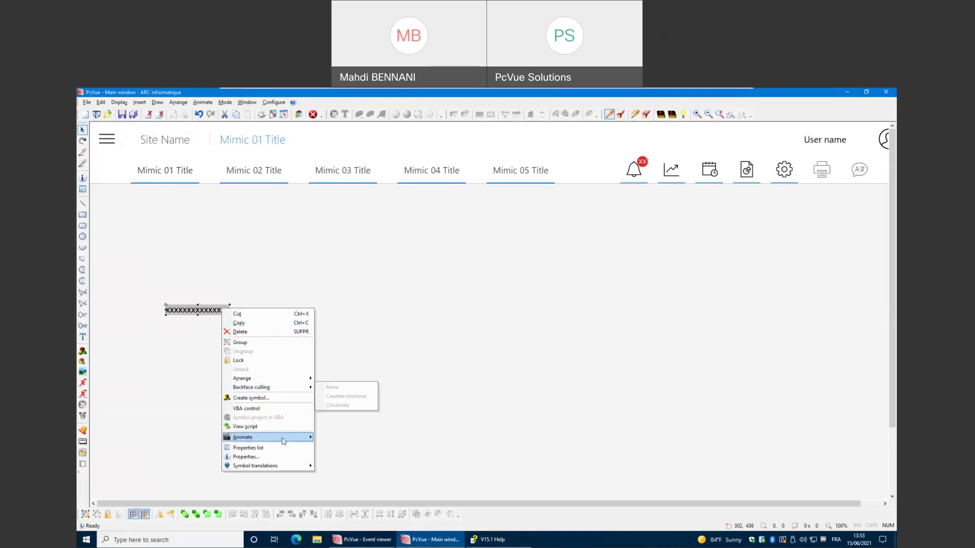
mouse_move(285, 437)
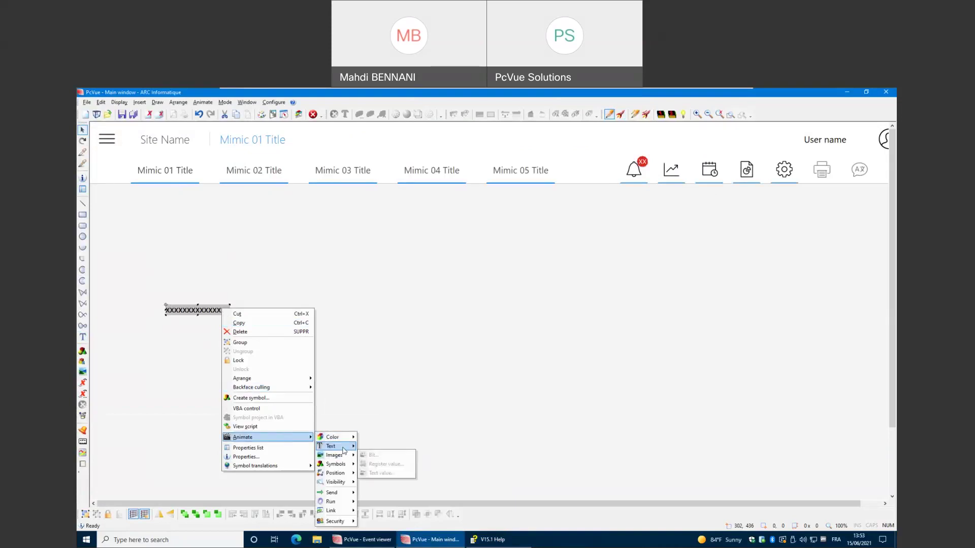
mouse_move(335, 447)
left_click(412, 334)
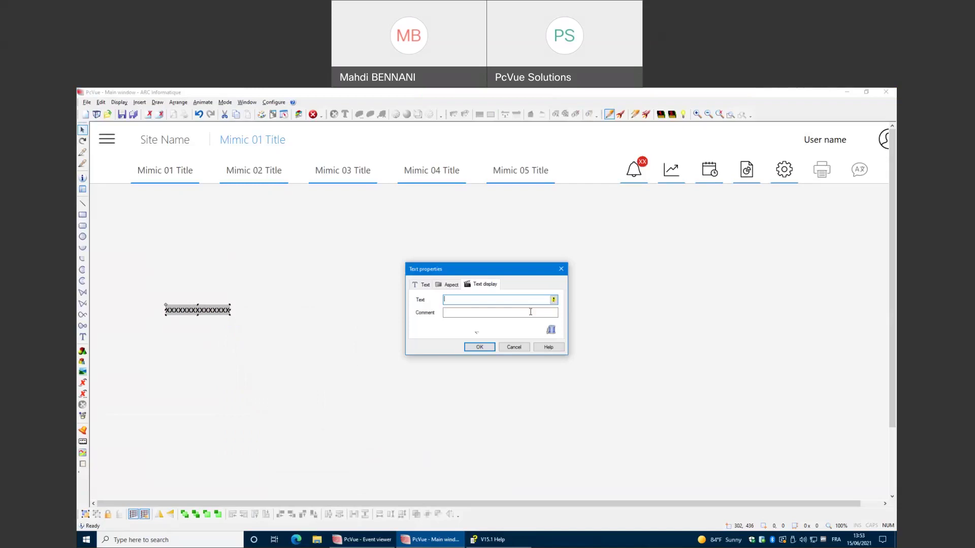
left_click(550, 329)
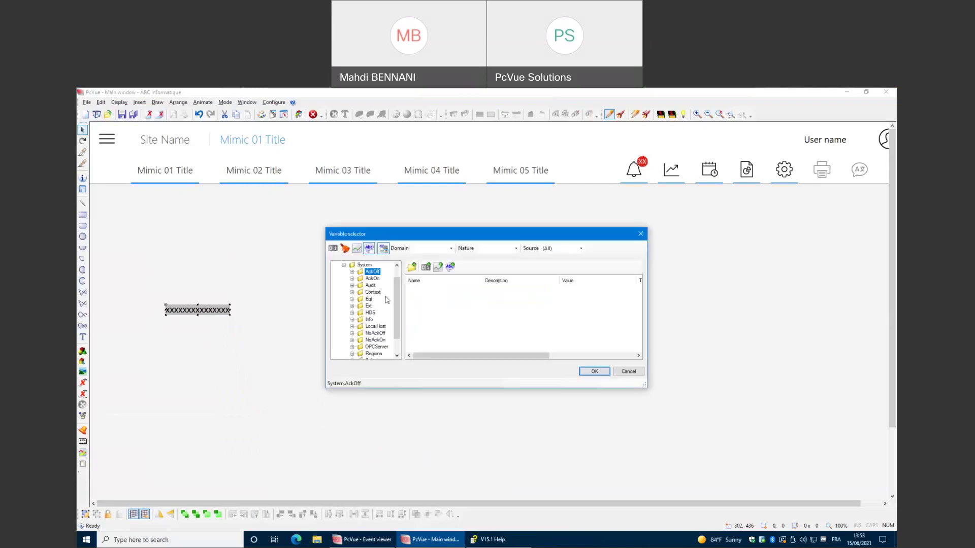
double_click(369, 280)
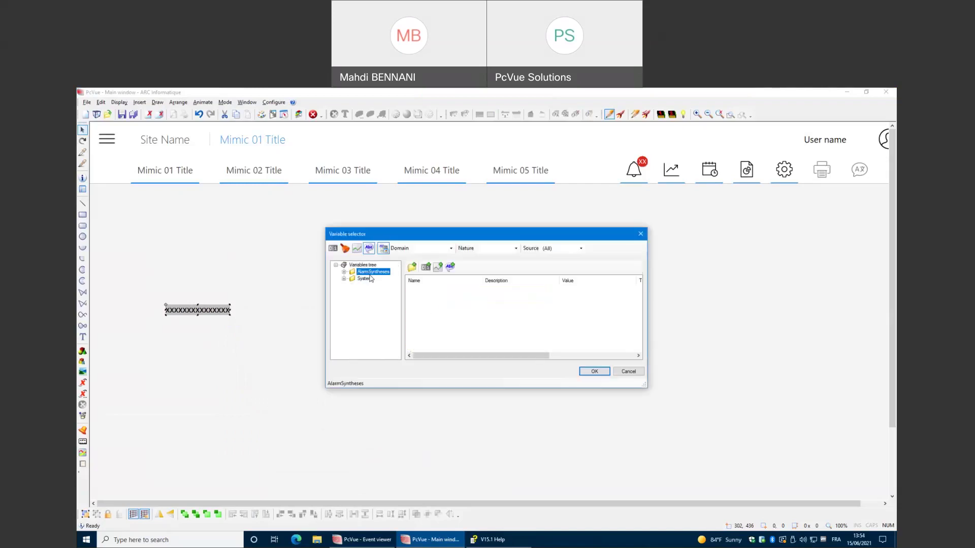
double_click(369, 289)
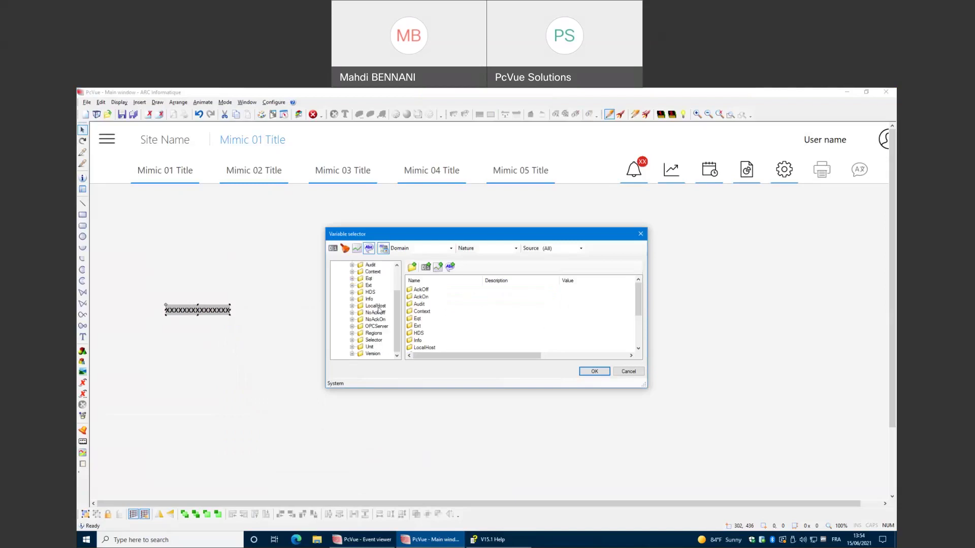
double_click(378, 308)
double_click(422, 348)
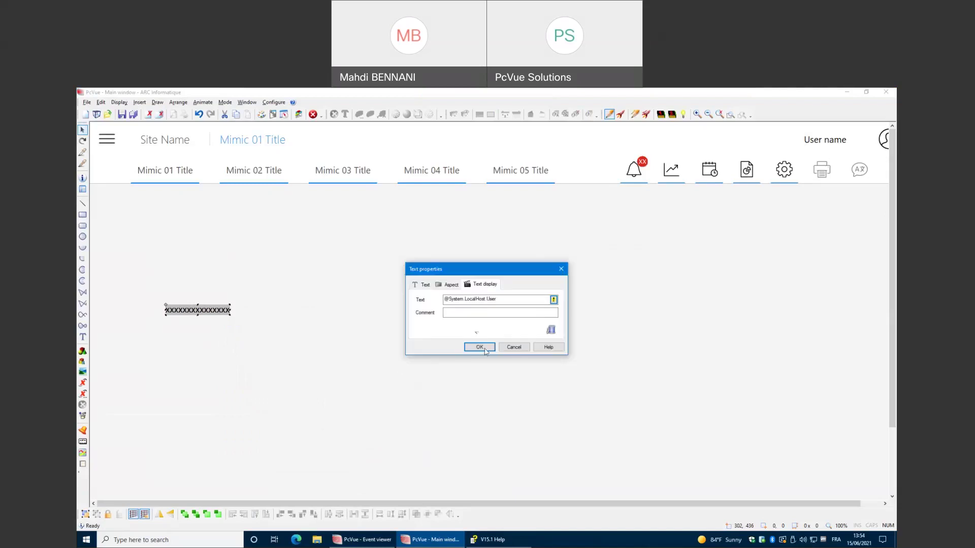
left_click(480, 348)
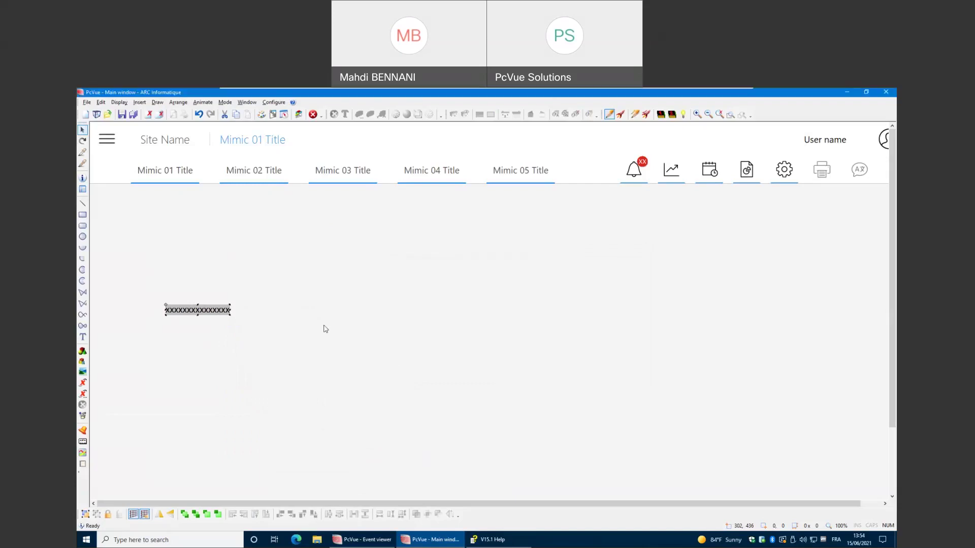
right_click(285, 303)
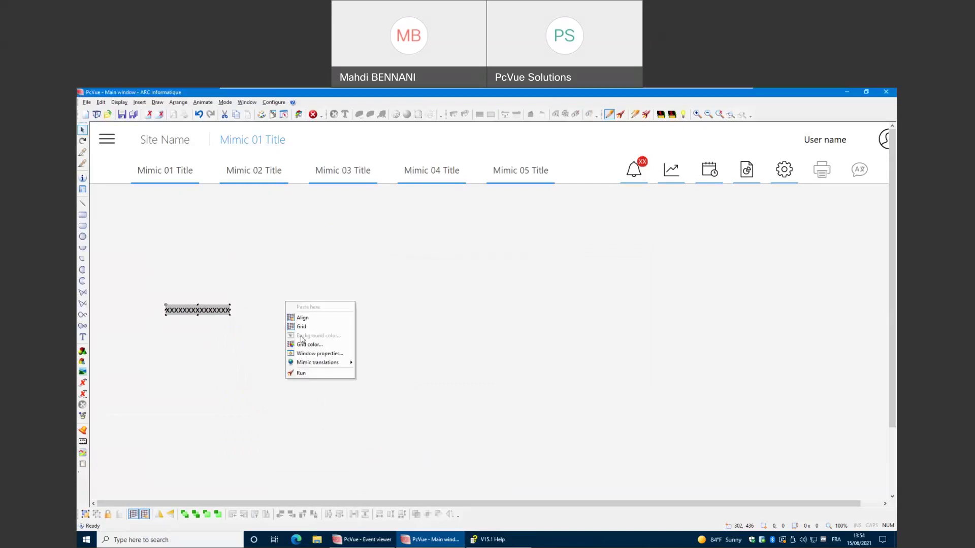
Run the mimic and attempt a logon with the administrator account name and a pasted password.
left_click(305, 374)
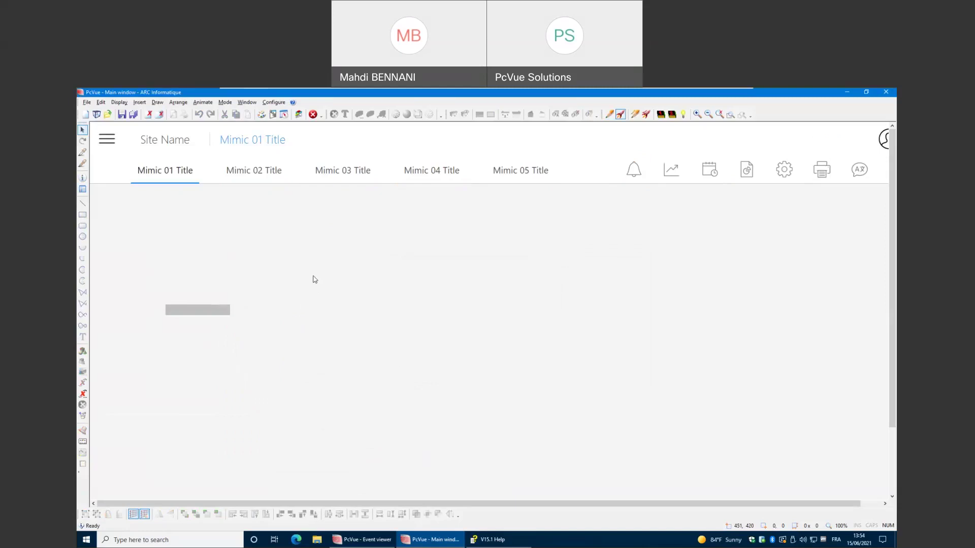
key("ctrl+l")
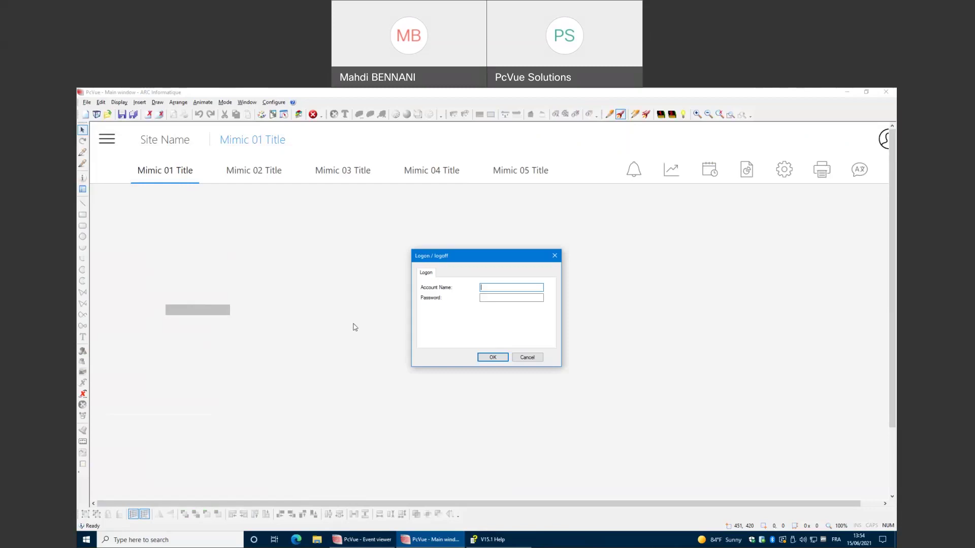
type("Admin01")
key("ctrl+v")
key("Return")
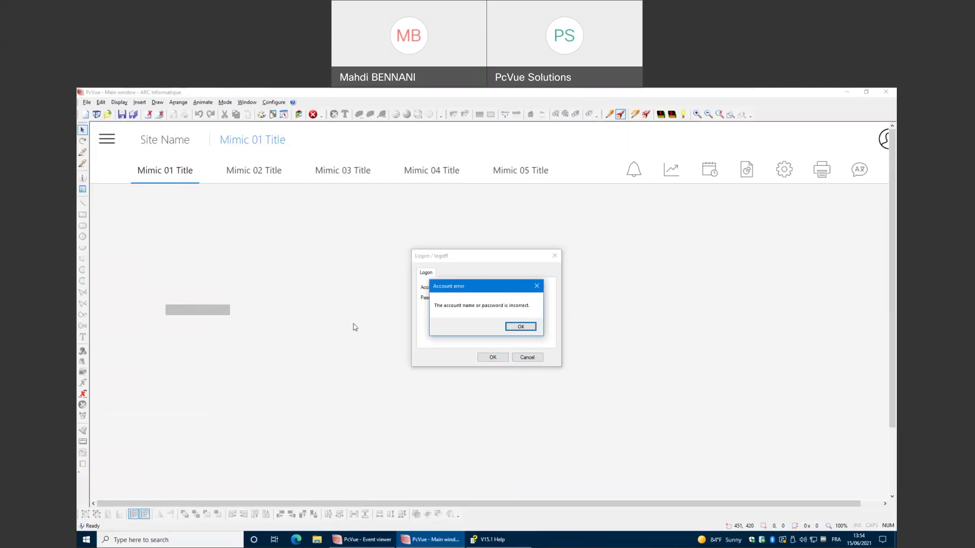
key("Return")
Re-enter the account password until the logon succeeds.
key("ctrl+a")
key("BackSpace")
type("********")
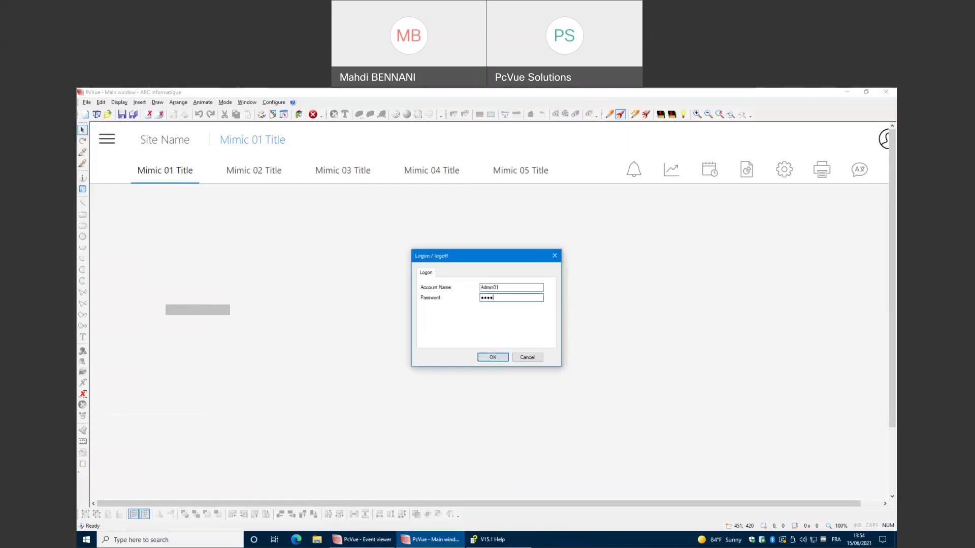
type("*****")
key("Return")
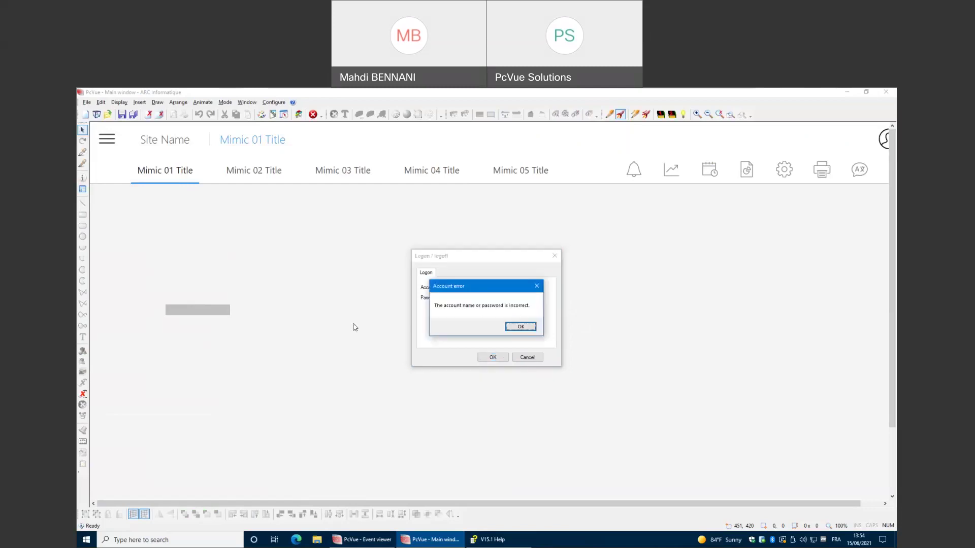
key("Return")
key("ctrl+a")
key("BackSpace")
type("*********")
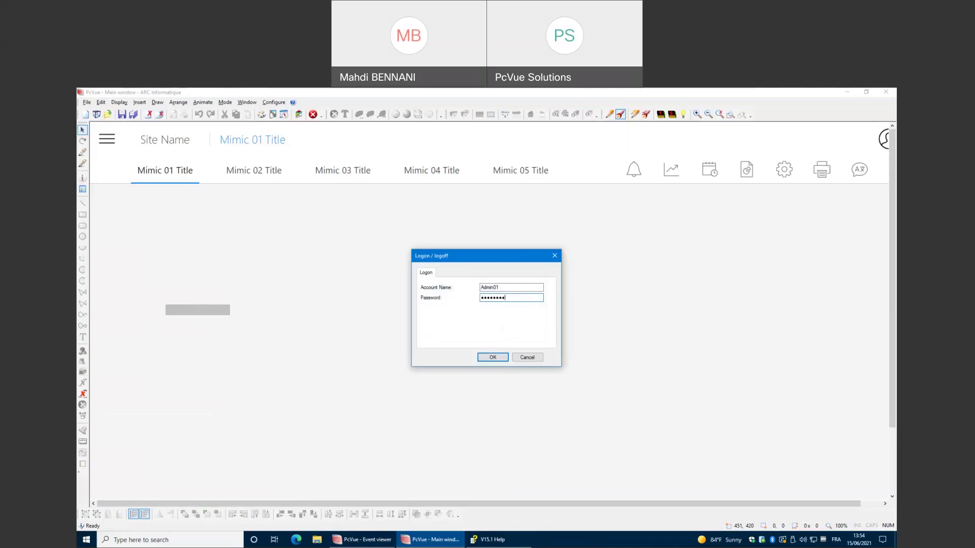
key("ctrl+a")
key("BackSpace")
type("***************")
key("Return")
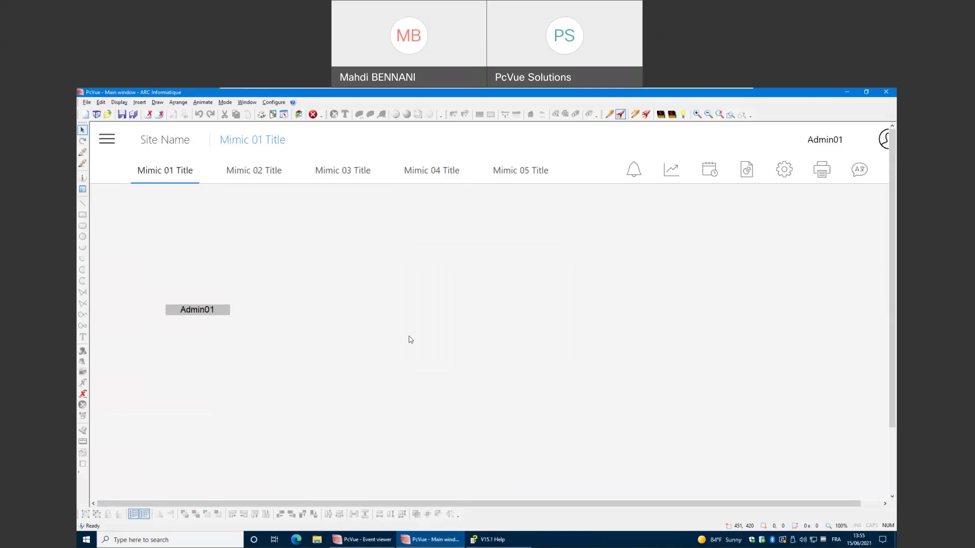
left_click(495, 542)
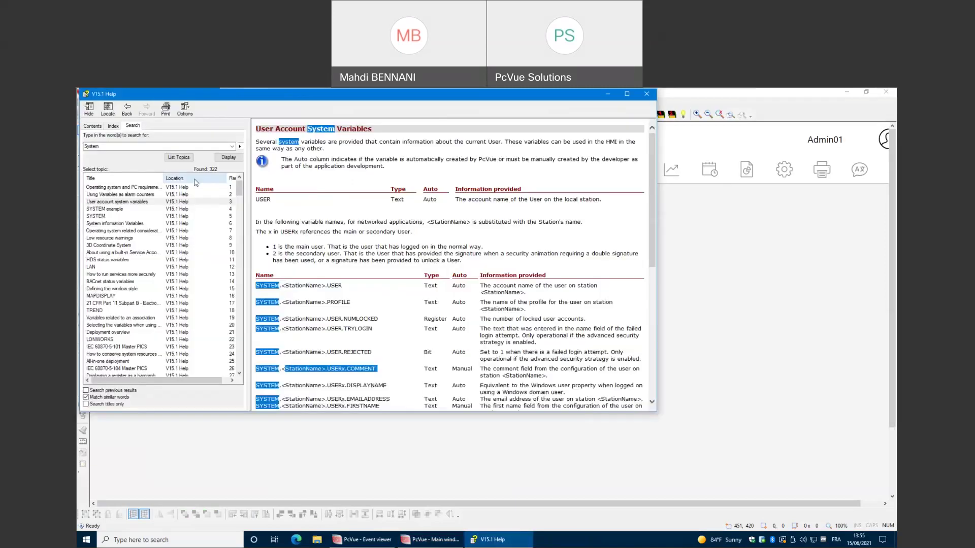
left_click(153, 194)
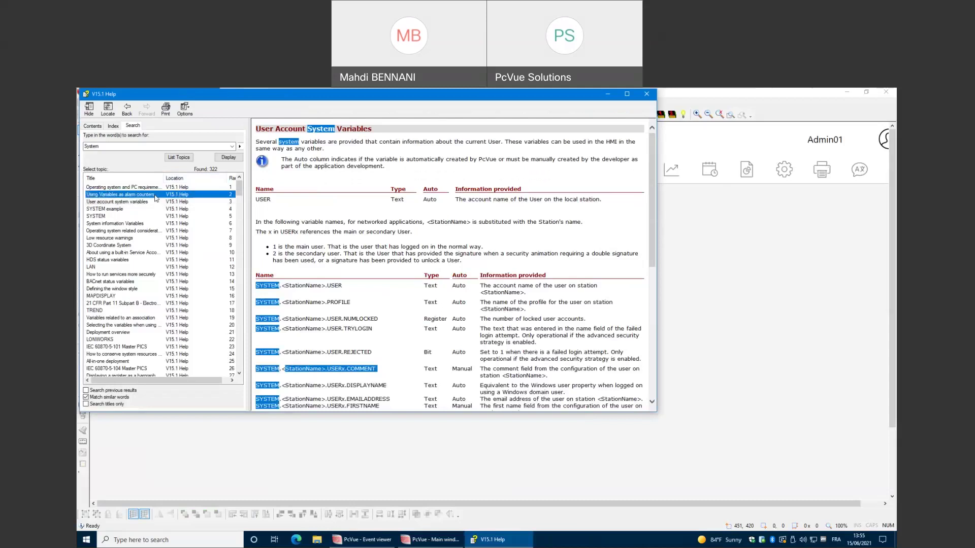
double_click(155, 196)
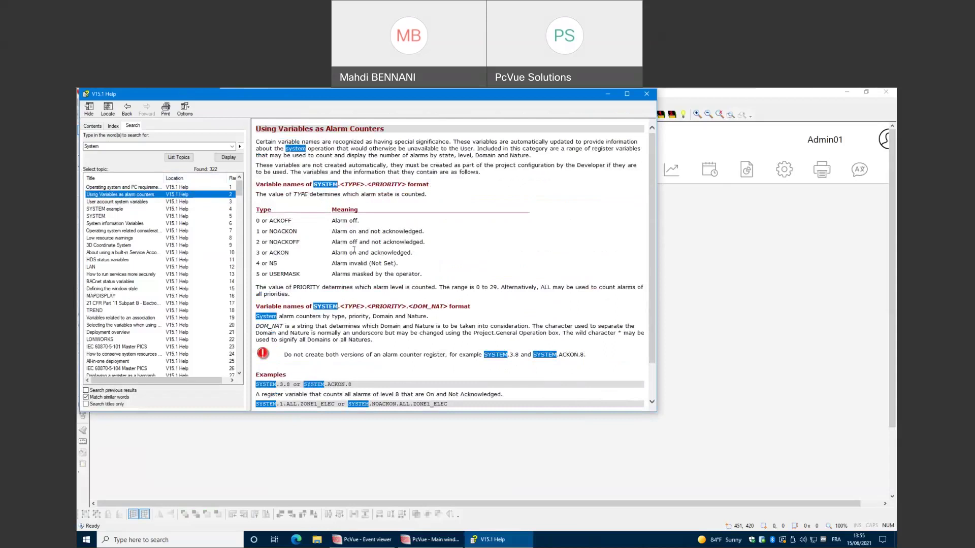
scroll(356, 244, "down", 1)
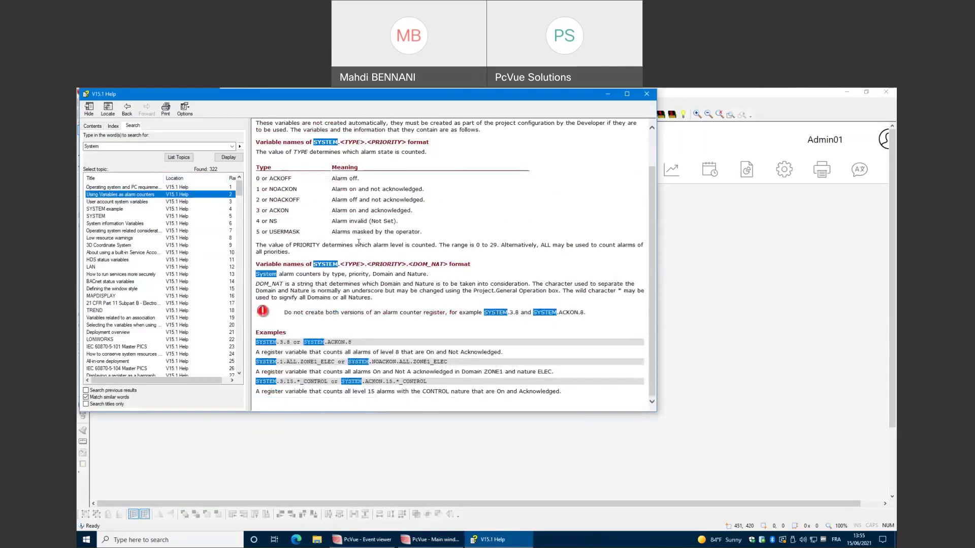
scroll(359, 242, "up", 1)
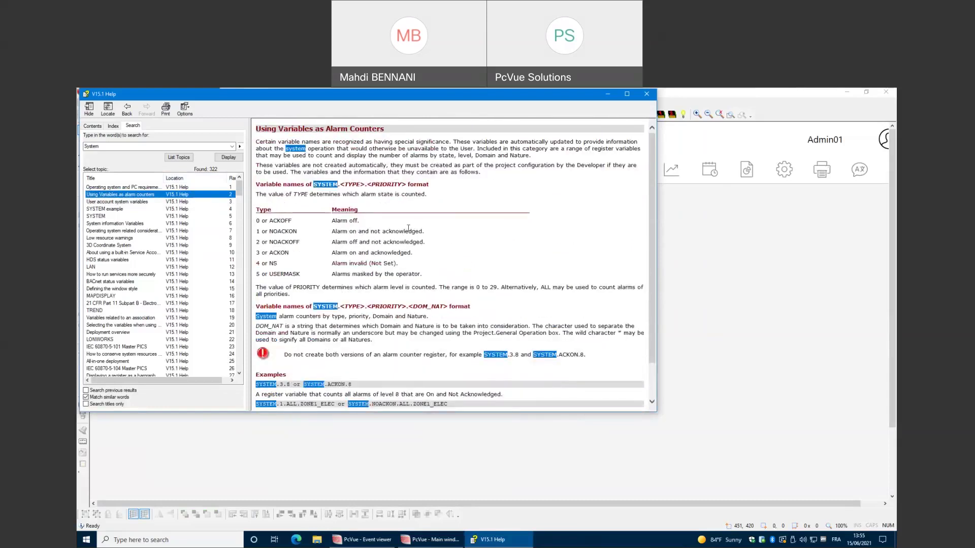
left_click_drag(306, 185, 429, 185)
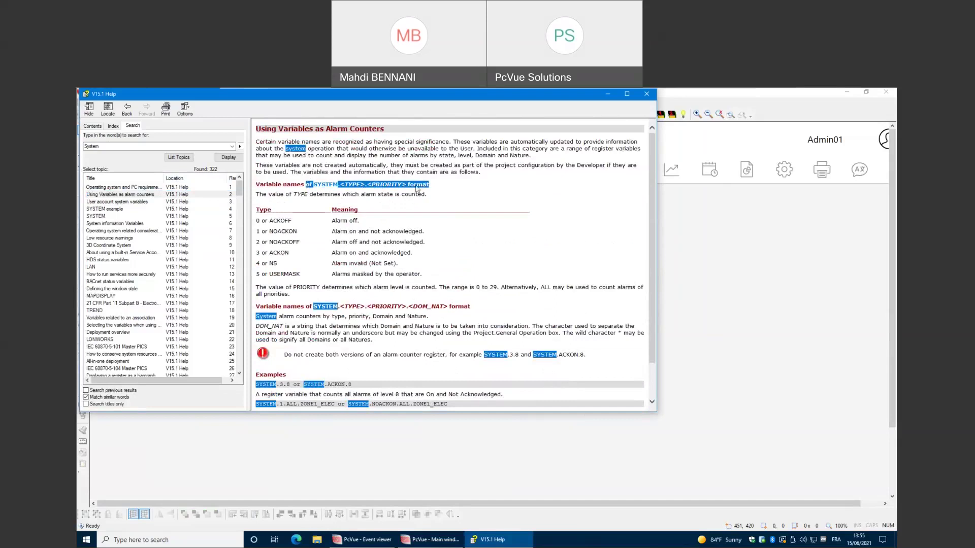
left_click(344, 185)
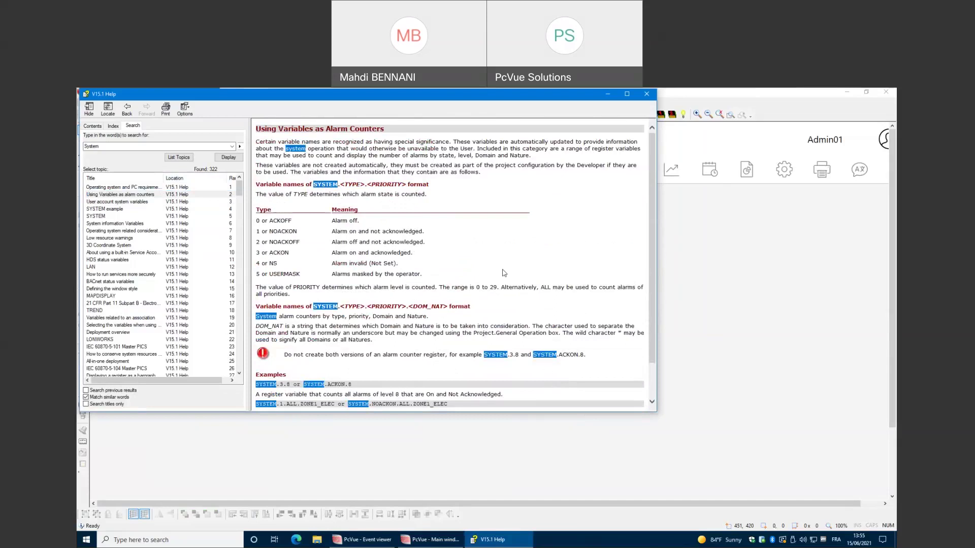
scroll(503, 274, "down", 2)
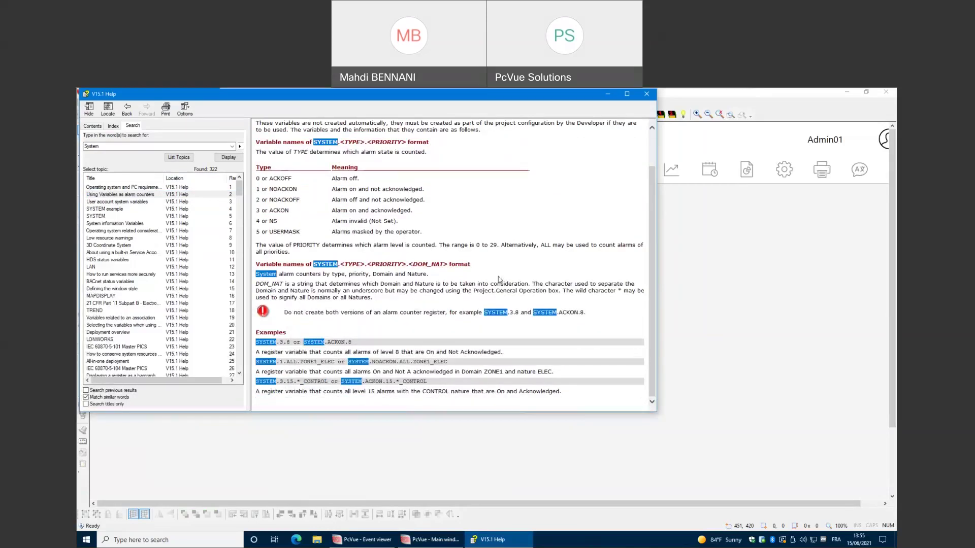
left_click(763, 257)
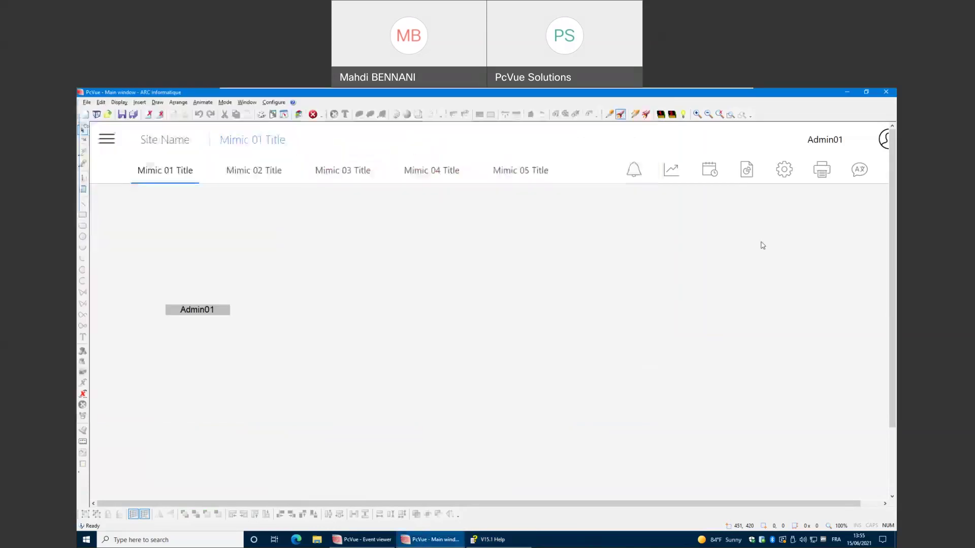
Discard Mimic 01 changes, open the alarms page in edit mode, and ungroup the alarm counters.
left_click(633, 169)
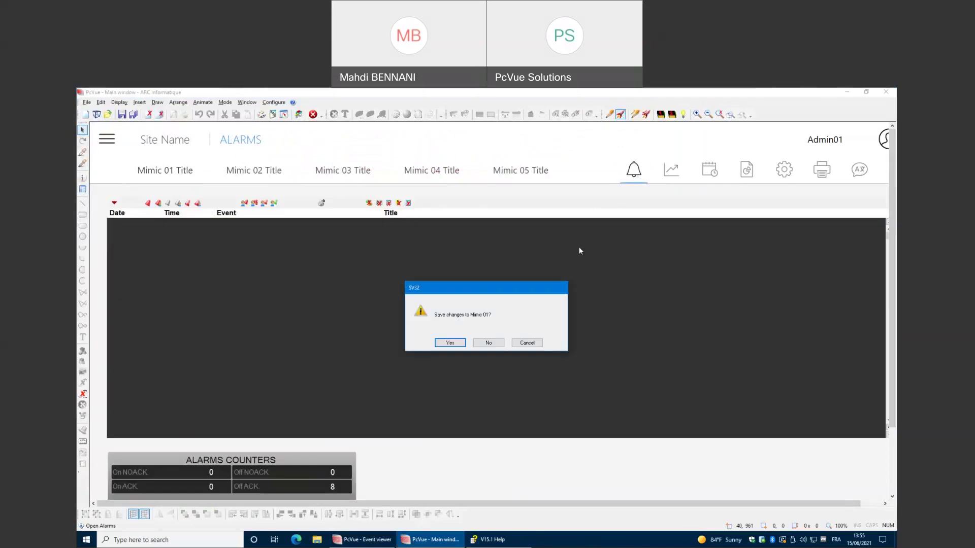
left_click(487, 345)
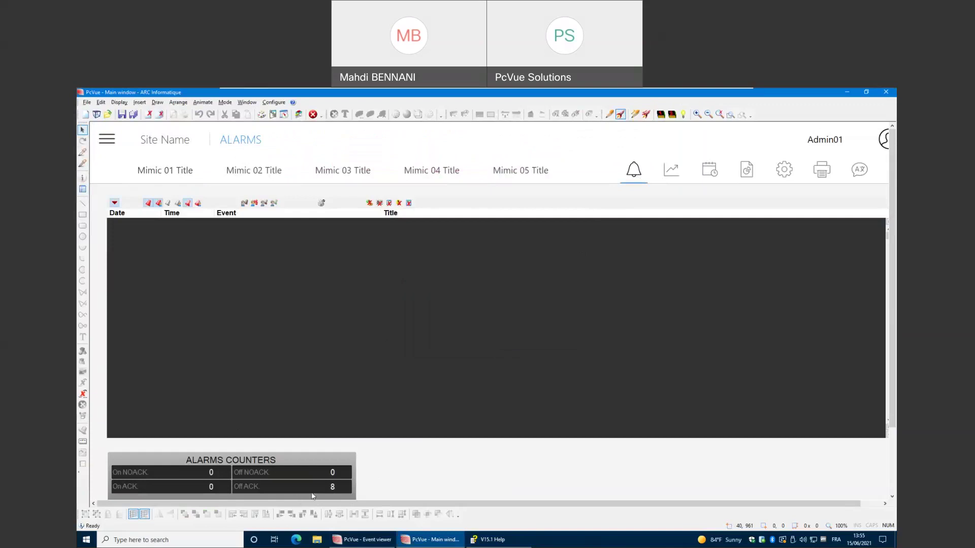
right_click(399, 472)
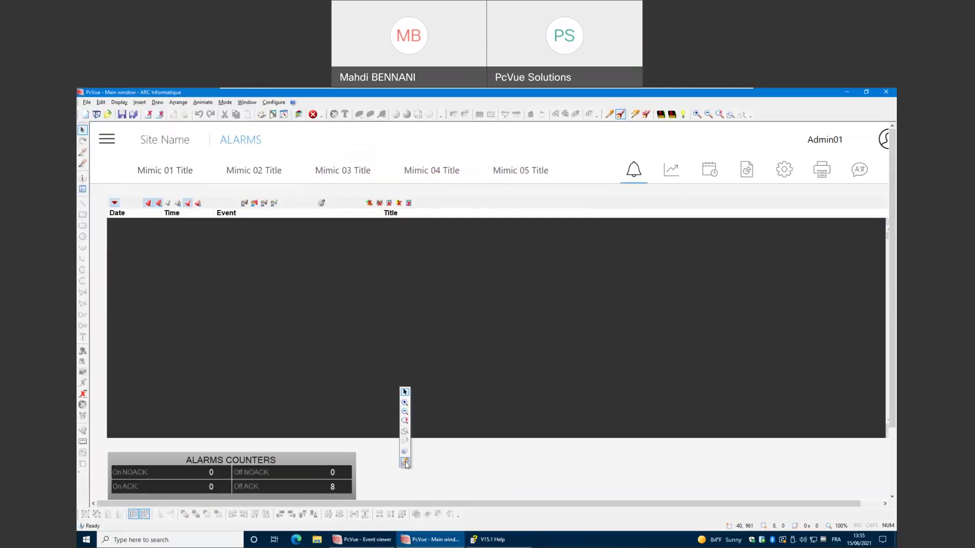
left_click(405, 463)
right_click(326, 473)
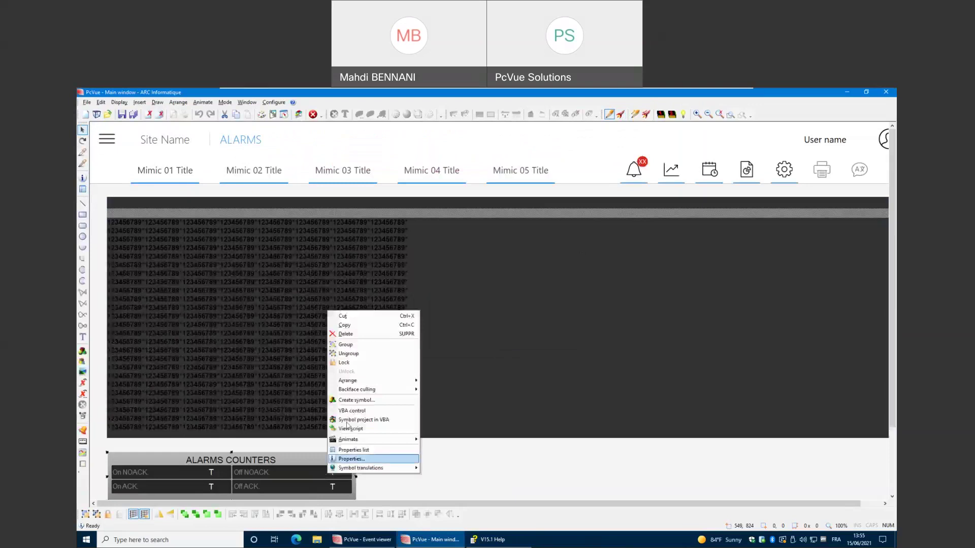
left_click(355, 354)
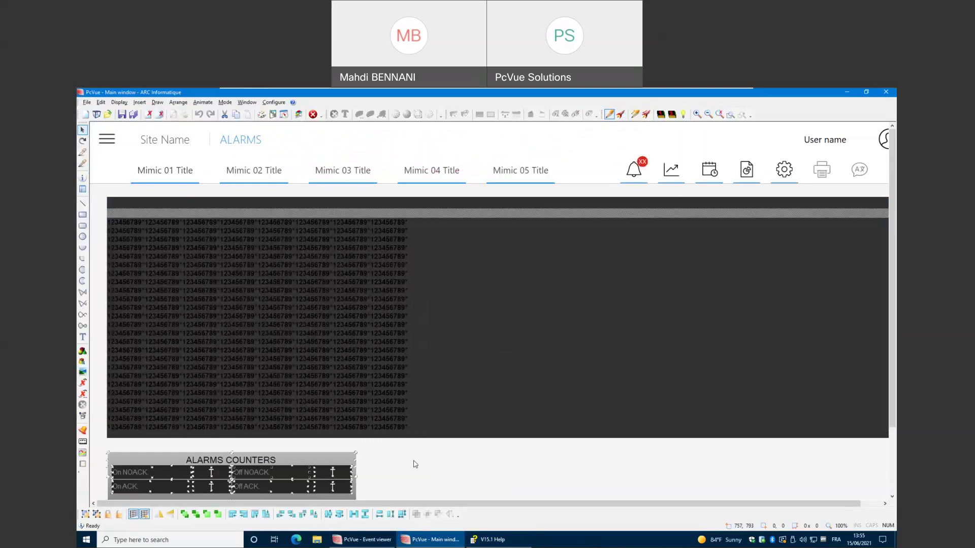
left_click(416, 464)
double_click(333, 487)
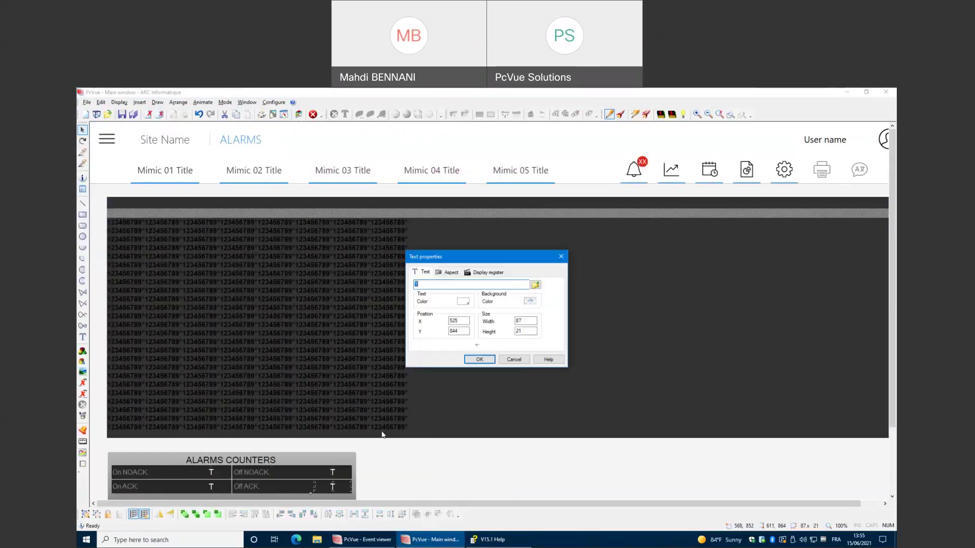
left_click(480, 273)
left_click(488, 287)
left_click_drag(491, 285, 446, 286)
left_click(508, 287)
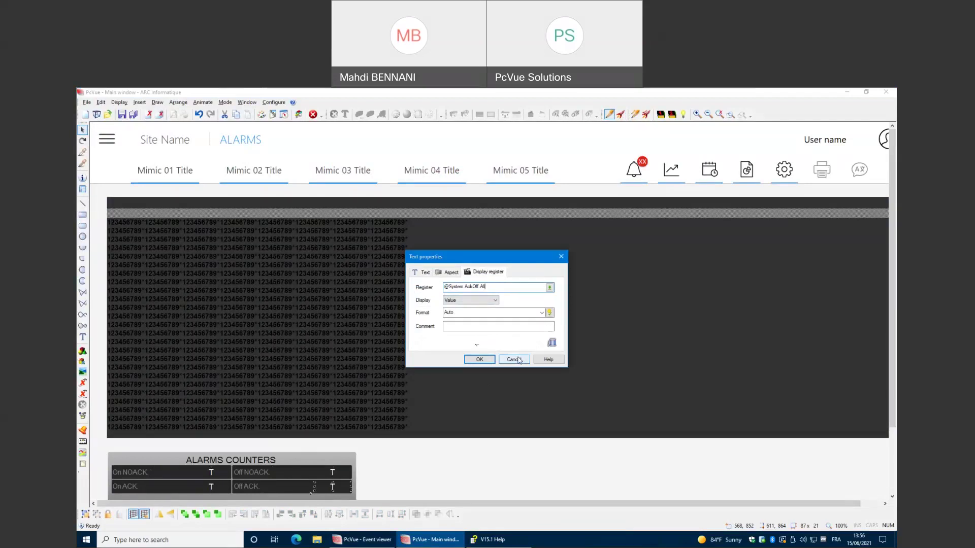
left_click(514, 359)
left_click(490, 541)
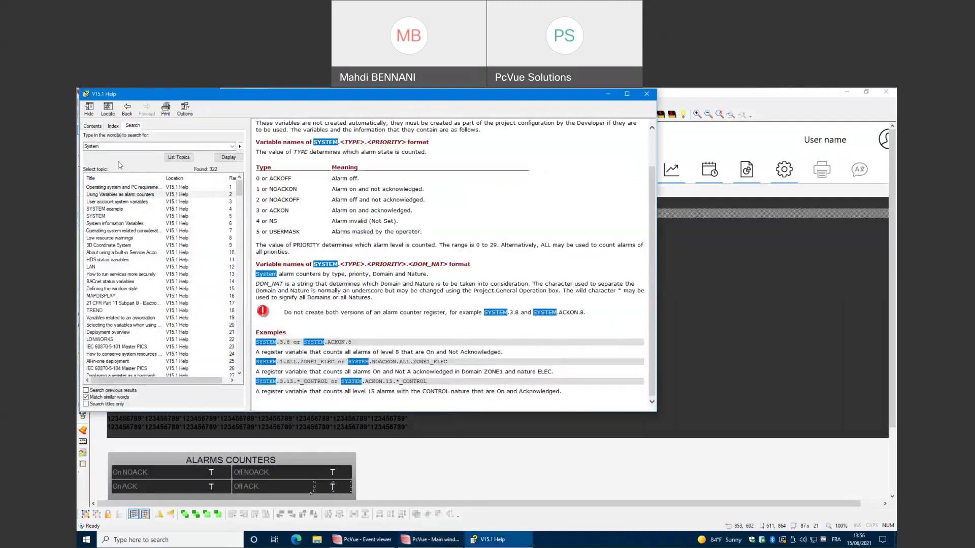
Read the HDS status variables help topic, then minimize the Help window.
double_click(131, 259)
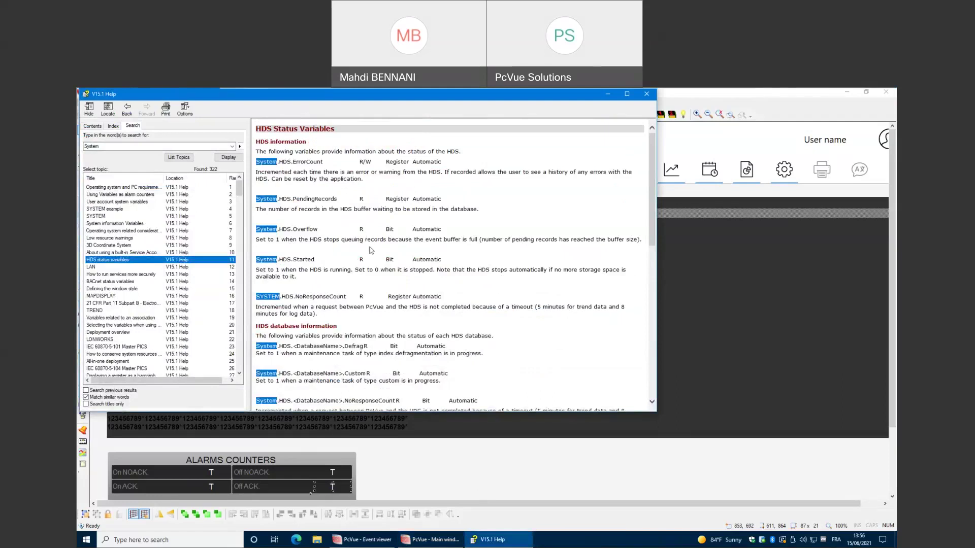
scroll(367, 237, "down", 6)
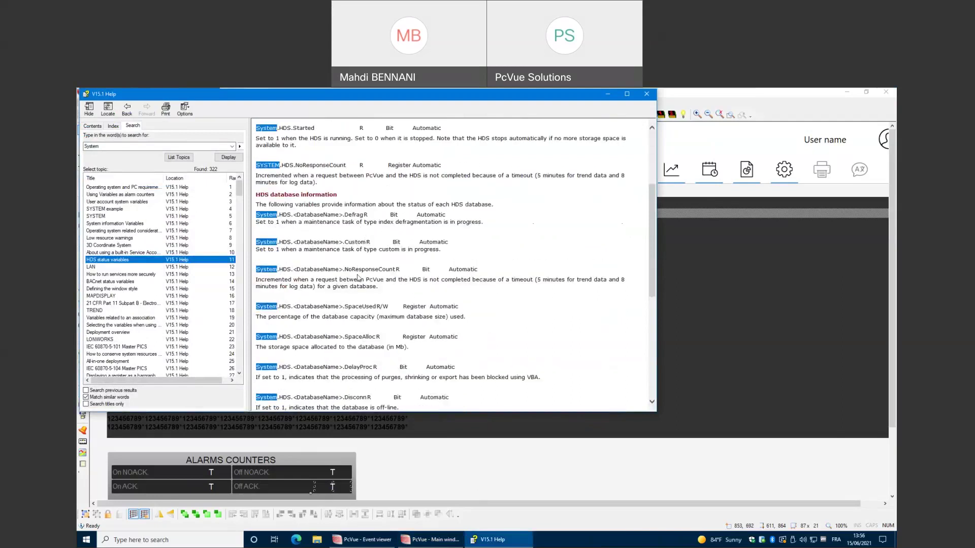
scroll(358, 280, "down", 8)
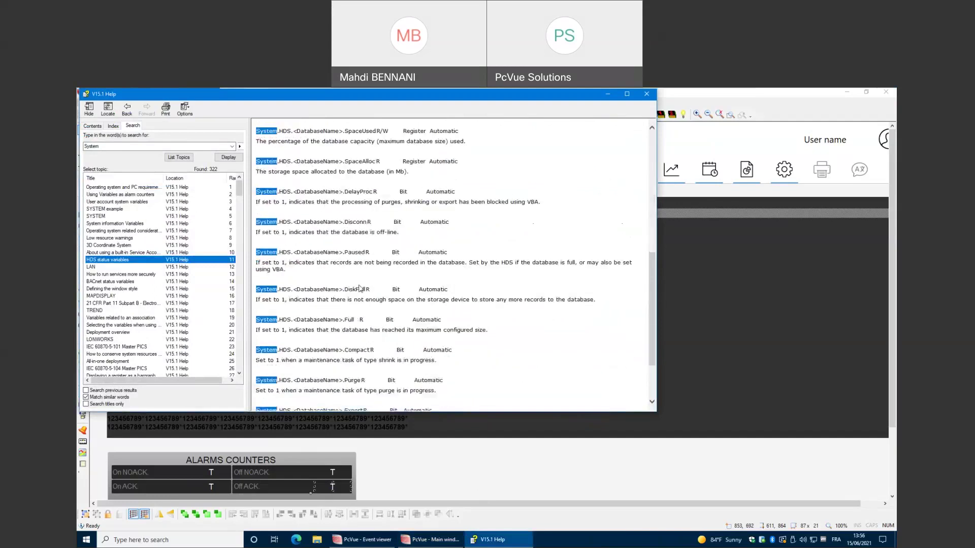
scroll(361, 288, "down", 4)
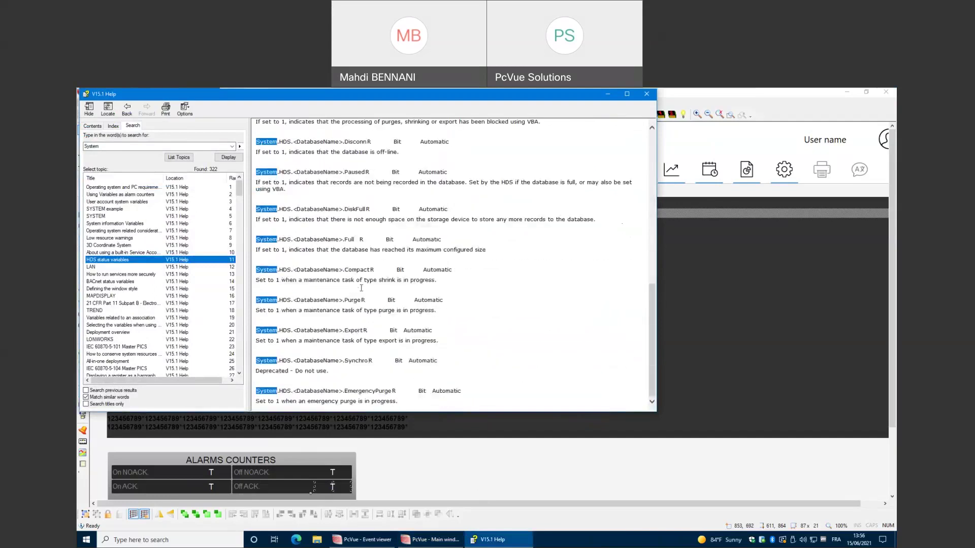
scroll(361, 288, "up", 18)
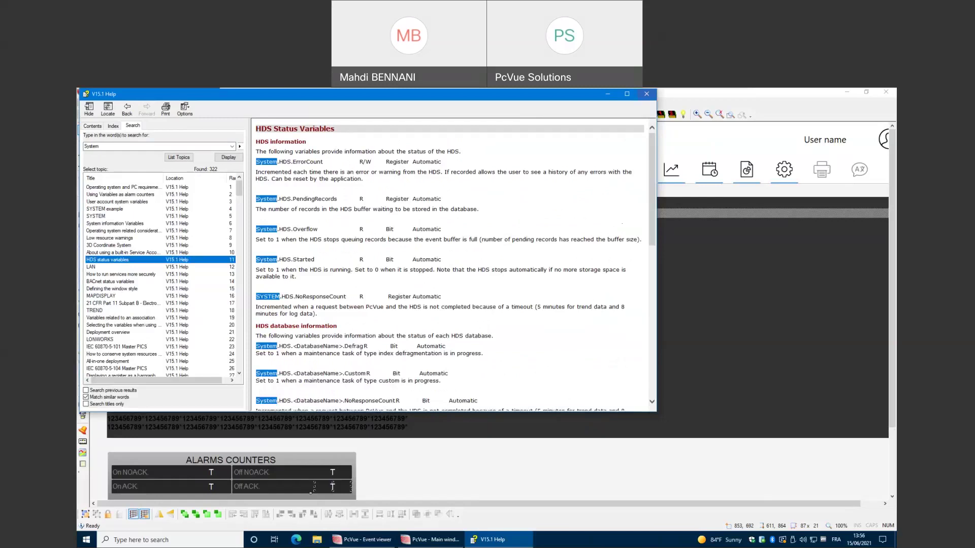
left_click(608, 95)
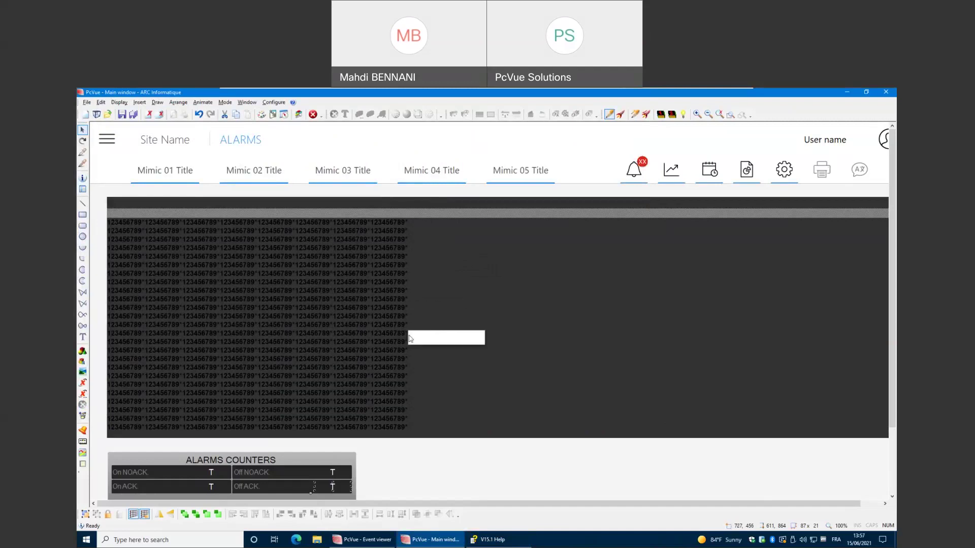
Deselect the Off ACK text, run the alarms mimic, and switch to the Mimic 01 page.
left_click(380, 459)
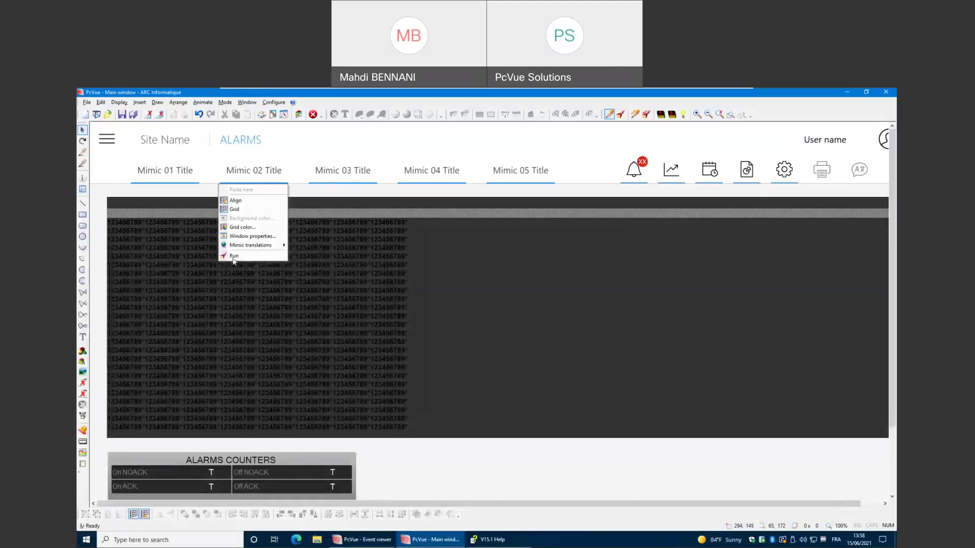
left_click(231, 258)
left_click(183, 173)
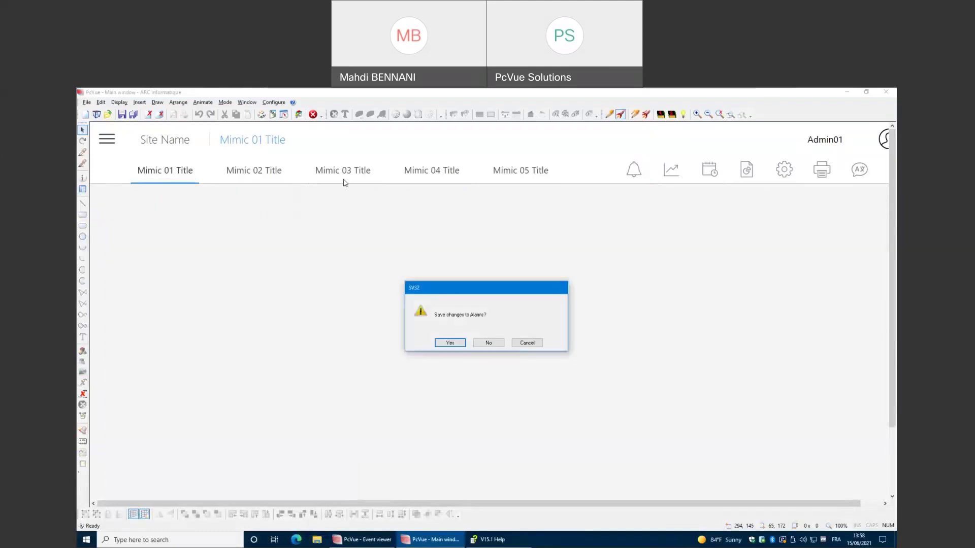
Discard the Alarms changes and switch Mimic 01 into edit mode.
left_click(488, 343)
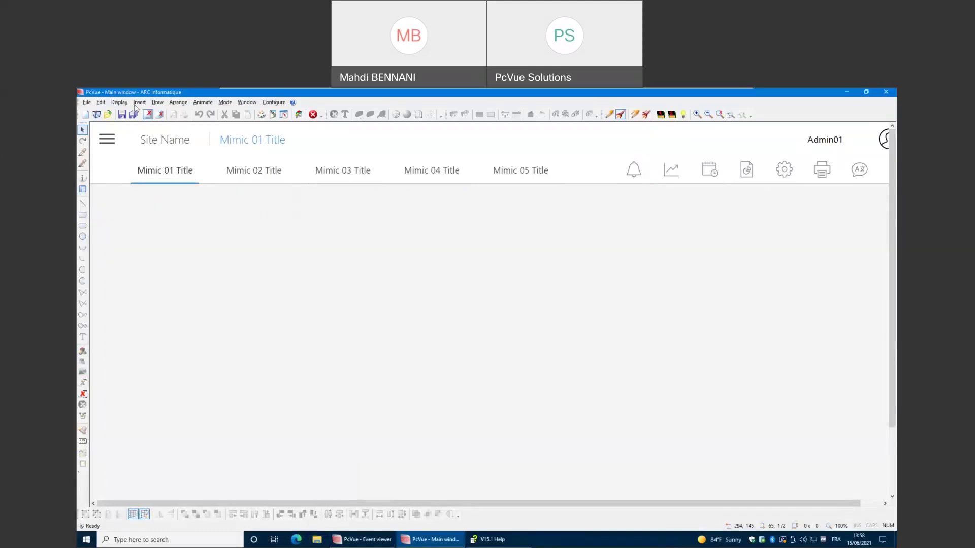
left_click(140, 102)
left_click(98, 248)
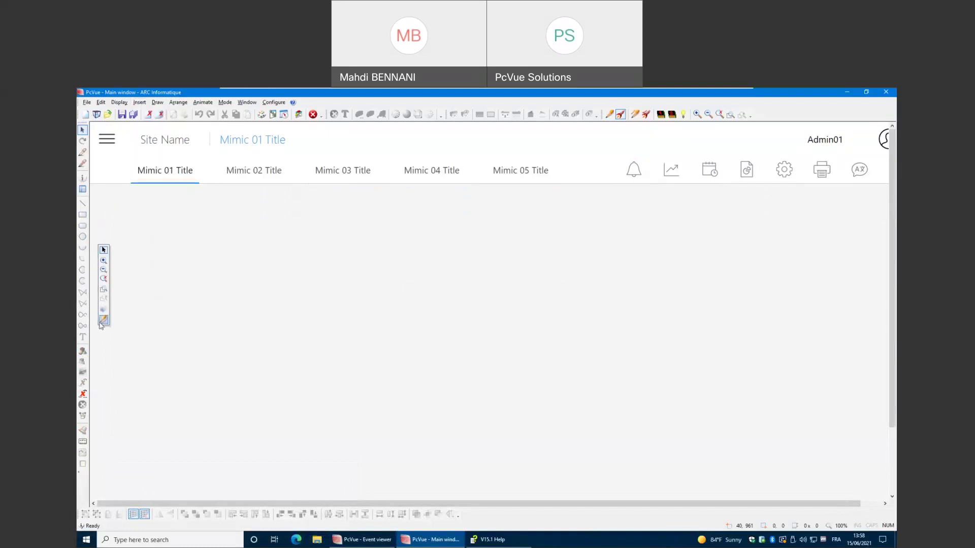
Insert a grid into Mimic 01 and enable its Historical mode.
left_click(139, 102)
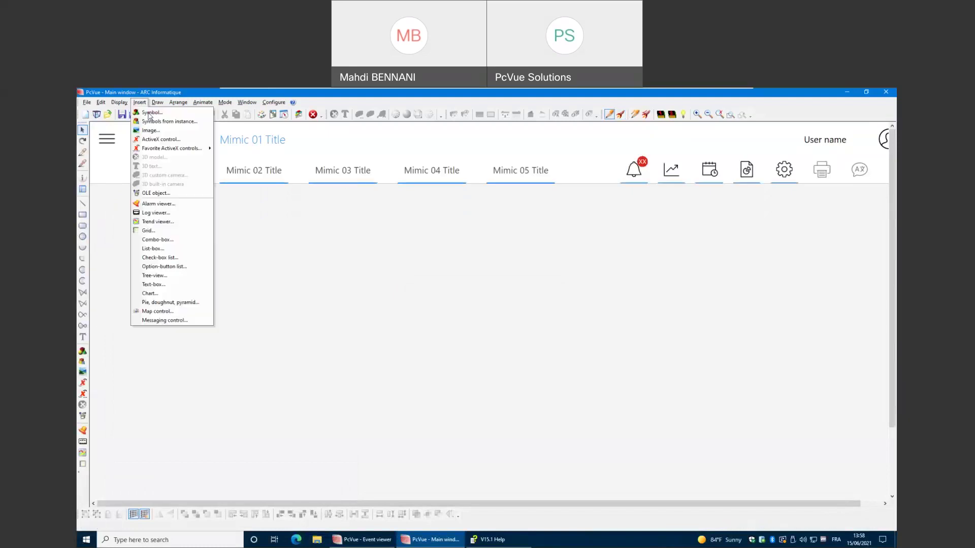
left_click(166, 233)
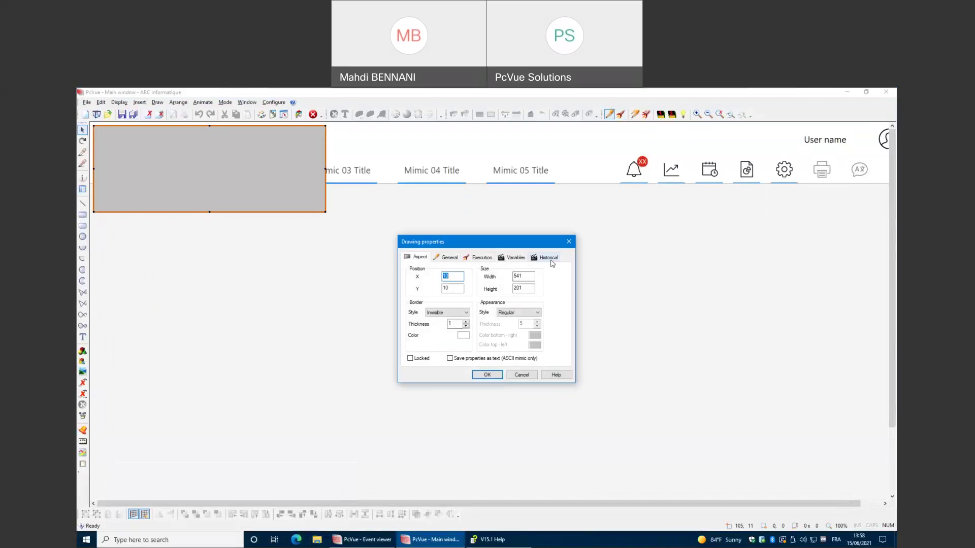
left_click(551, 259)
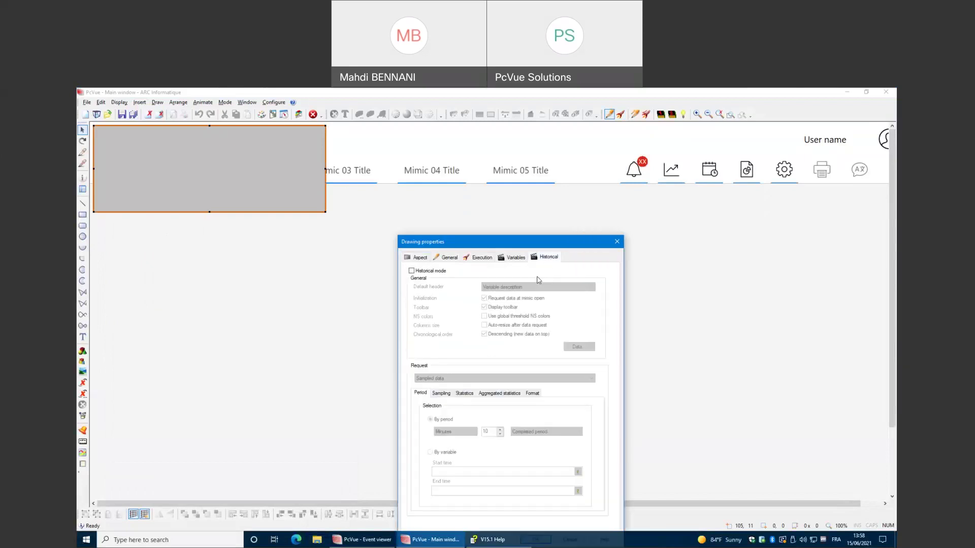
mouse_move(544, 245)
left_mouse_down()
mouse_move(474, 198)
mouse_move(483, 190)
left_mouse_up()
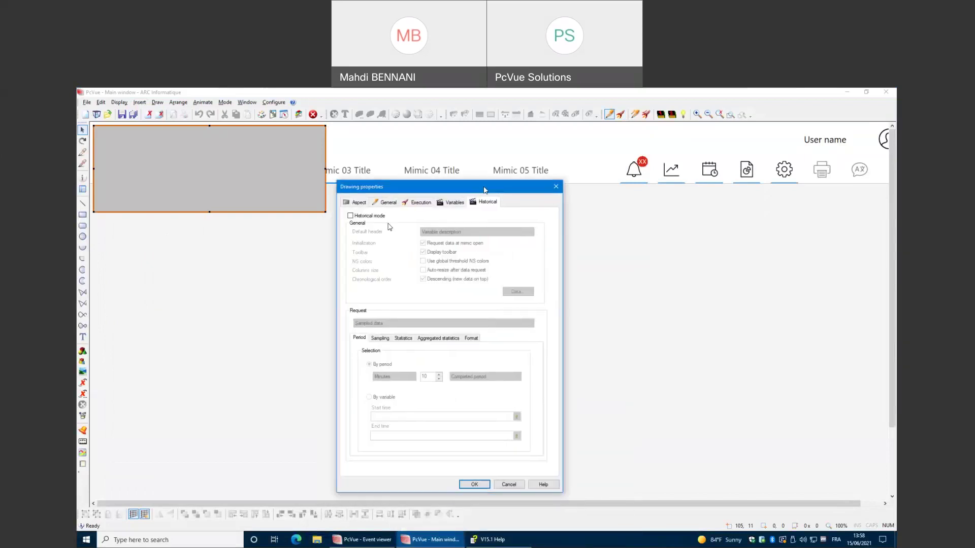
left_click(350, 216)
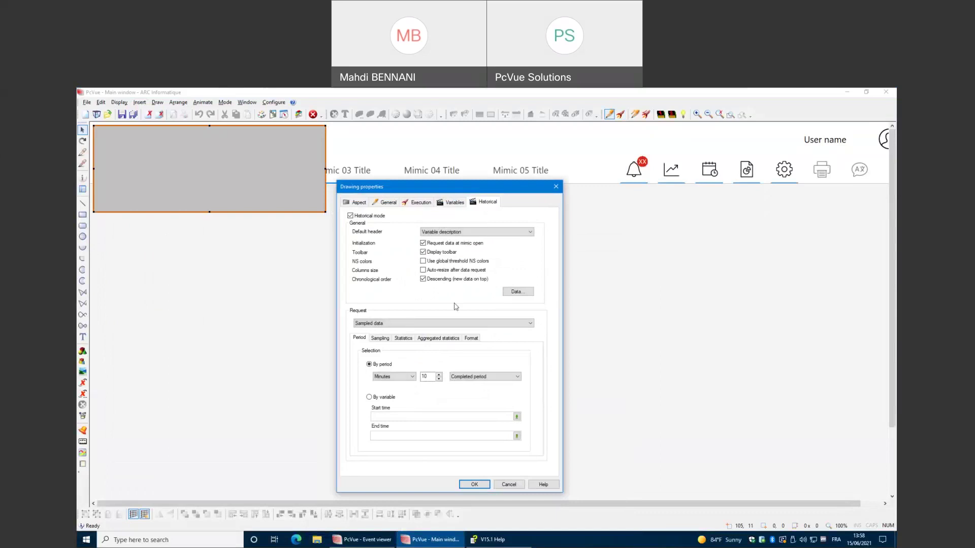
Add the System.Localhost.resource.FreeVirtualMemory trend as a grid column and confirm both property dialogs.
left_click(520, 292)
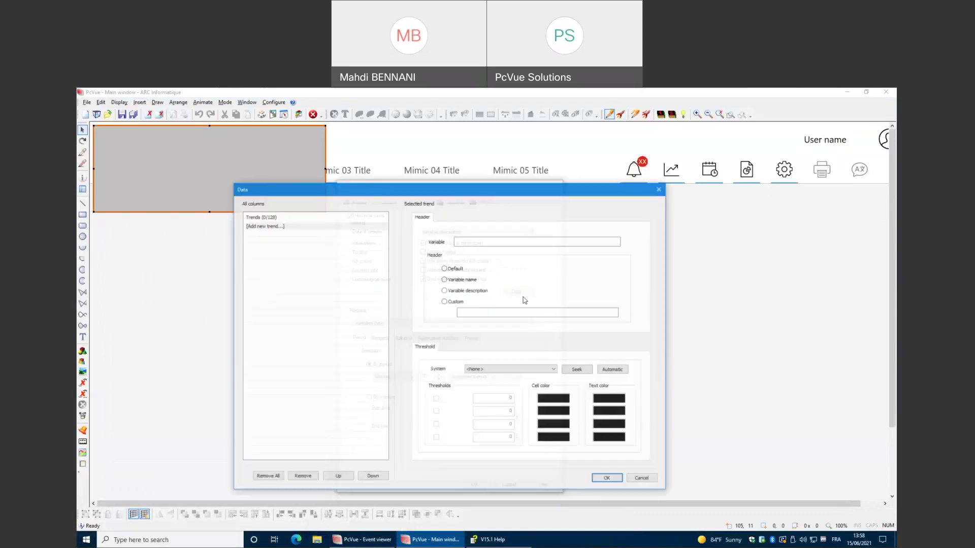
double_click(269, 229)
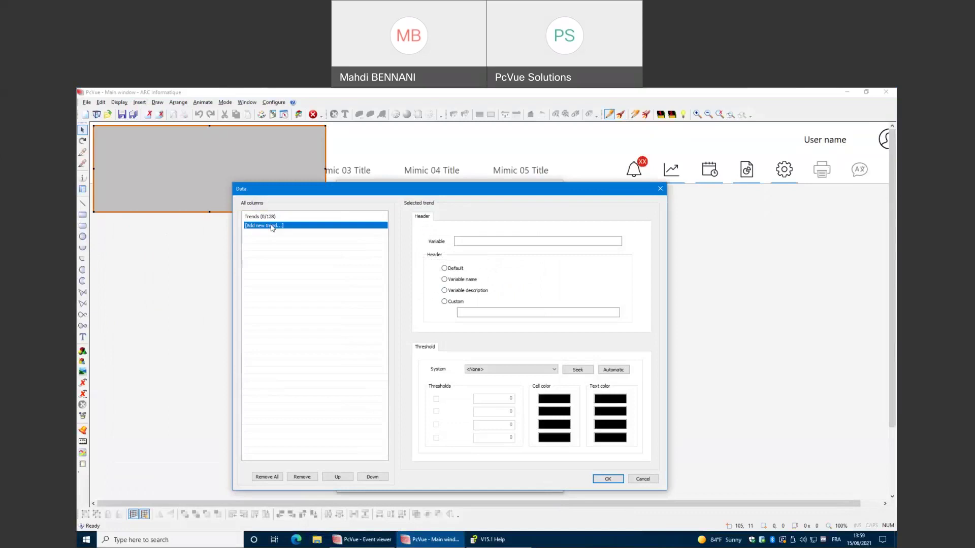
left_click(244, 206)
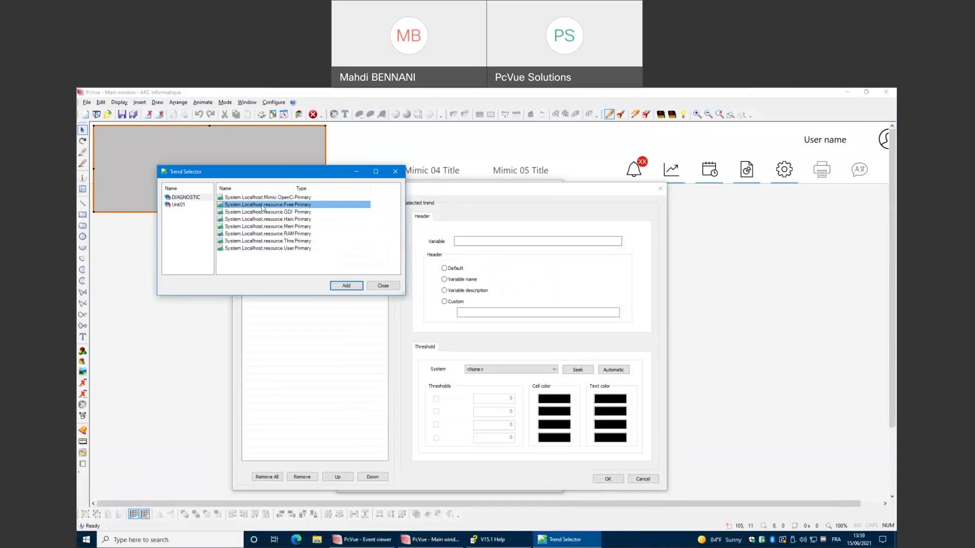
left_click(346, 286)
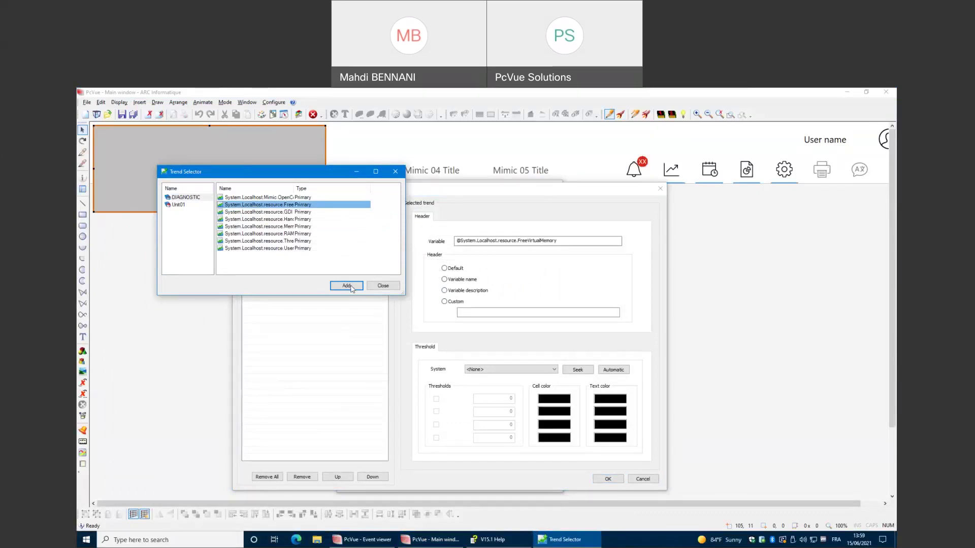
left_click(383, 285)
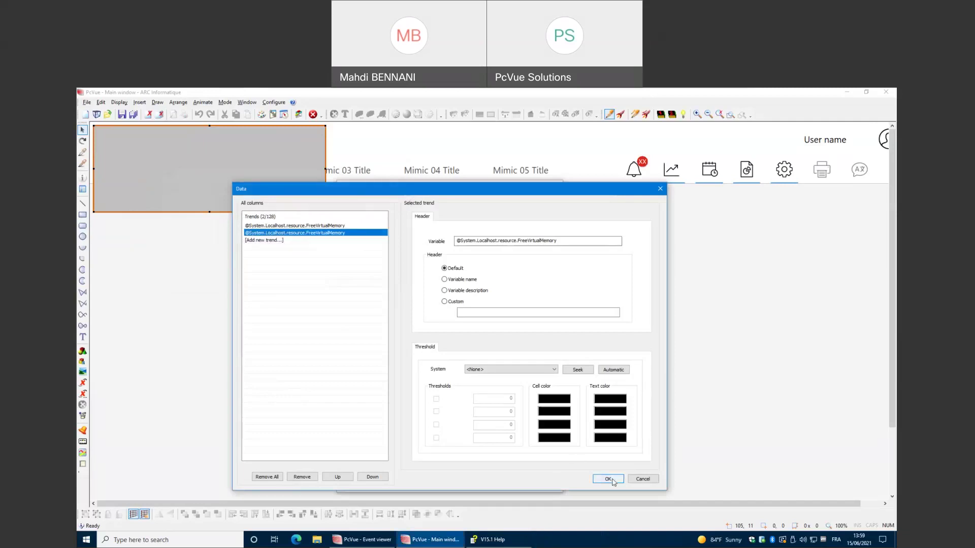
left_click(607, 478)
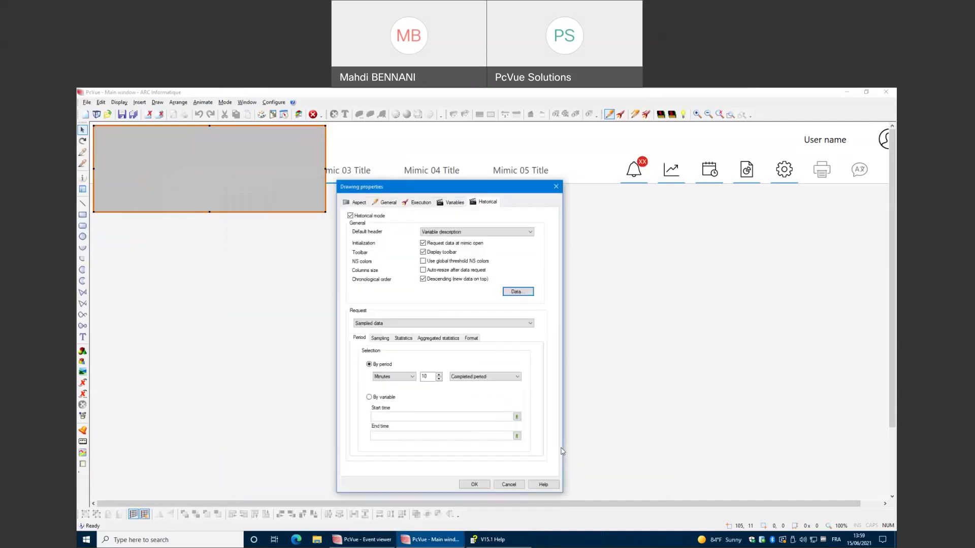
left_click(474, 485)
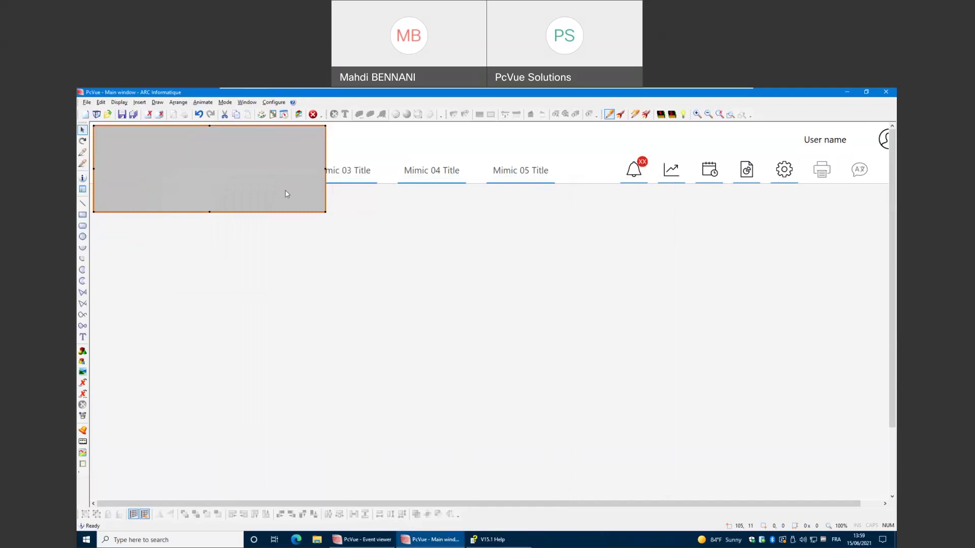
Test-run Mimic 01, then switch it back to edit mode.
right_click(418, 287)
left_click(435, 360)
right_click(387, 305)
left_click(393, 372)
Enlarge the historical grid toward the page centre and run the mimic again.
left_click_drag(337, 301, 483, 469)
right_click(548, 381)
left_click(567, 453)
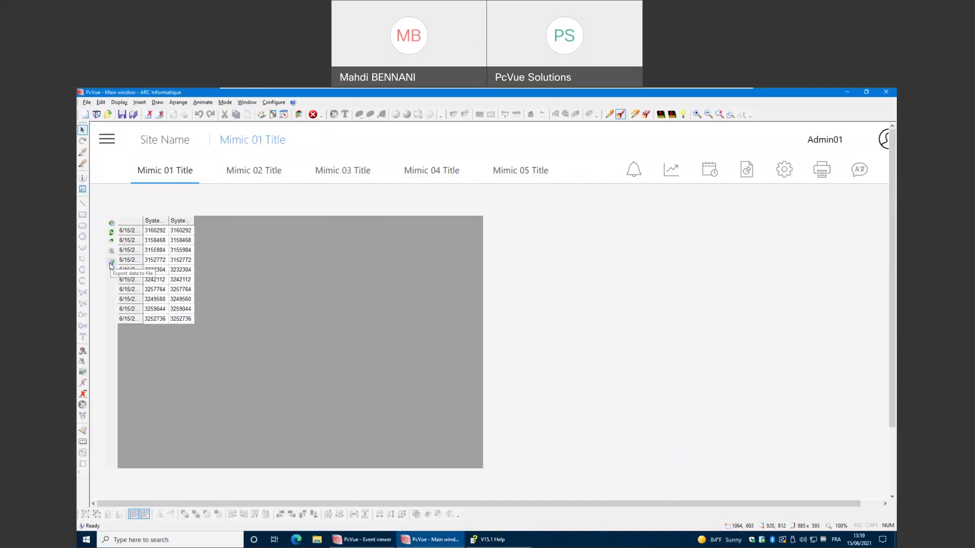
Start the Data Export Wizard and select both trend variables with the Sampled data export type.
left_click(112, 263)
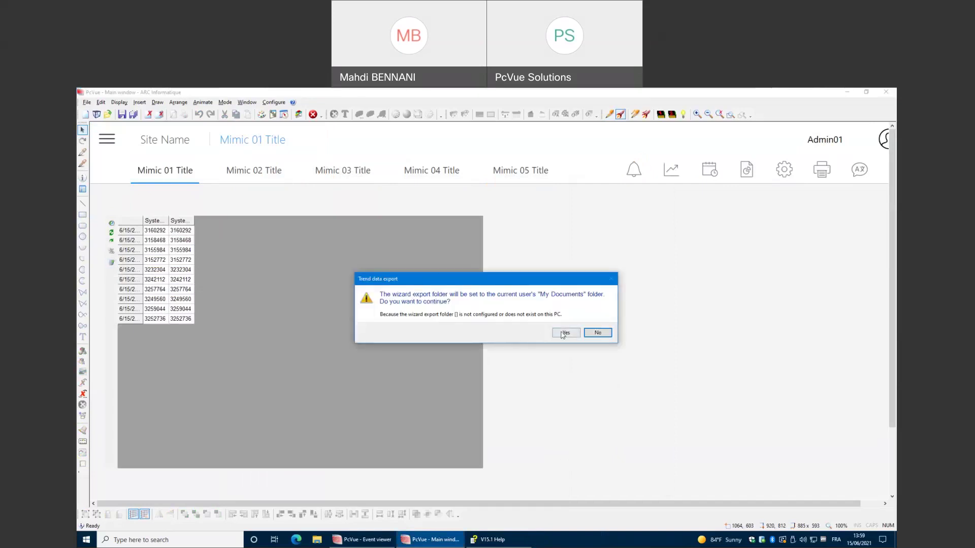
left_click(567, 334)
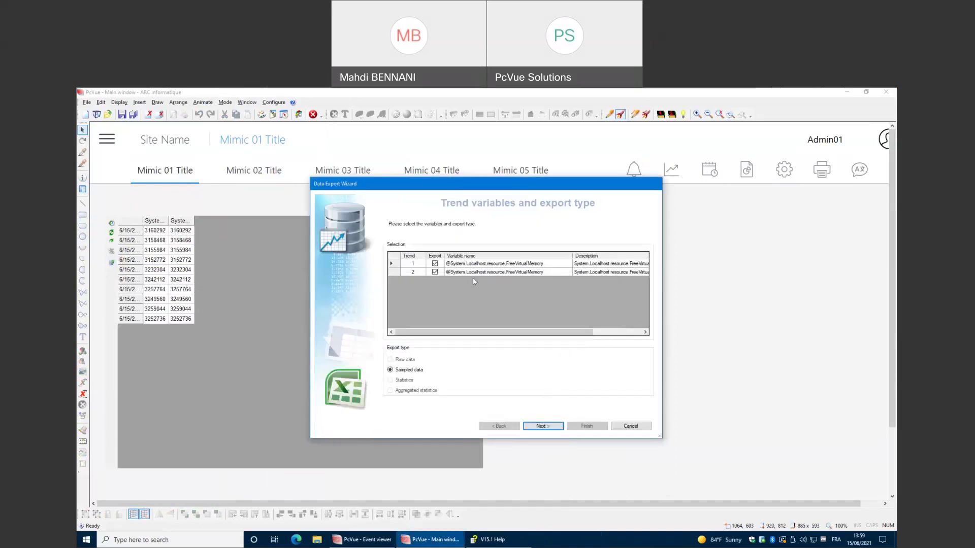
left_click(435, 272)
left_click_drag(442, 332, 472, 343)
left_click(542, 426)
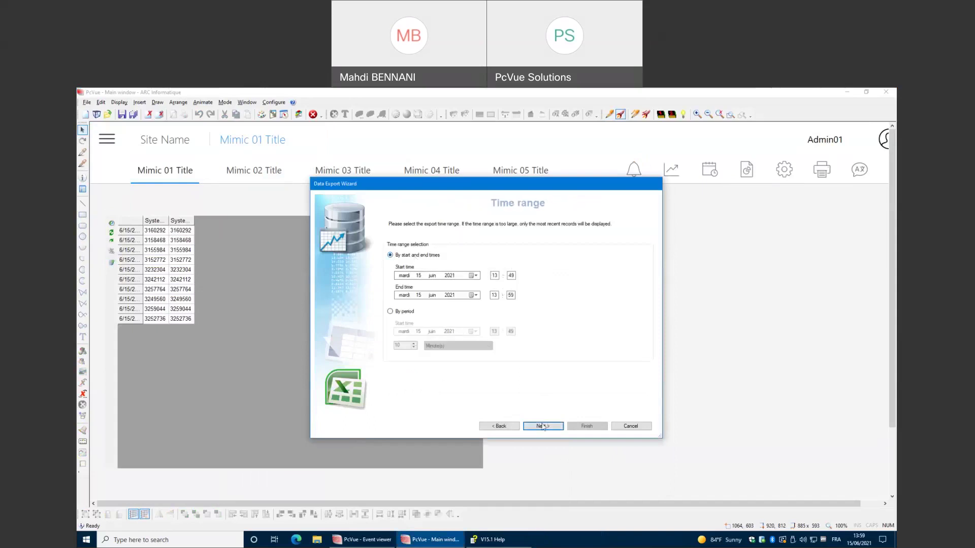
Accept the time range and one-minute sampling, export to Excel without opening it, and close the wizard.
left_click(544, 427)
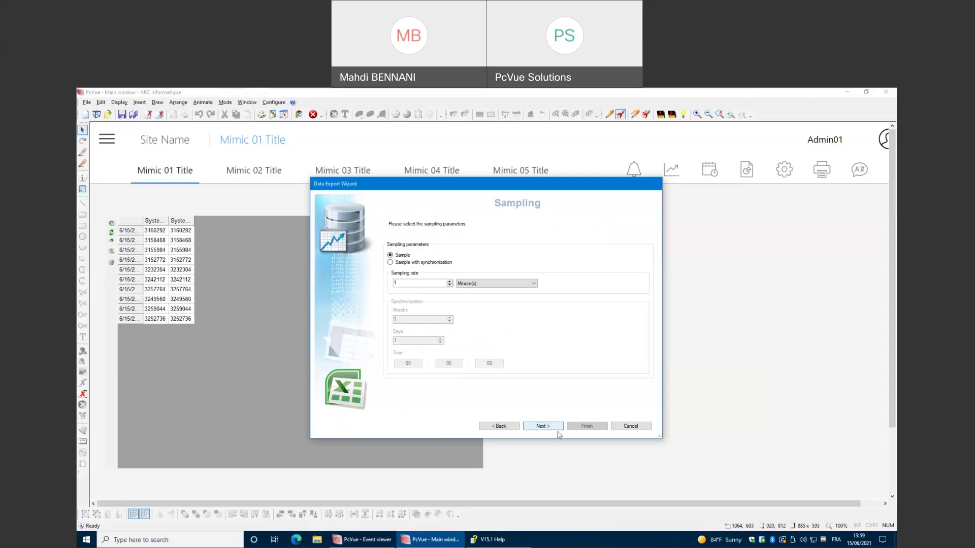
left_click(541, 426)
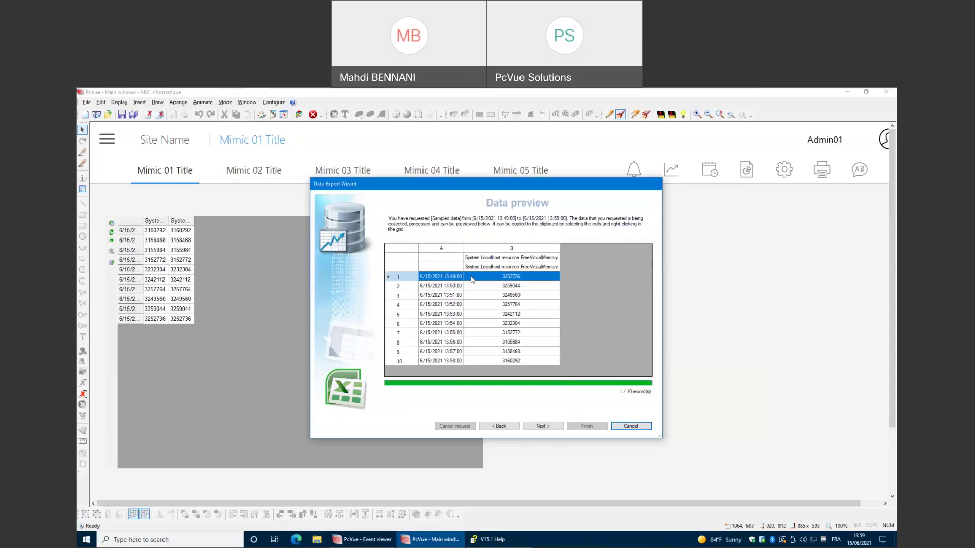
left_click(549, 426)
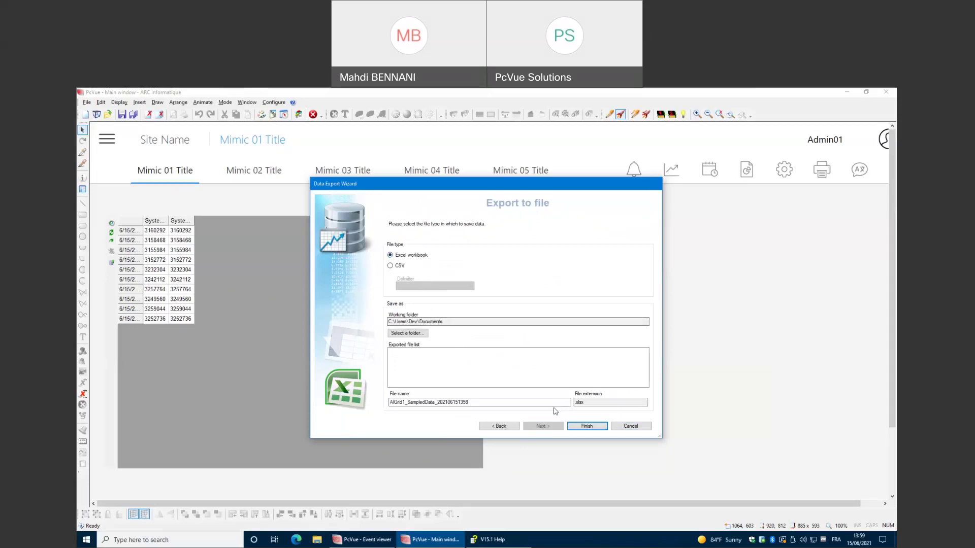
left_click(578, 427)
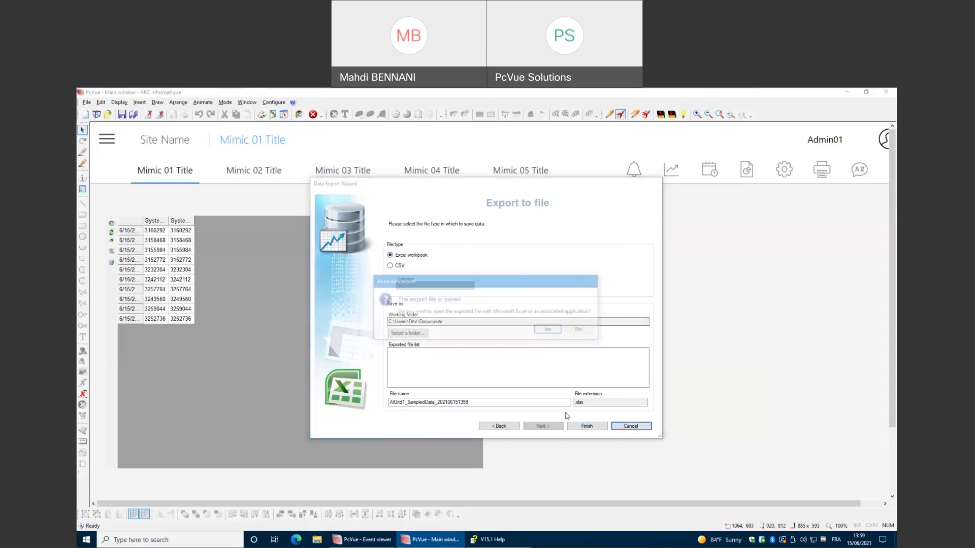
left_click(580, 330)
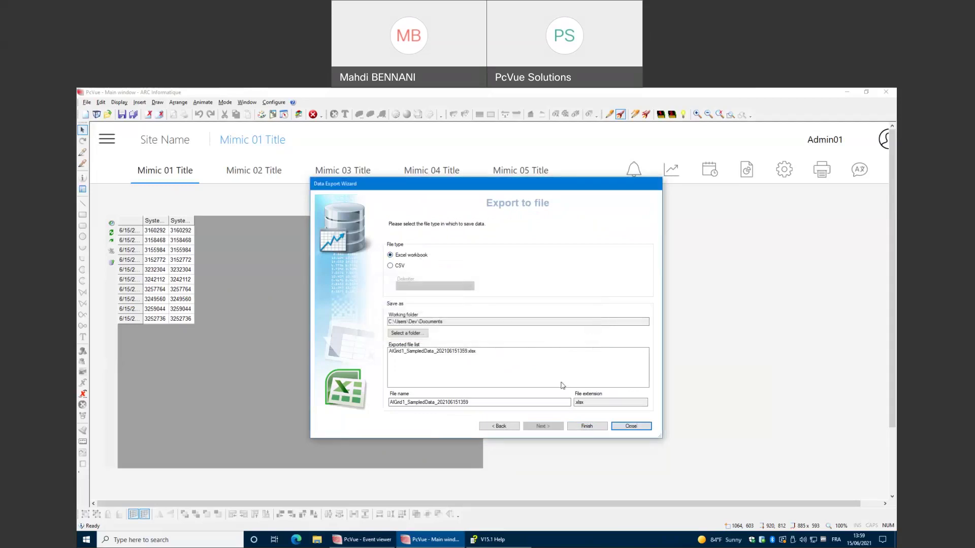
left_click(628, 427)
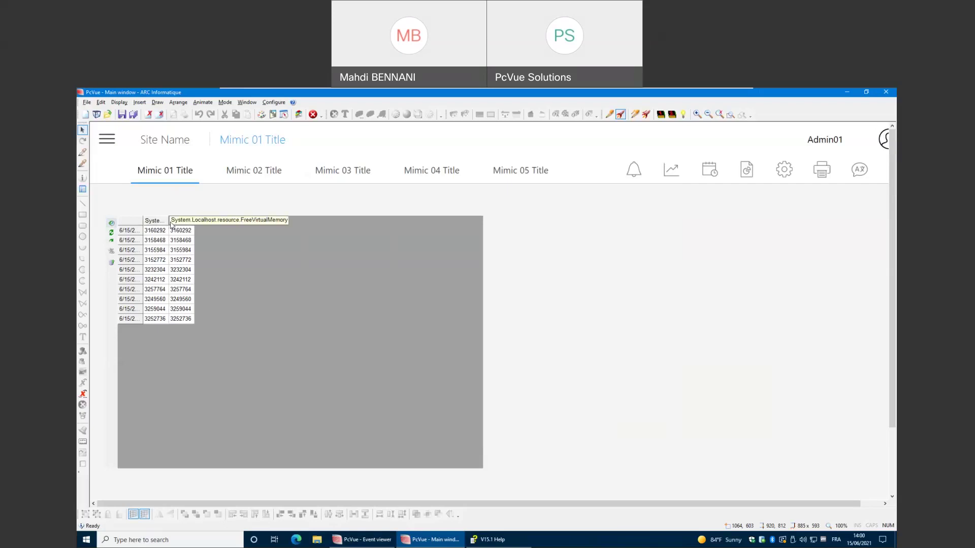
Widen both value columns until the full FreeVirtualMemory header shows, then select the 3257764 cell.
left_click_drag(167, 221, 231, 223)
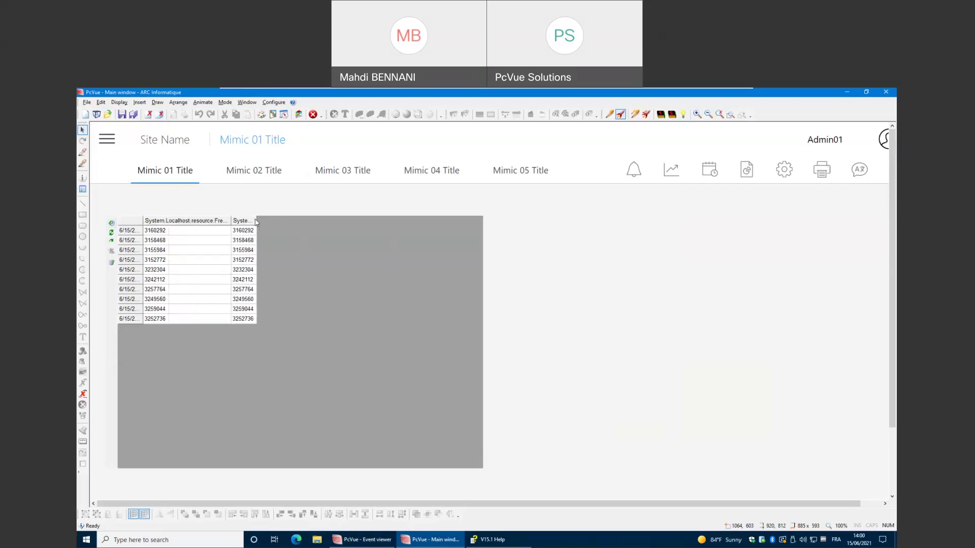
left_click(255, 220)
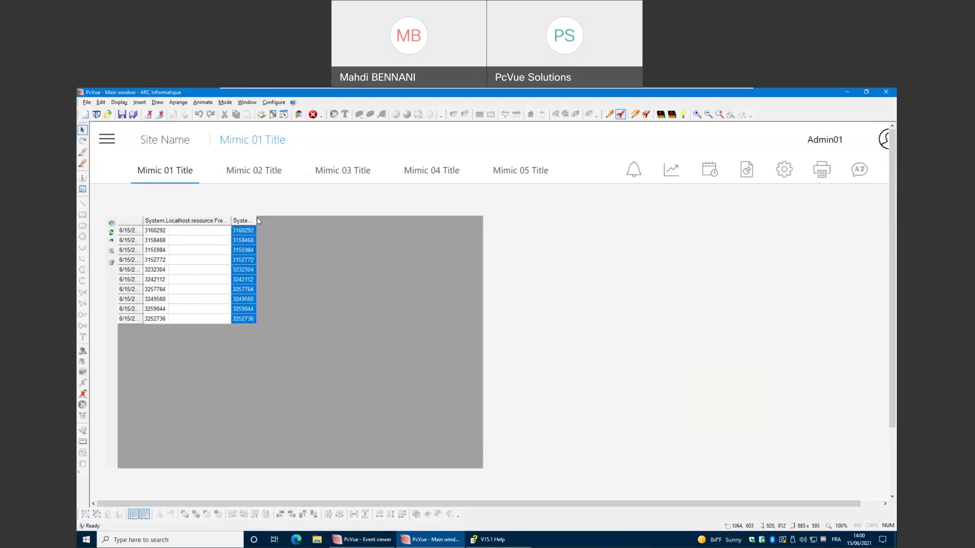
left_click_drag(257, 220, 375, 224)
left_click(354, 292)
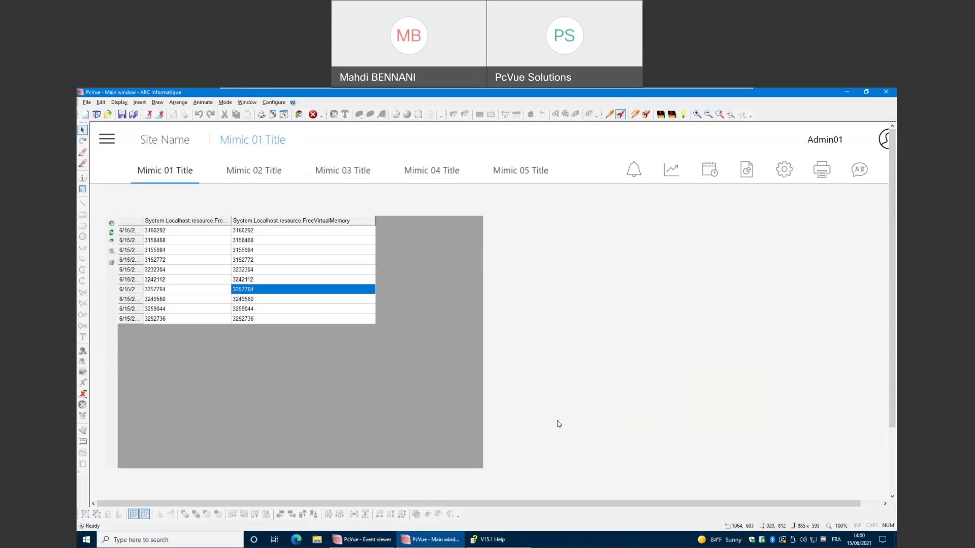
left_click(535, 540)
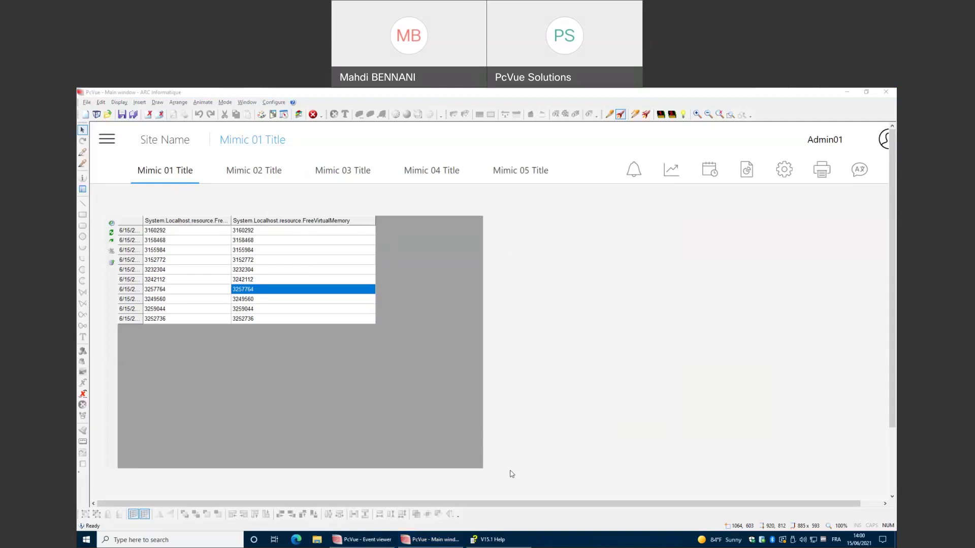
left_click(507, 539)
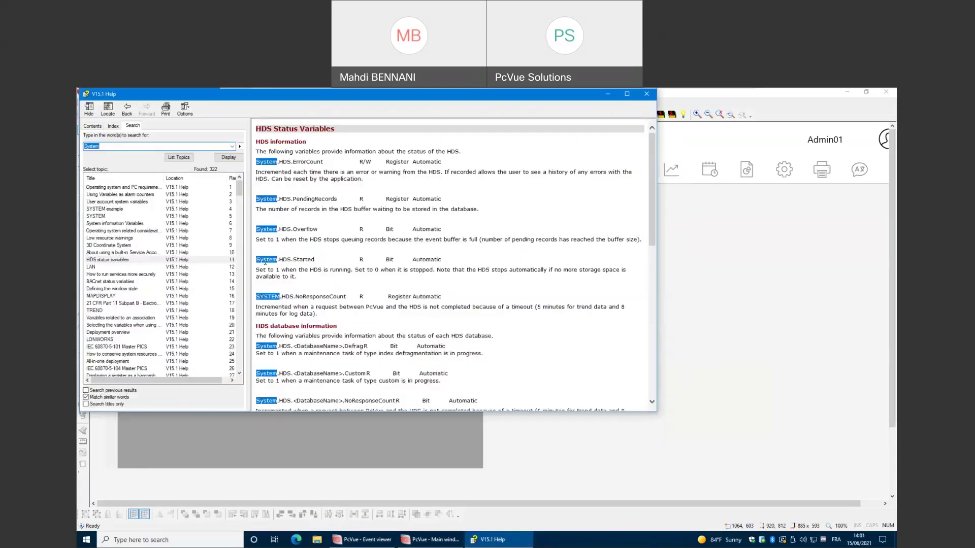
type("SELECTOR")
key("Return")
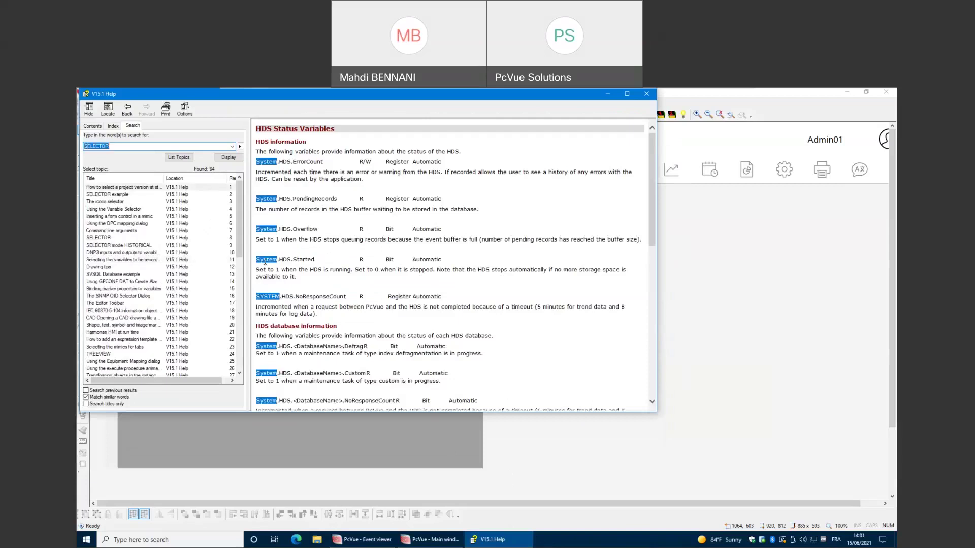
left_click(126, 238)
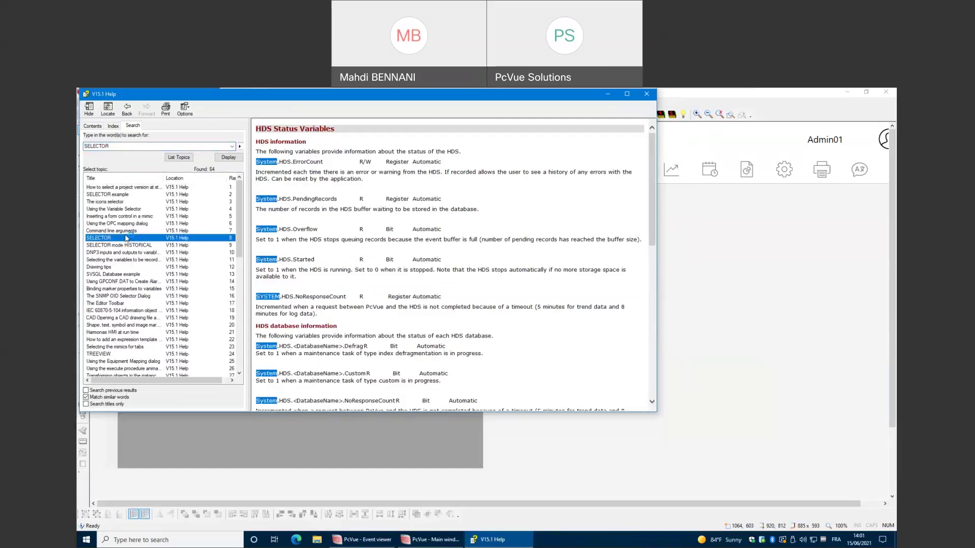
double_click(127, 238)
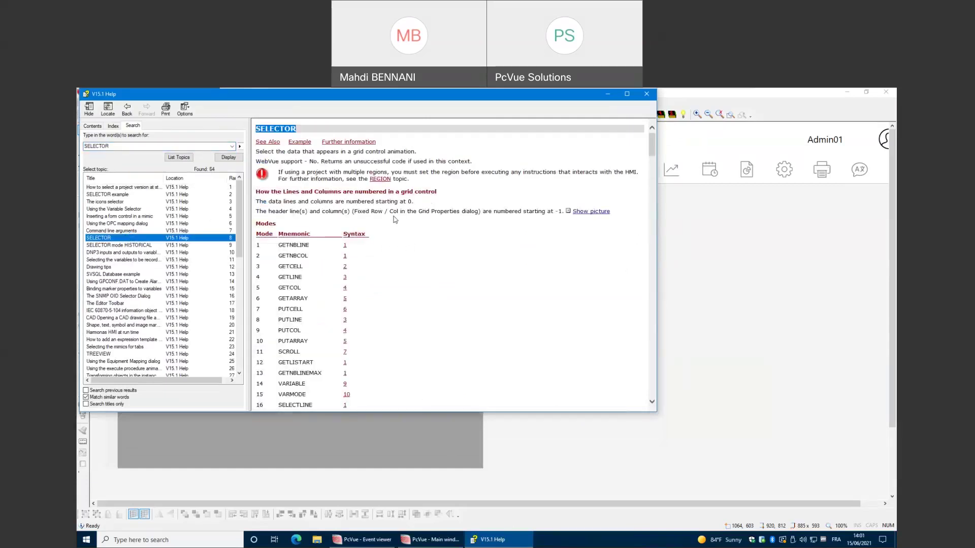
scroll(395, 218, "down", 3)
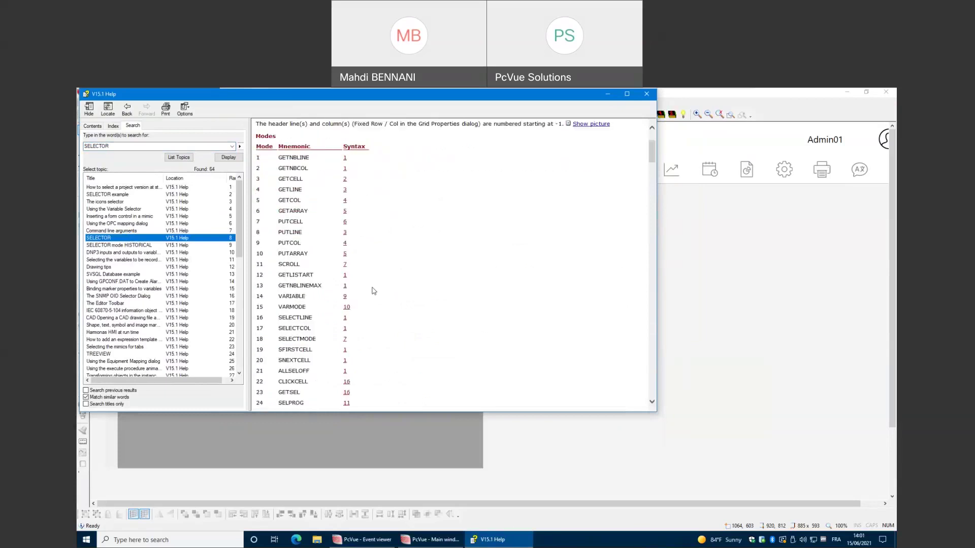
scroll(373, 324, "down", 1)
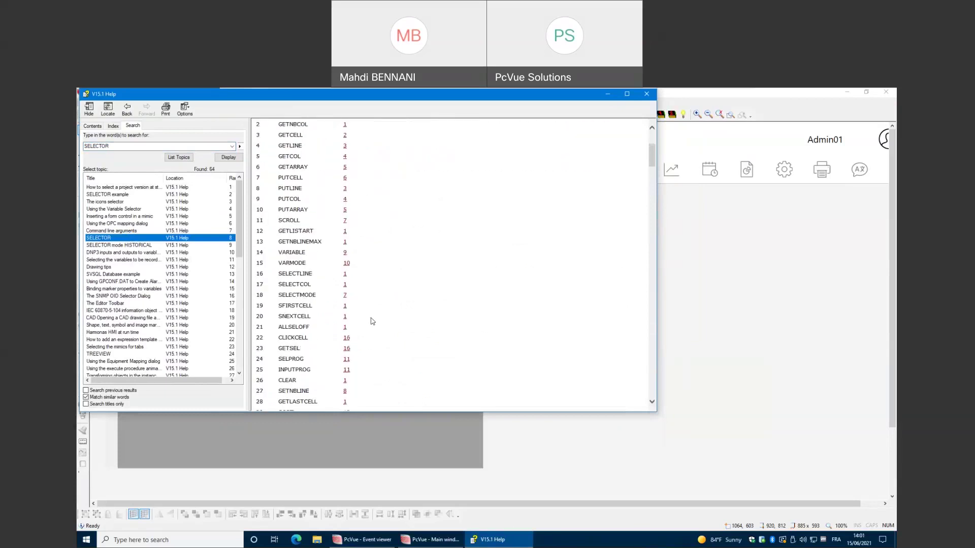
scroll(372, 321, "up", 1)
scroll(371, 323, "down", 3)
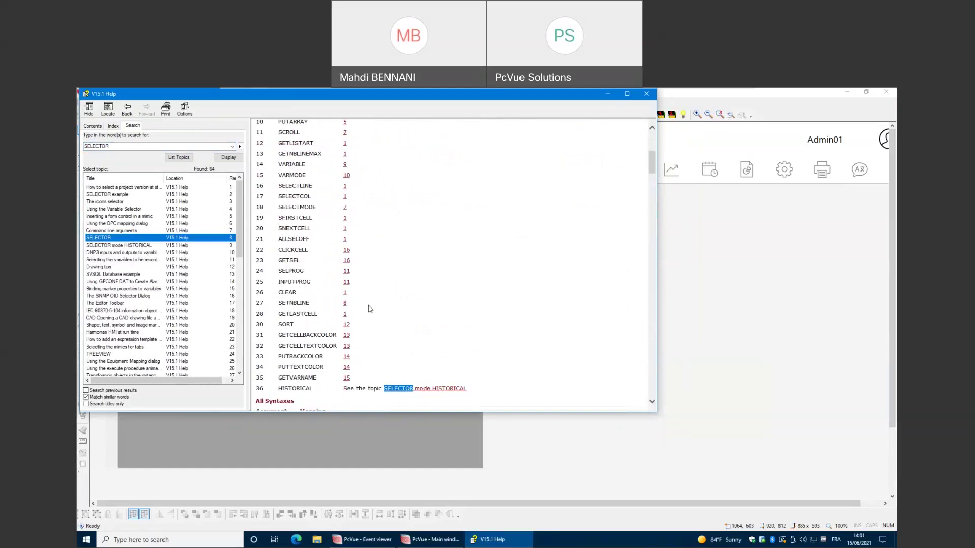
scroll(371, 300, "up", 1)
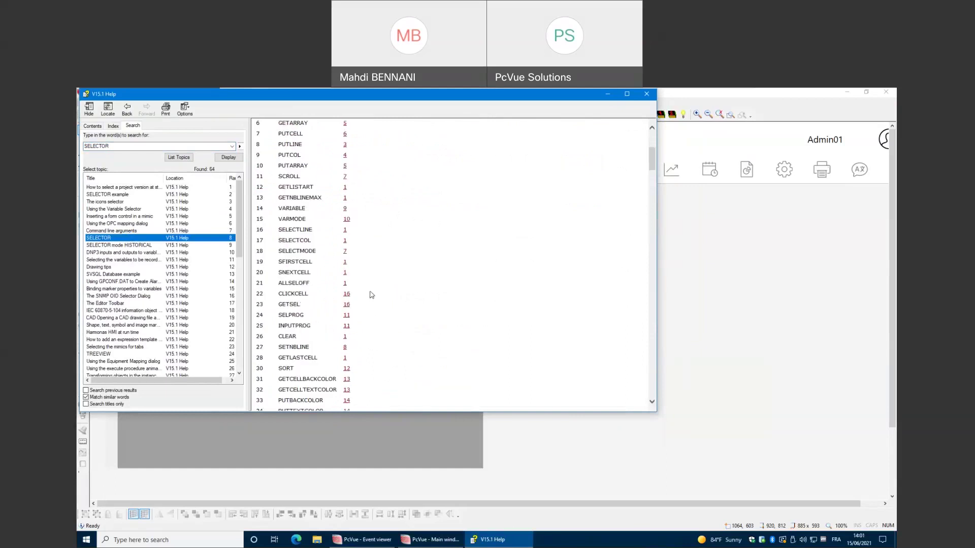
scroll(370, 295, "up", 4)
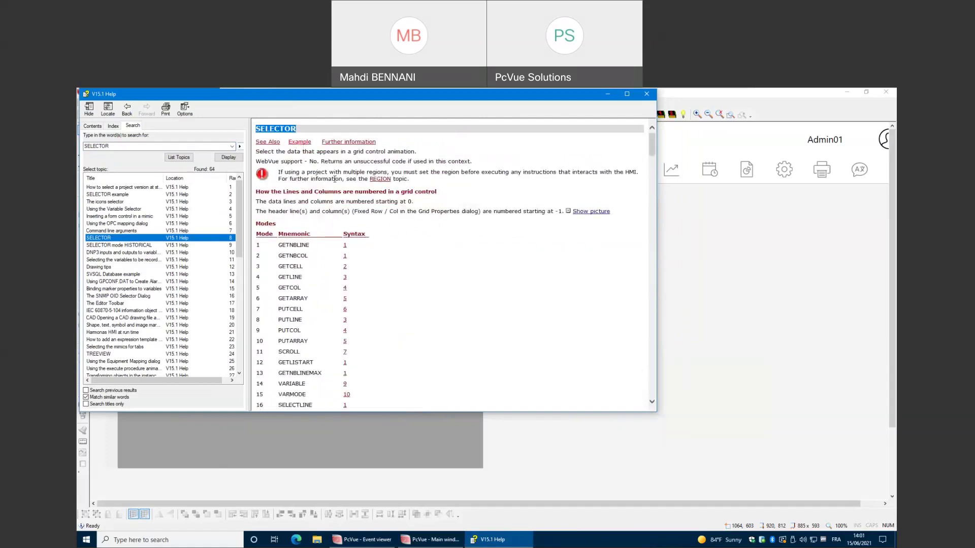
left_click(299, 142)
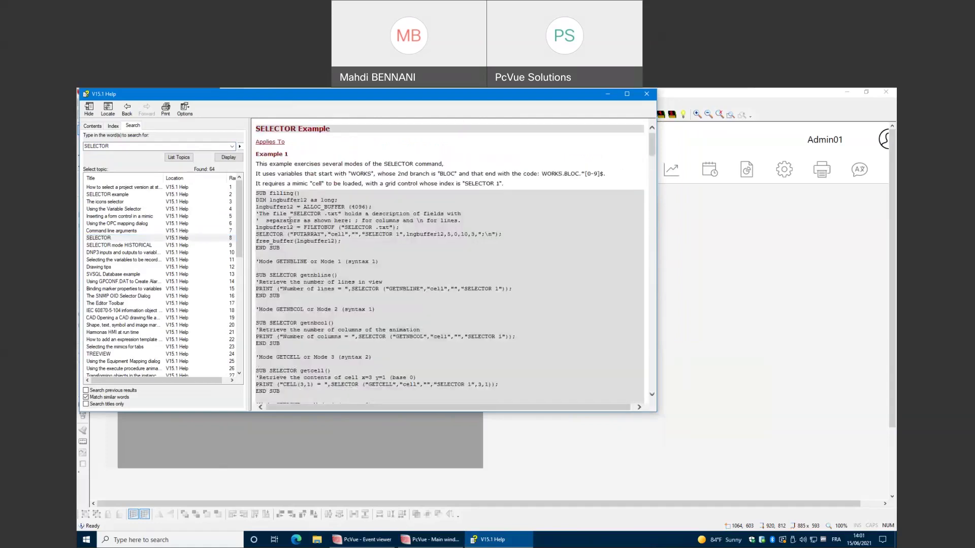
left_click_drag(273, 213, 338, 309)
left_click(348, 333)
scroll(348, 333, "down", 1)
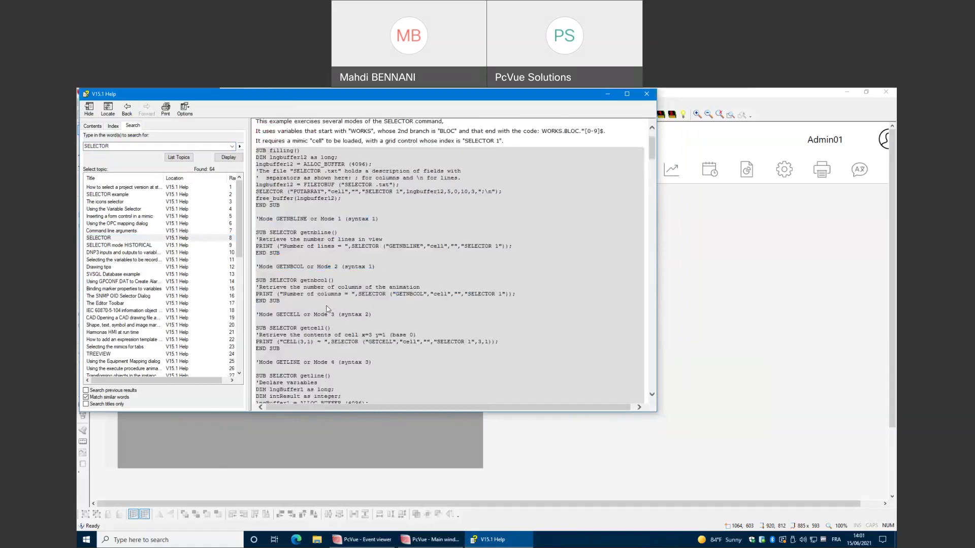
scroll(327, 315, "down", 4)
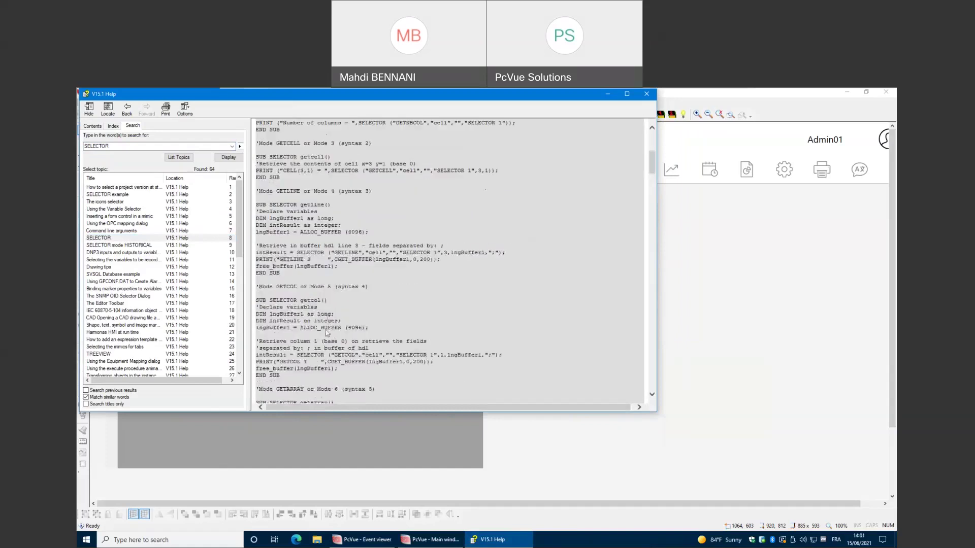
scroll(338, 330, "down", 2)
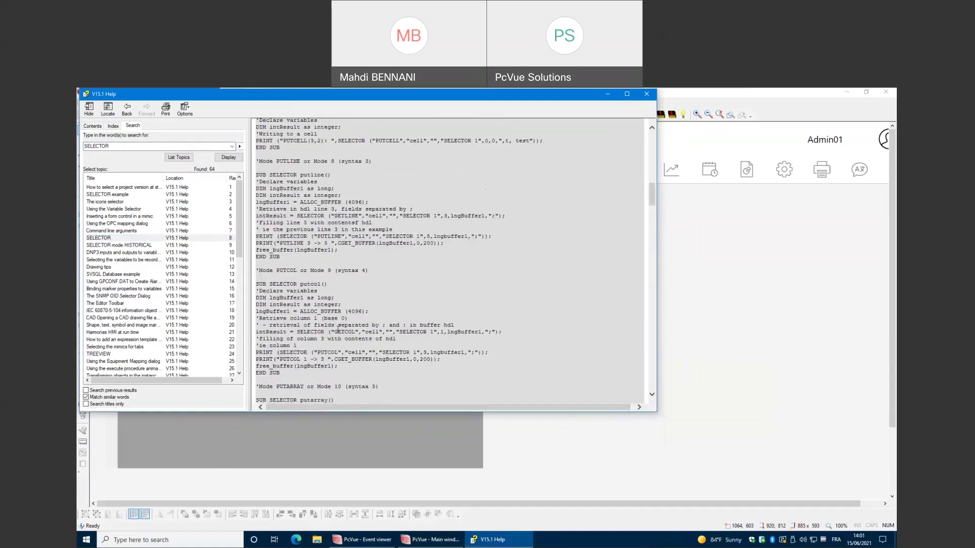
scroll(338, 330, "down", 5)
scroll(339, 333, "down", 5)
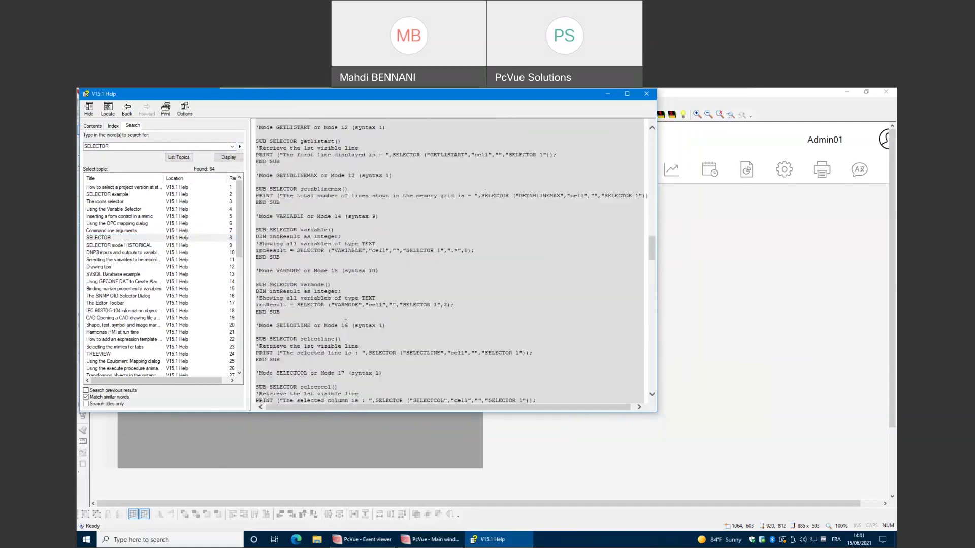
scroll(356, 314, "down", 6)
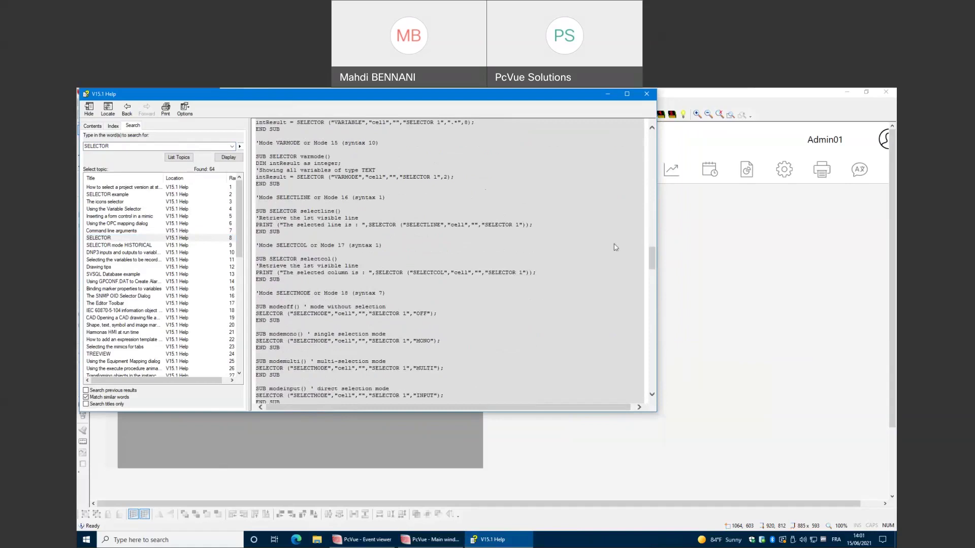
left_click(730, 228)
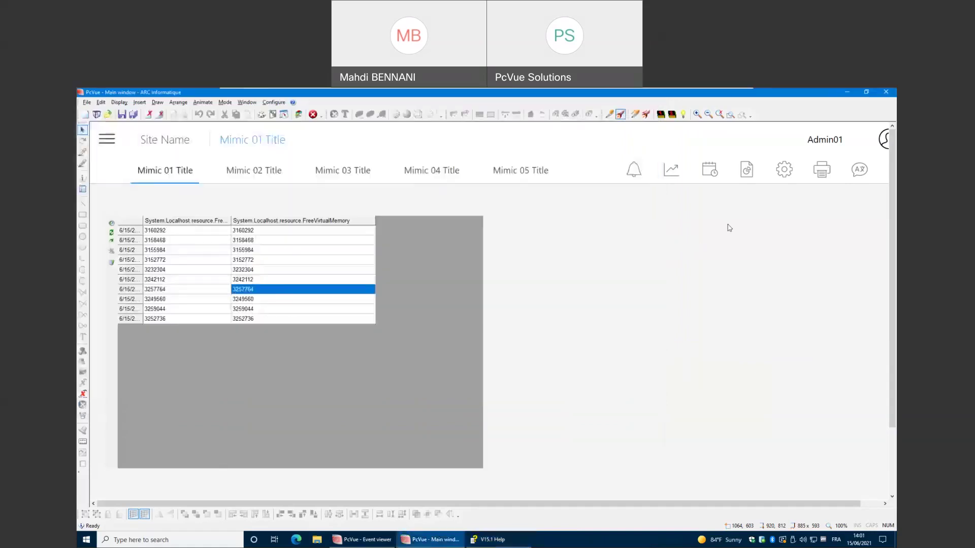